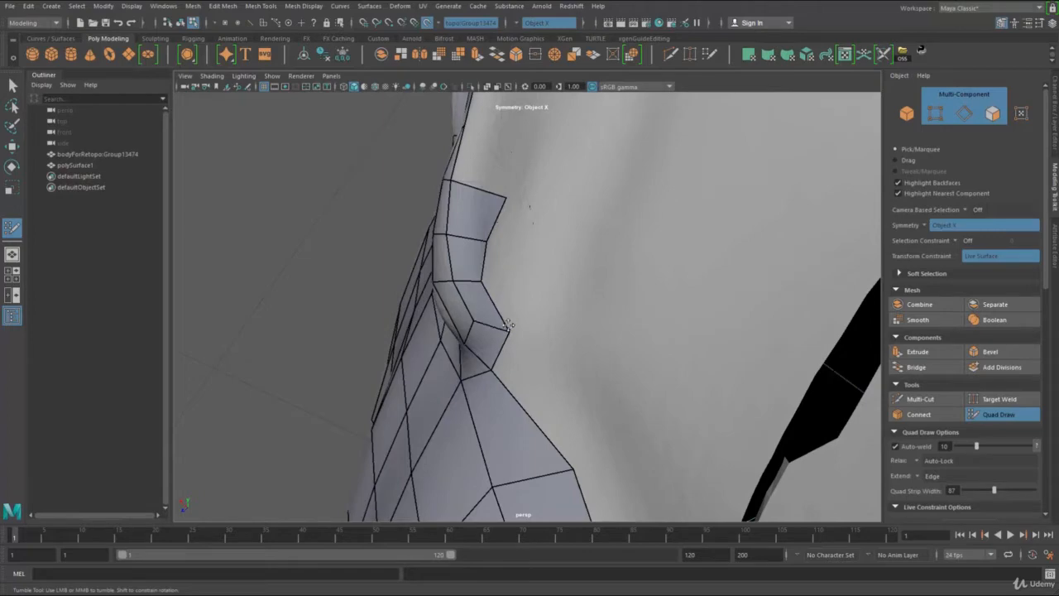
Step: Delete the quad at the back of the earlobe and fill the gap with new Quad Draw faces
scroll(508, 327, "up", 5)
left_click_drag(571, 292, 579, 288, "alt")
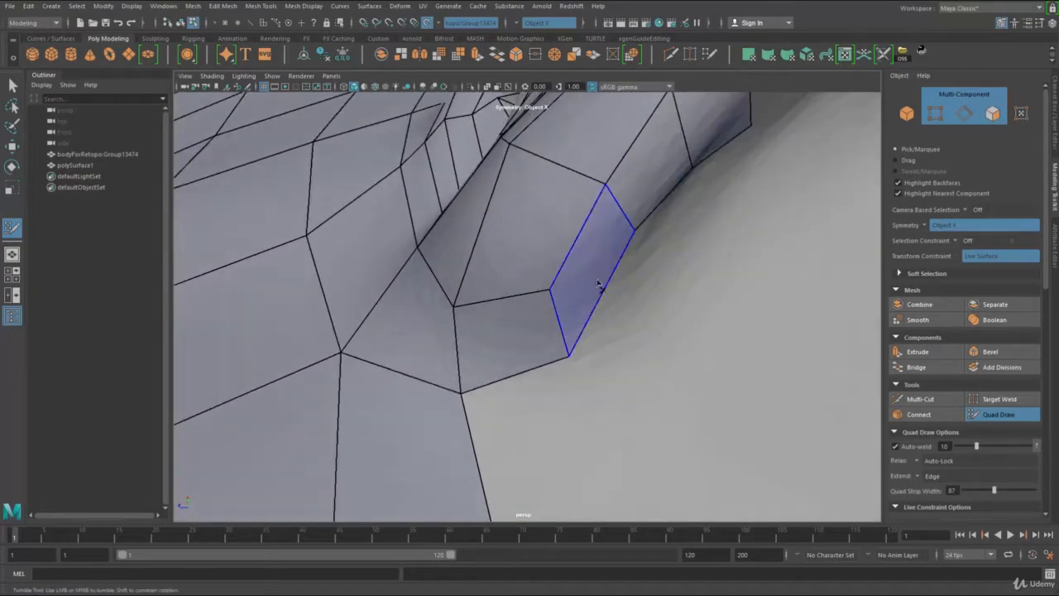
left_click(599, 285, "ctrl+shift")
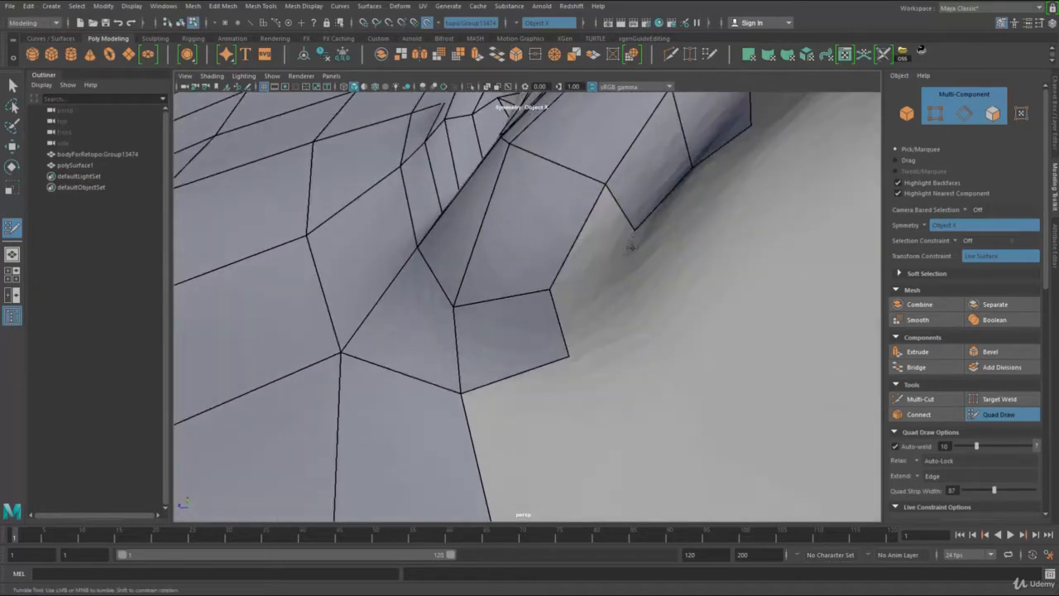
left_click(629, 309, "shift")
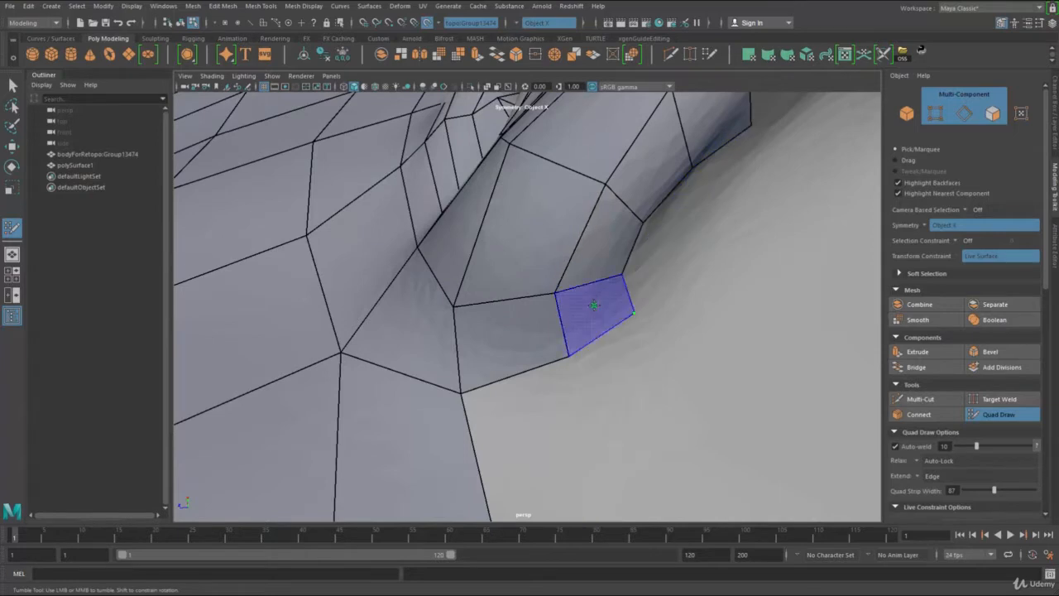
left_click(589, 316, "shift")
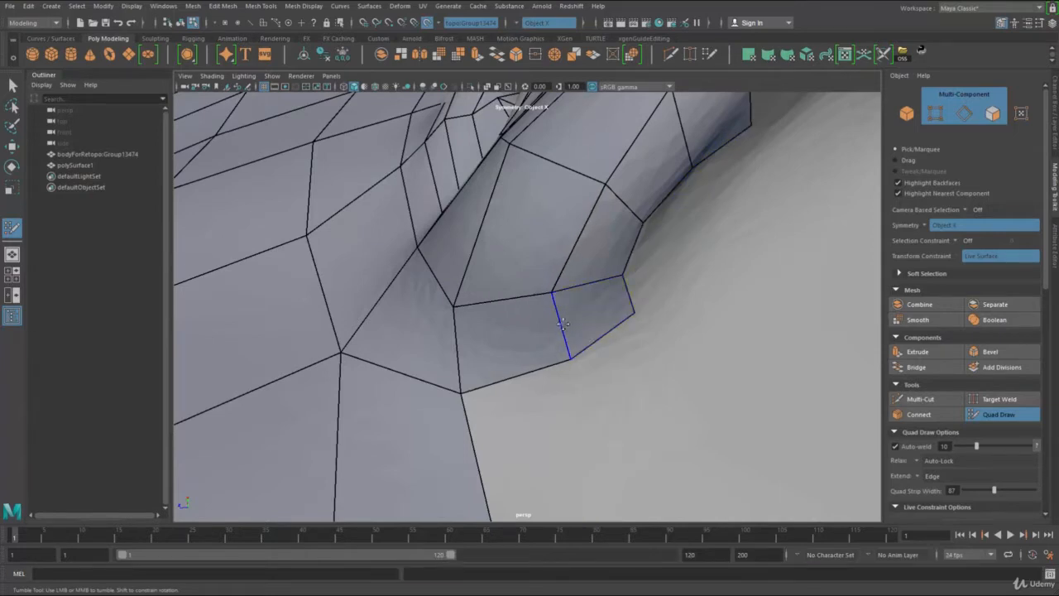
Step: Reposition the vertices of the new faces behind the earlobe to even out their shapes
left_click_drag(563, 324, 551, 315)
left_click_drag(634, 313, 612, 331)
left_click_drag(622, 275, 609, 269)
left_click_drag(556, 349, 538, 353)
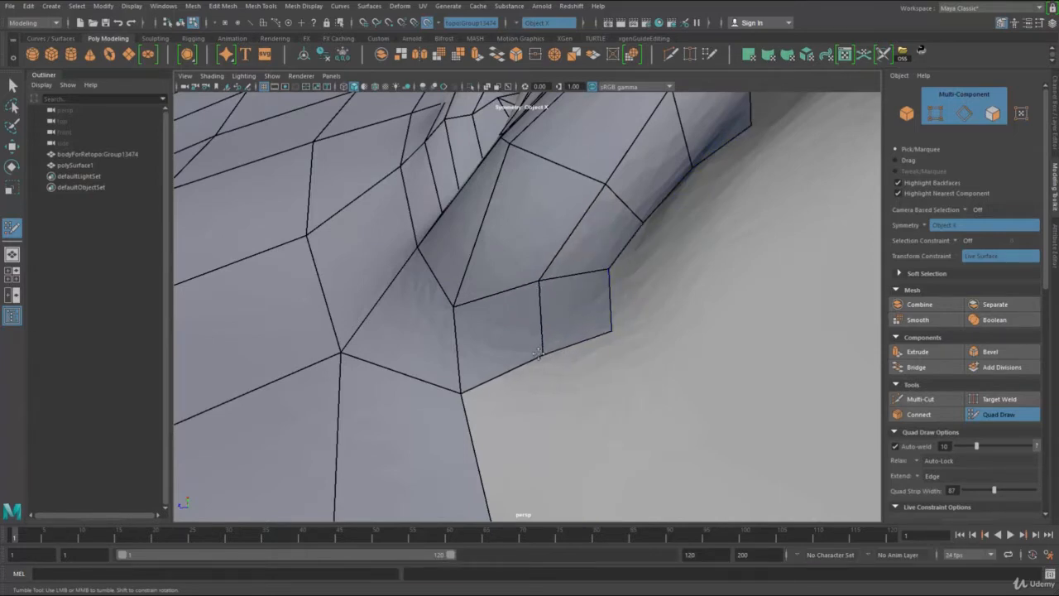
Step: Fill quads behind and beneath the earlobe with Quad Draw, joining the lobe's back edge to the cheek mesh
scroll(584, 303, "down", 5)
scroll(573, 303, "up", 3)
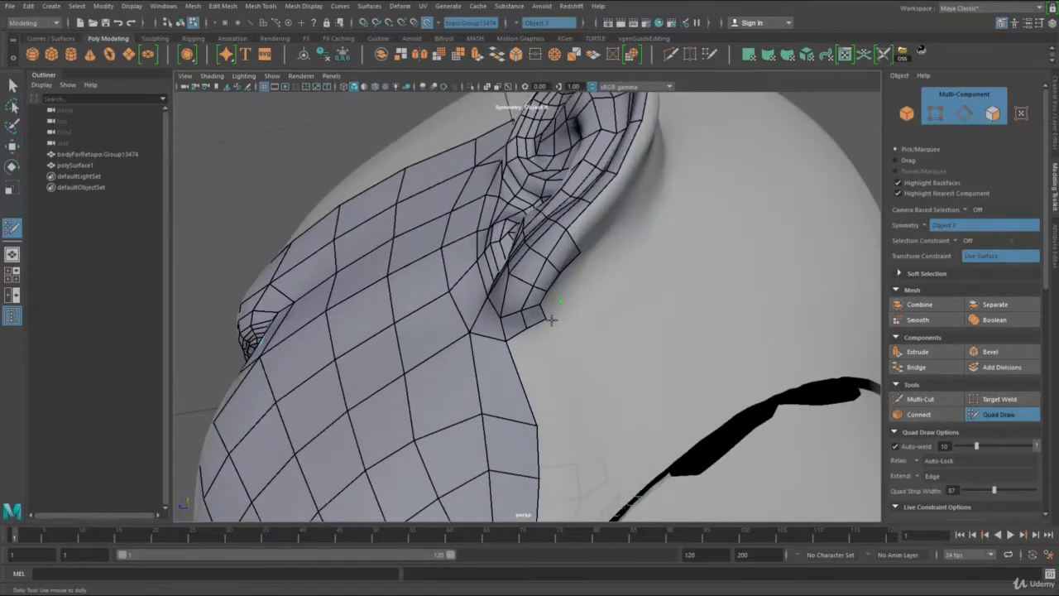
scroll(593, 320, "up", 1)
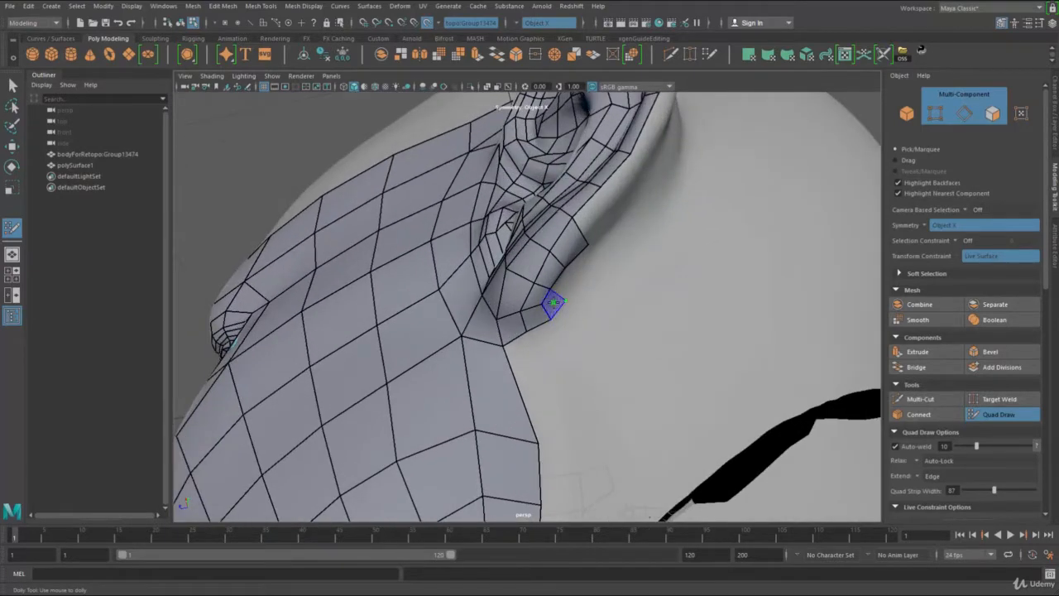
scroll(574, 303, "down", 6)
left_click_drag(447, 304, 513, 308, "alt")
scroll(513, 308, "up", 4)
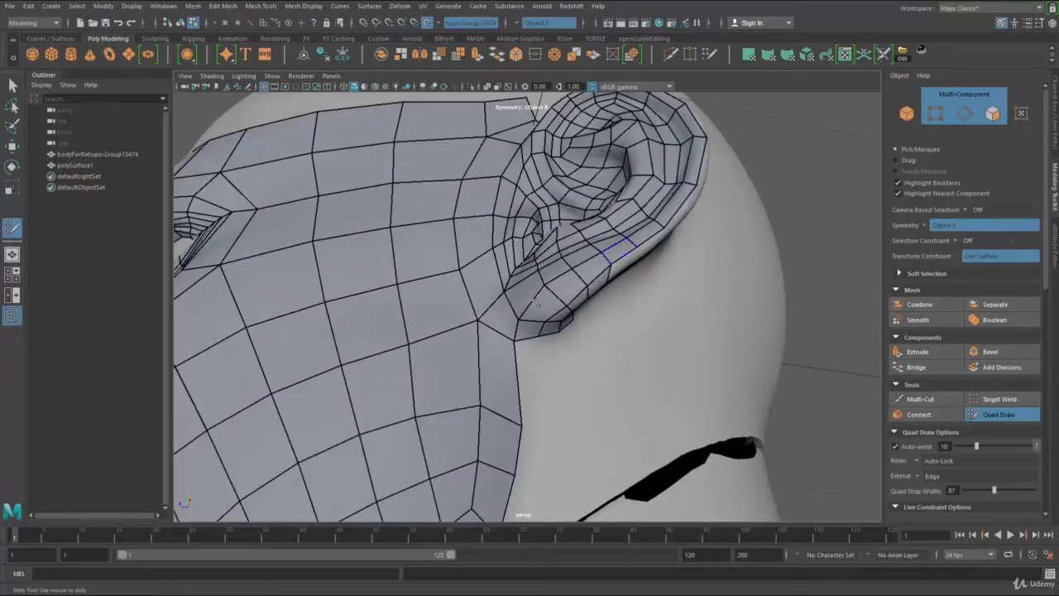
left_click_drag(539, 356, 523, 346, "alt")
right_click_drag(523, 346, 562, 364, "alt")
left_click(556, 438)
left_click_drag(532, 355, 559, 296)
left_click(537, 407, "shift")
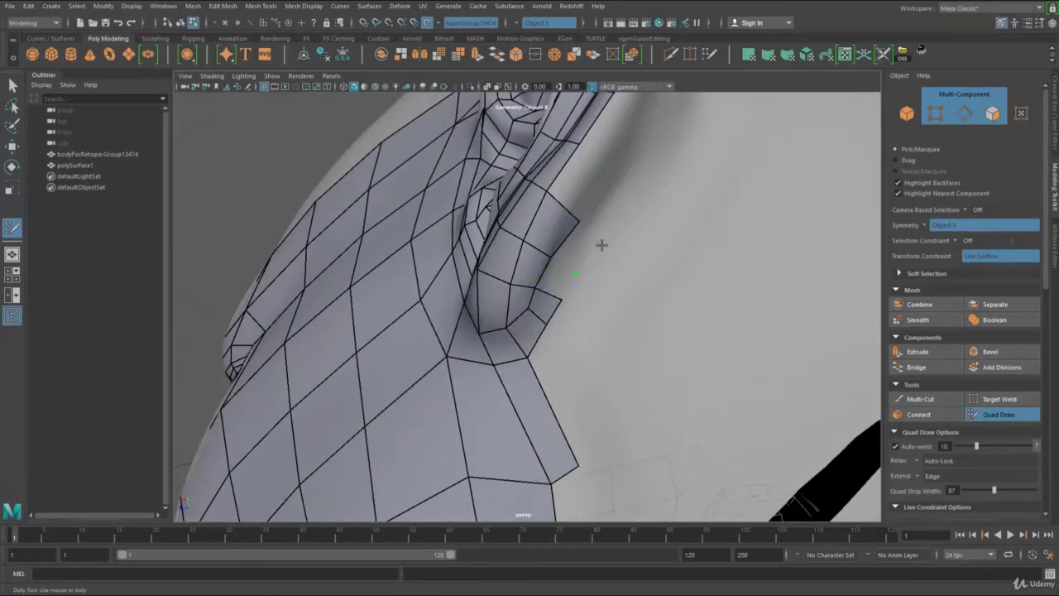
Step: Extend the ear's outer rim edges backward into a strip of quads and place its outer vertices along the ear's base
mouse_move(579, 236)
left_mouse_down("alt")
mouse_move(533, 260)
mouse_move(546, 278)
mouse_move(530, 304)
mouse_move(568, 334)
left_mouse_up("alt")
left_click_drag(551, 273, 582, 294)
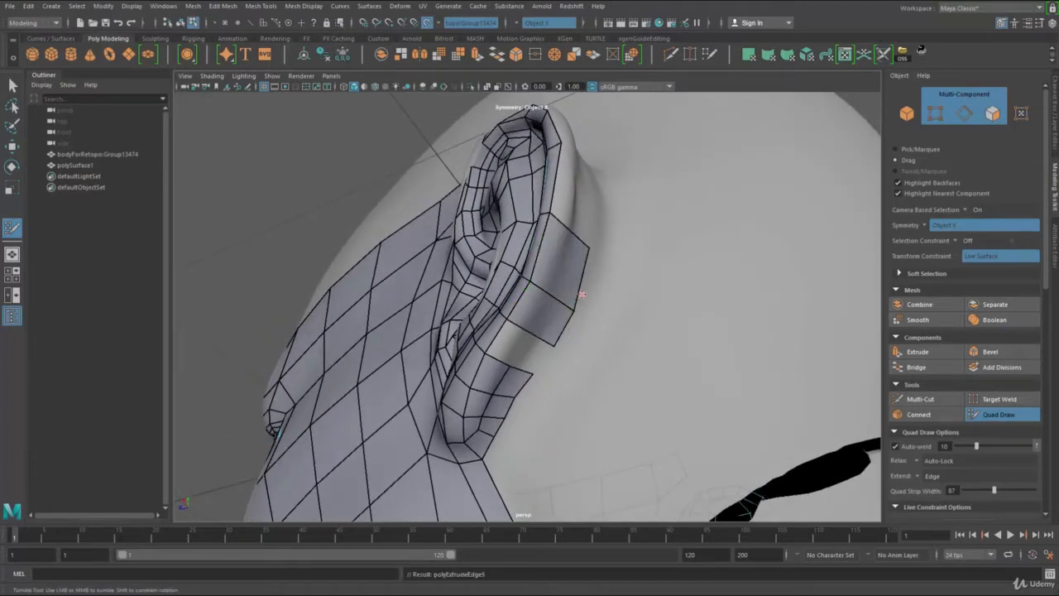
left_click_drag(593, 250, 560, 322, "alt")
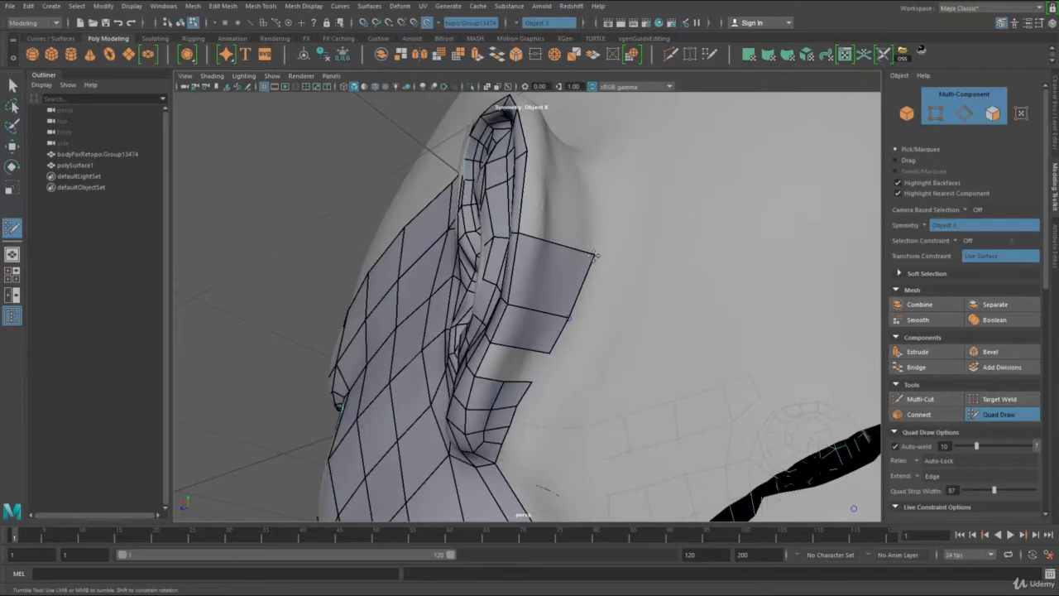
left_click_drag(595, 255, 570, 234, "alt")
left_click_drag(534, 245, 595, 204)
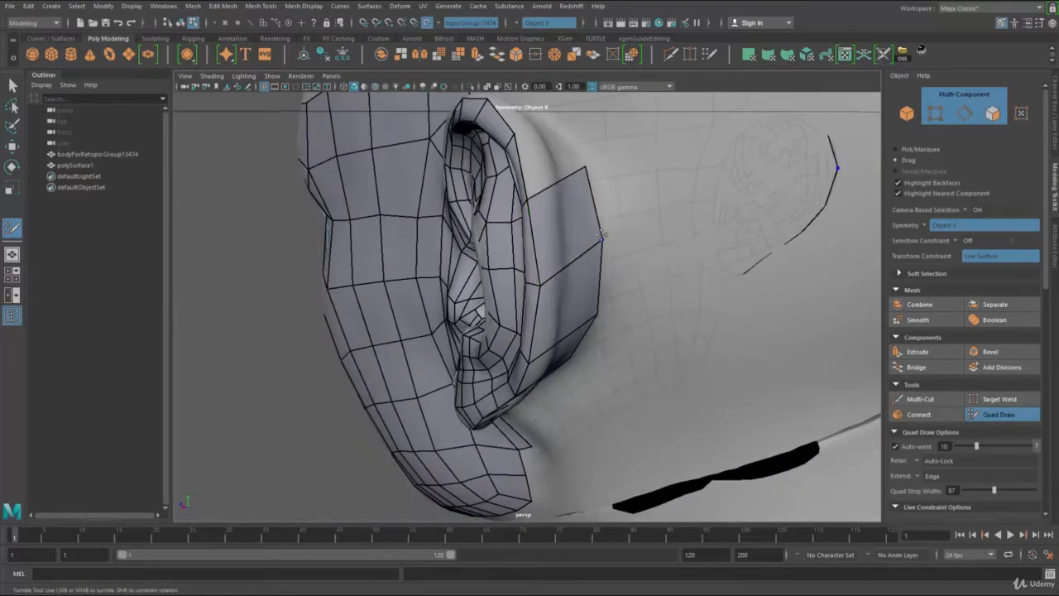
left_click_drag(586, 248, 562, 264, "alt")
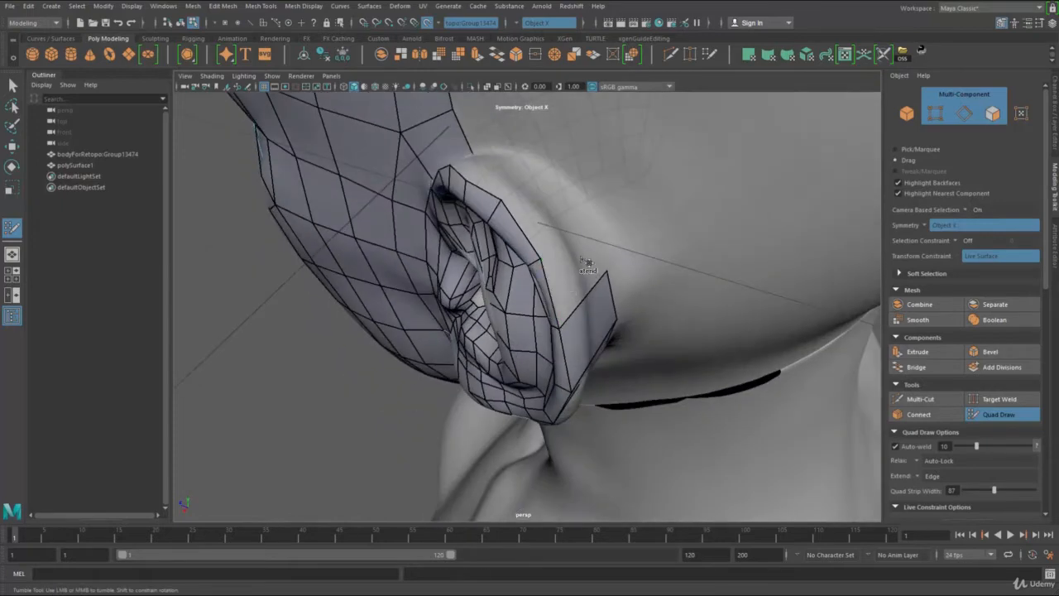
Step: Undo the misplaced quad and continue the strip of quads from the rim over the top of the ear
left_click(535, 221, "shift")
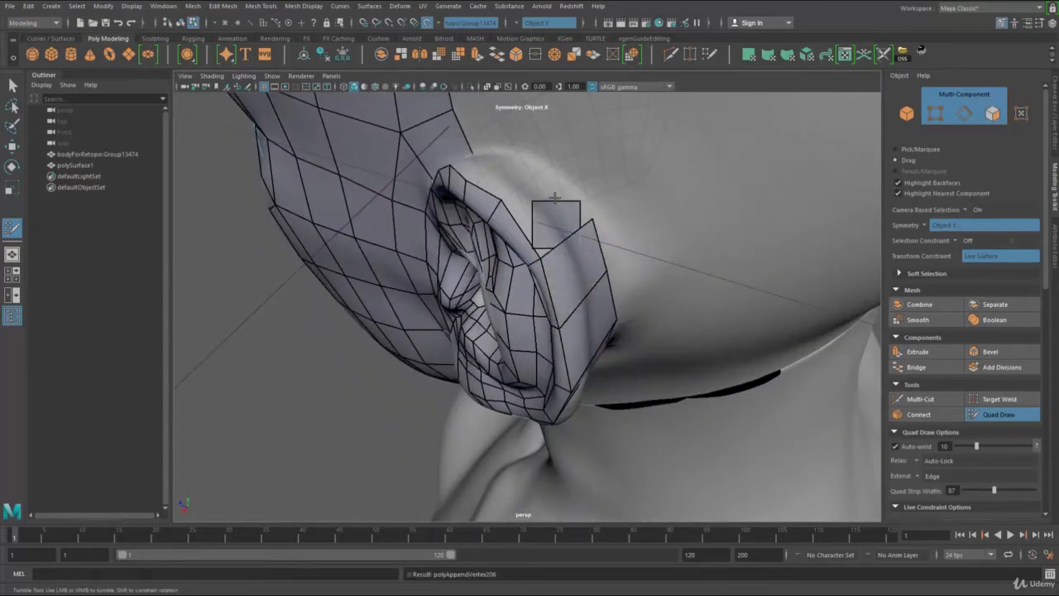
key("ctrl+z")
mouse_move(536, 225)
left_mouse_down()
mouse_move(556, 168)
mouse_move(586, 185)
left_mouse_up()
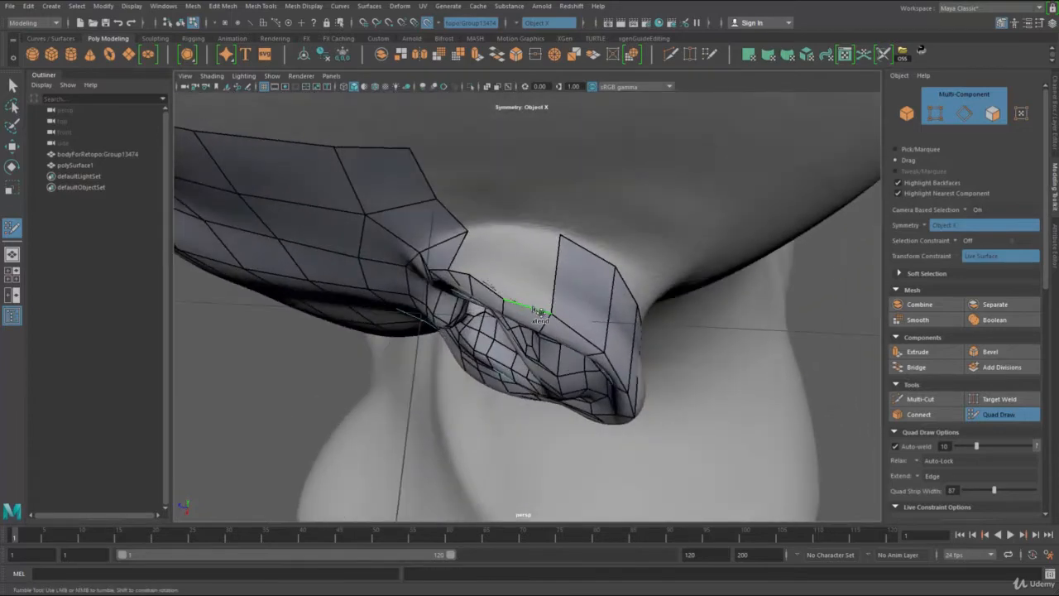
left_click_drag(535, 310, 540, 224)
right_click_drag(539, 223, 553, 226, "alt")
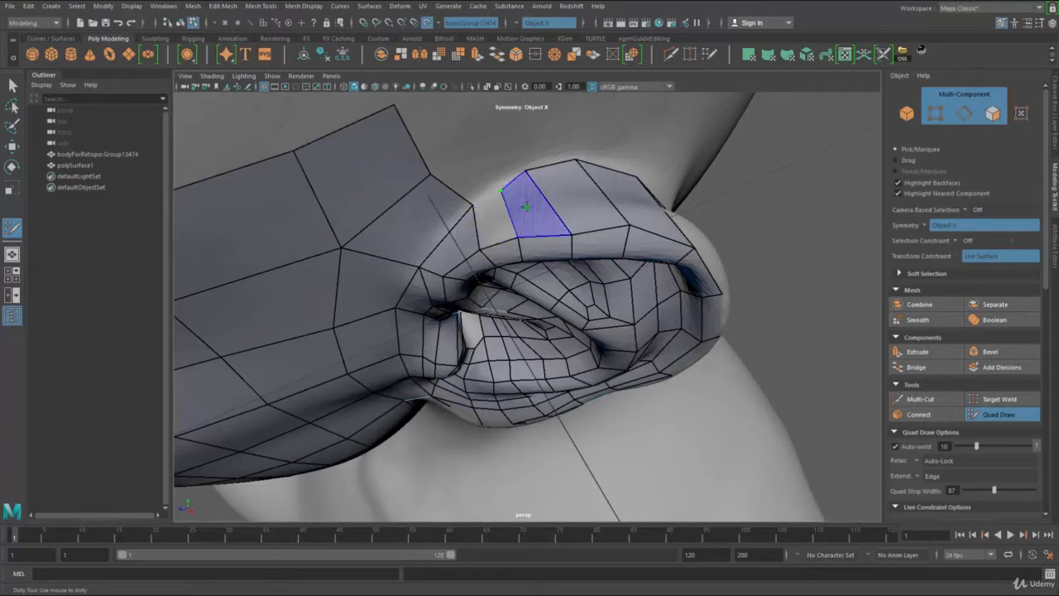
left_click_drag(526, 206, 562, 245, "alt")
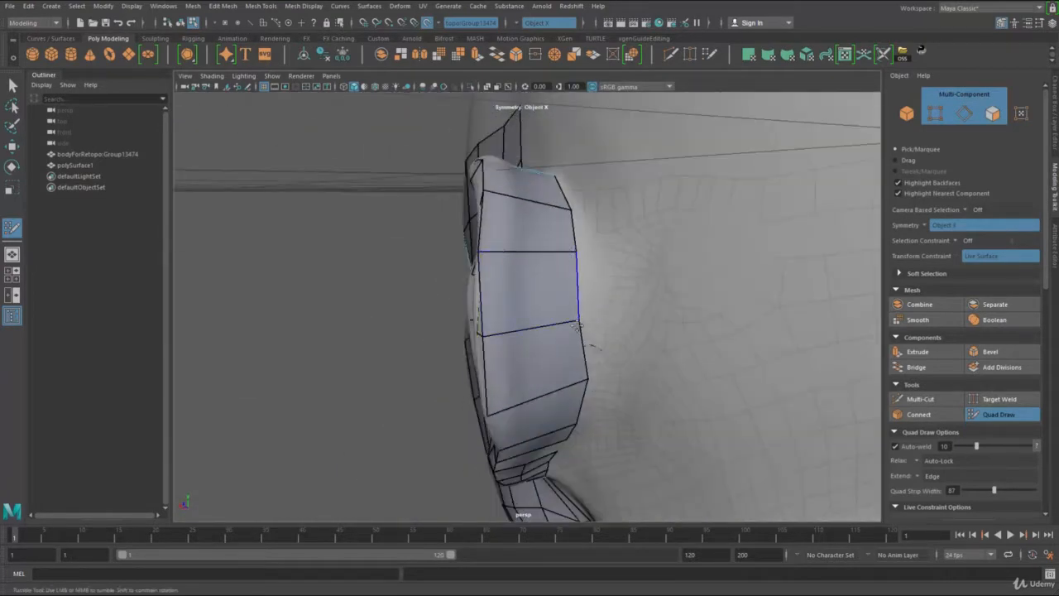
Step: Adjust the vertices of the strip behind and above the ear to follow the sculpt evenly
left_click_drag(576, 325, 546, 243, "alt")
right_click_drag(546, 243, 560, 246, "alt")
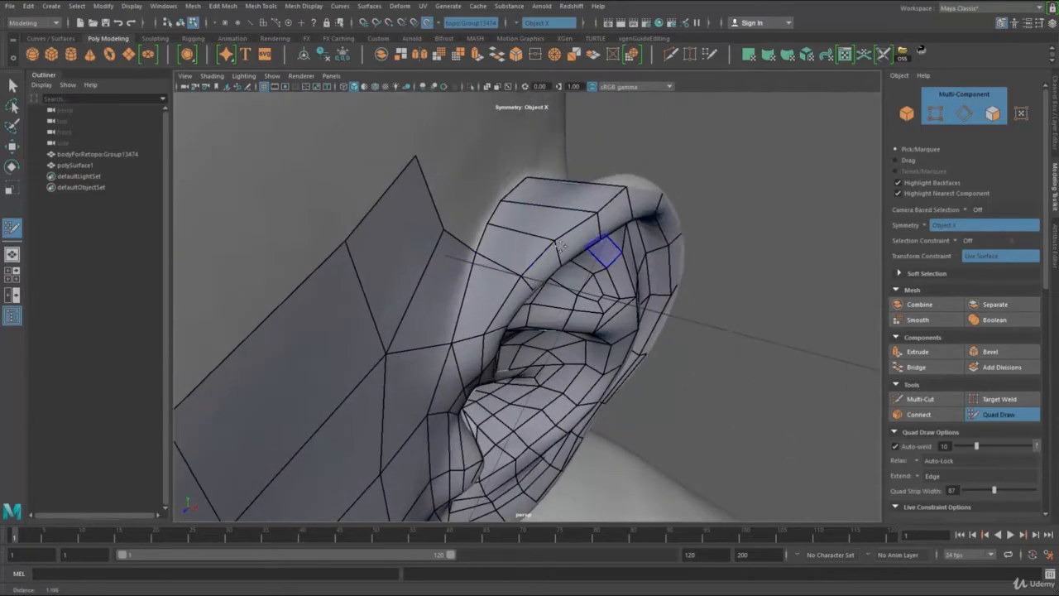
left_click_drag(503, 259, 488, 294, "alt")
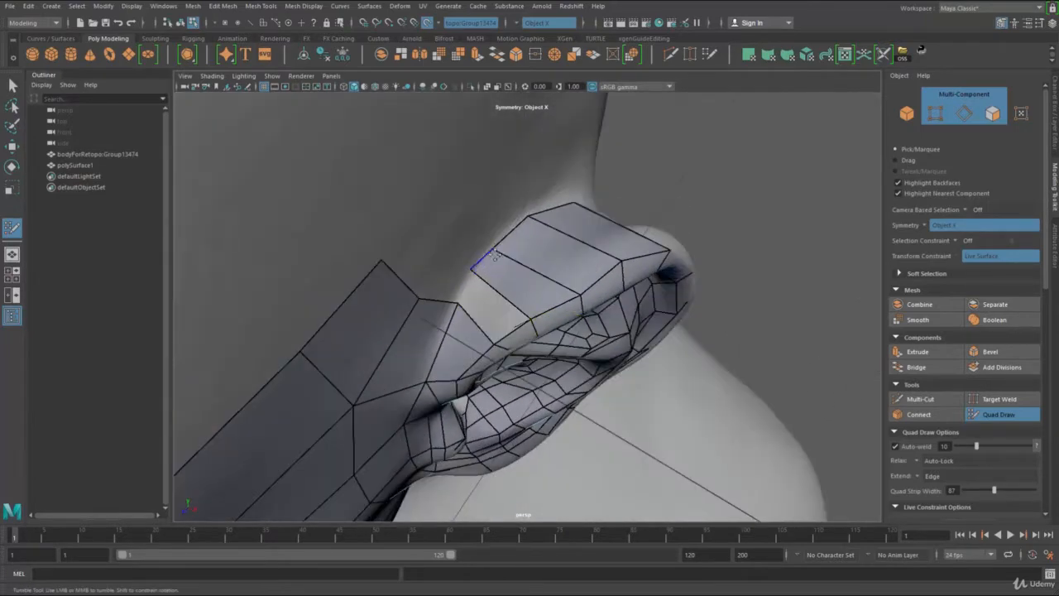
left_click_drag(544, 261, 510, 298, "alt")
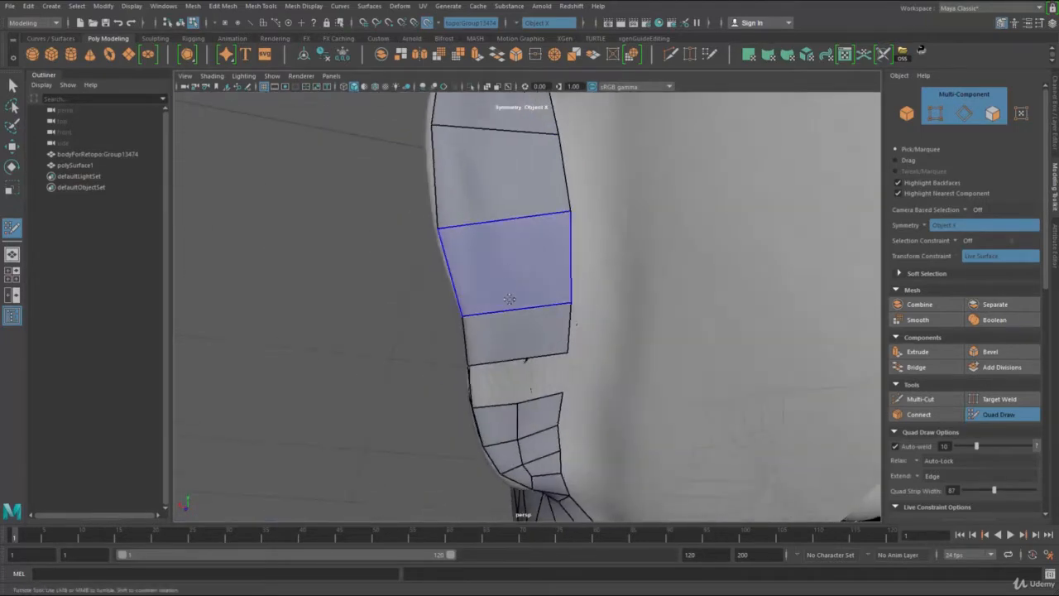
Step: Insert an edge loop lengthwise through the strip behind the ear and fill the gap above the lobe with quads
left_click(499, 382, "shift")
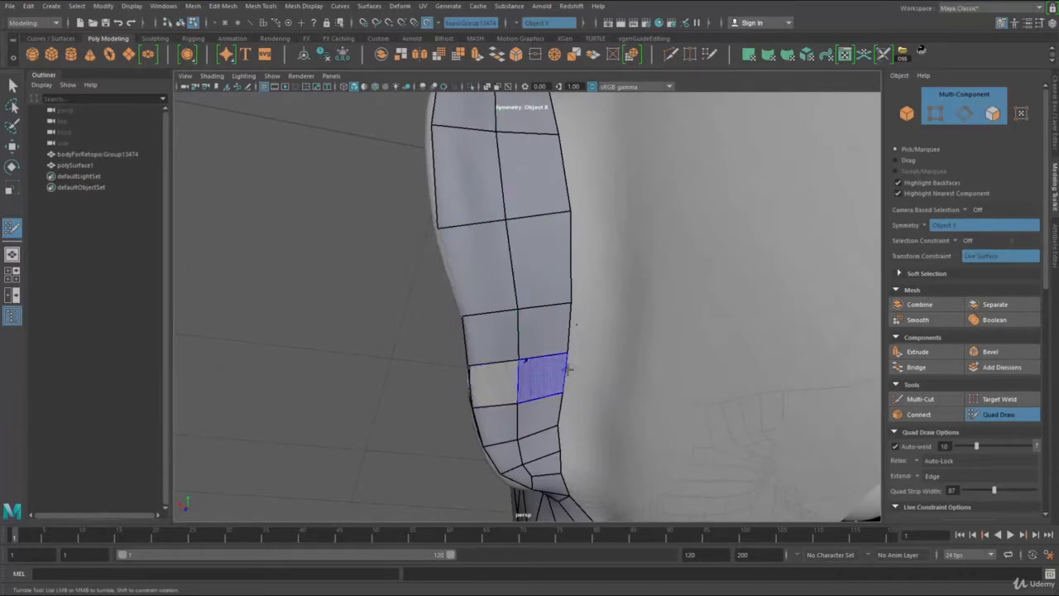
left_click(544, 378, "shift")
right_click_drag(574, 300, 505, 278, "alt")
left_click_drag(505, 277, 559, 289, "alt")
right_click_drag(559, 290, 507, 259, "alt")
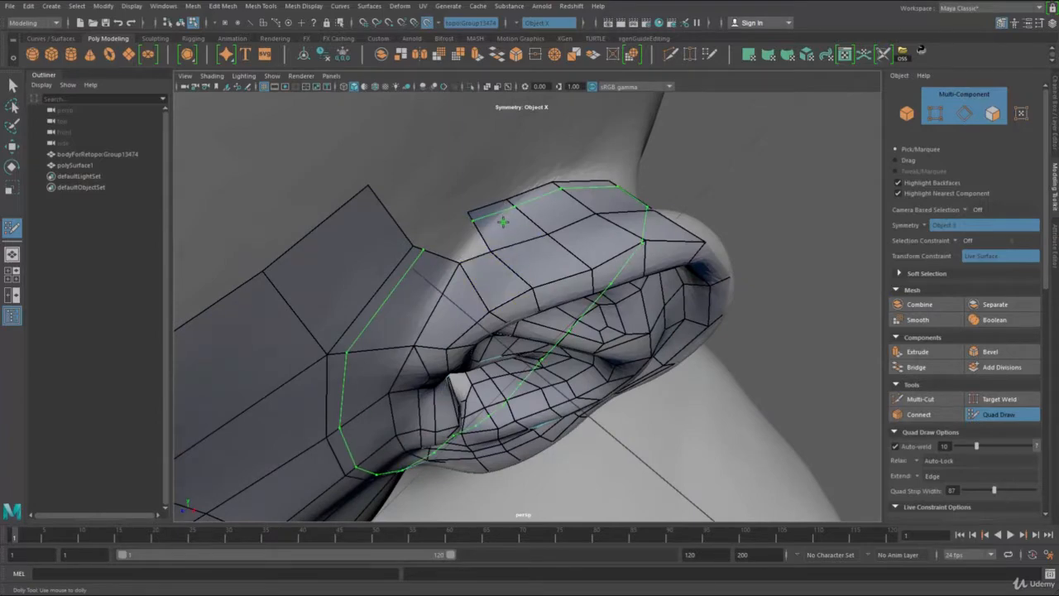
Step: Insert an edge loop around the ear's front and fill the quad joining the top of the ear to the head mesh
left_click_drag(500, 225, 477, 224, "alt")
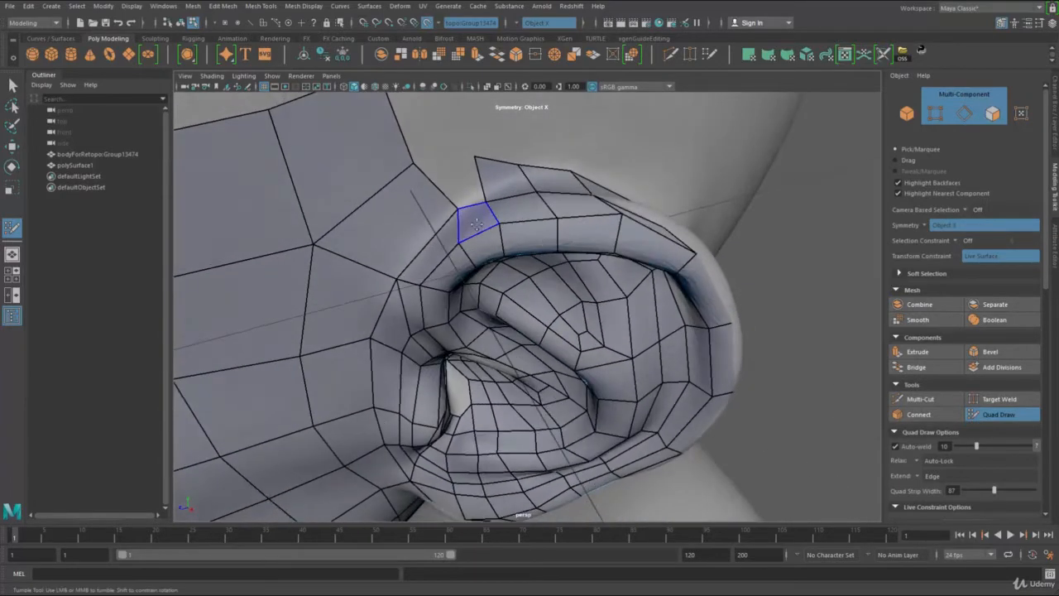
left_click(444, 193, "ctrl")
left_click(469, 196, "shift")
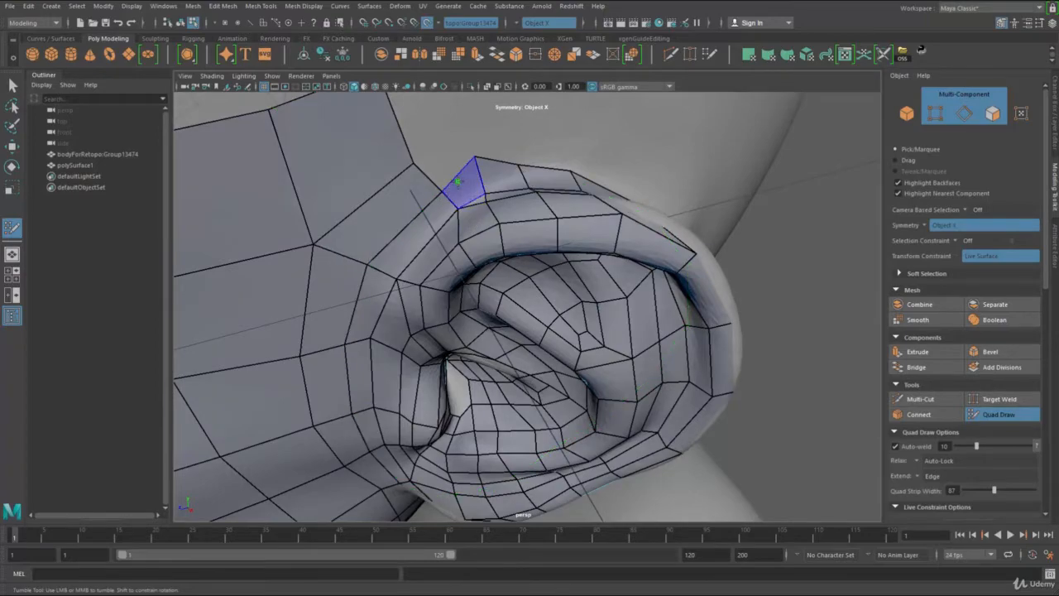
Step: Relax and reposition the vertices over the top and back of the ear for evenly spaced edge loops
left_click_drag(467, 174, 497, 290, "alt")
right_click_drag(497, 289, 539, 291, "alt")
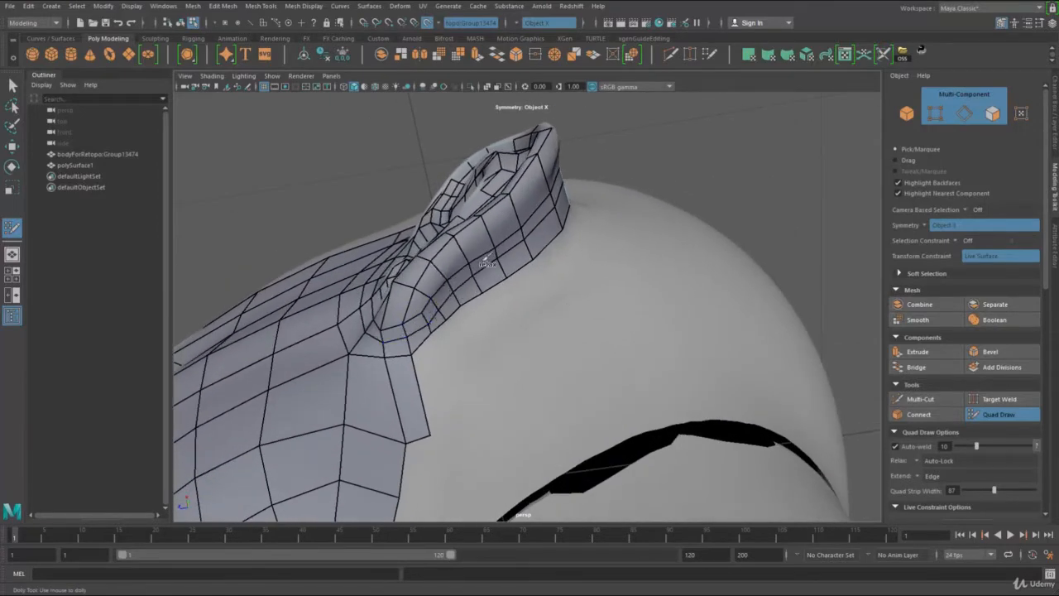
mouse_move(568, 189)
left_mouse_down("alt")
mouse_move(478, 225)
mouse_move(455, 155)
left_mouse_up("alt")
middle_click_drag(479, 262, 486, 284, "alt")
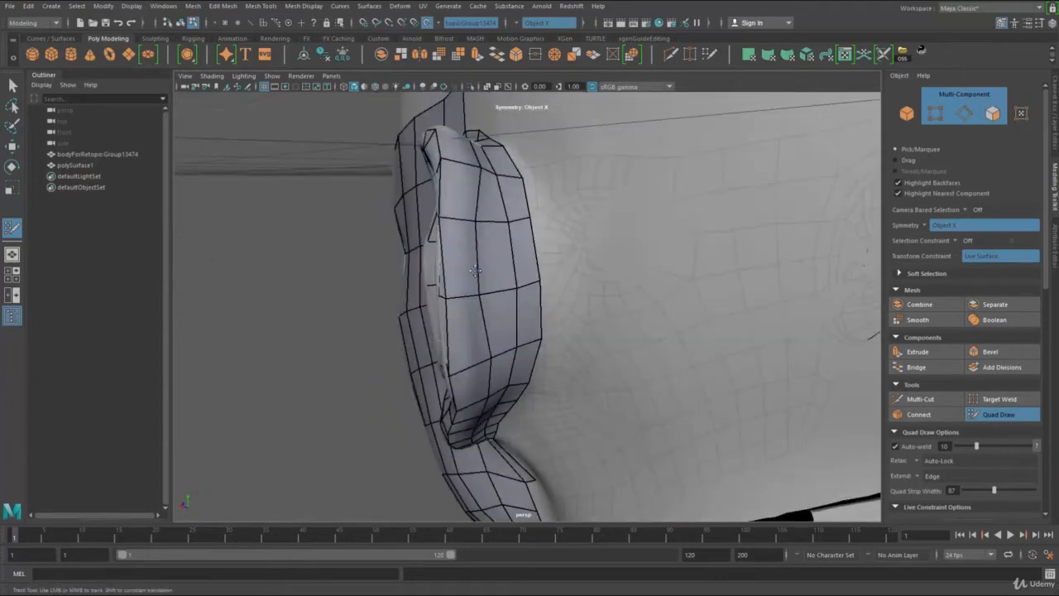
mouse_move(475, 271)
left_mouse_down("alt")
mouse_move(466, 221)
mouse_move(451, 261)
mouse_move(478, 260)
left_mouse_up("alt")
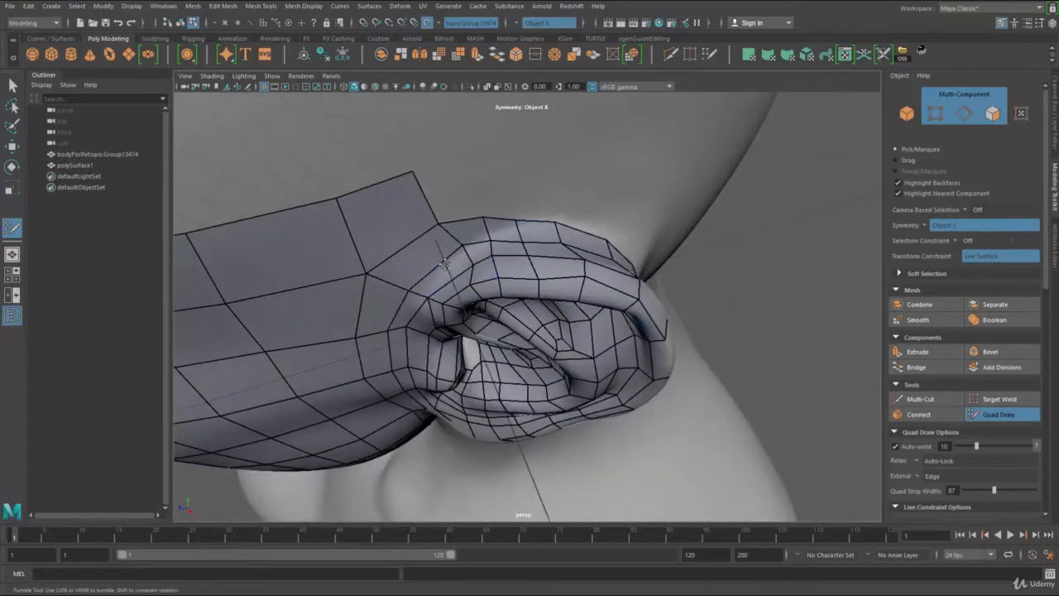
mouse_move(439, 223)
left_mouse_down()
mouse_move(496, 217)
mouse_move(466, 192)
mouse_move(469, 236)
left_mouse_up()
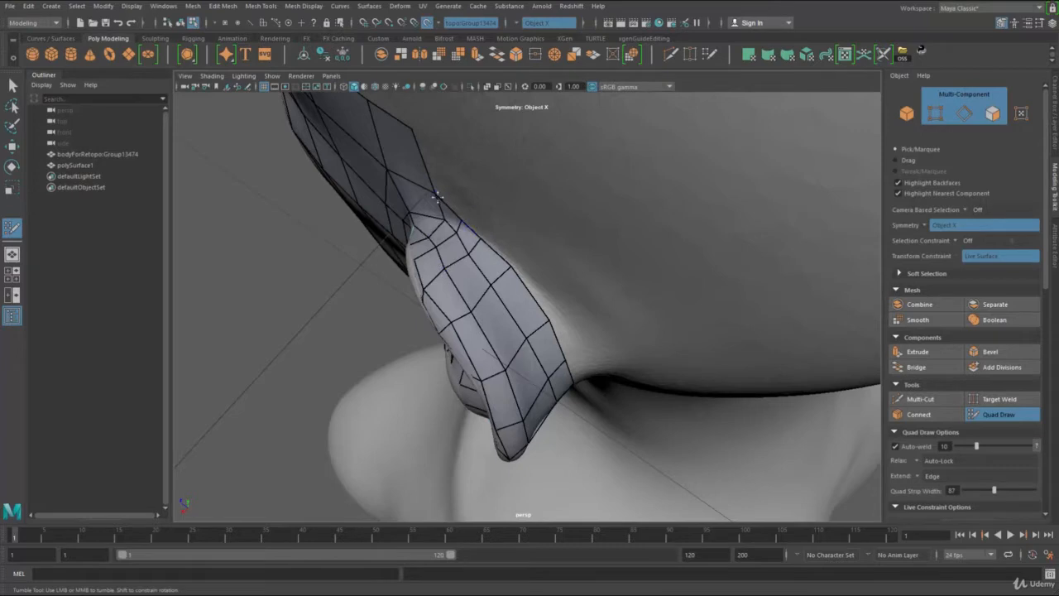
mouse_move(441, 219)
left_mouse_down("alt")
mouse_move(495, 311)
mouse_move(467, 290)
mouse_move(458, 354)
mouse_move(463, 279)
left_mouse_up("alt")
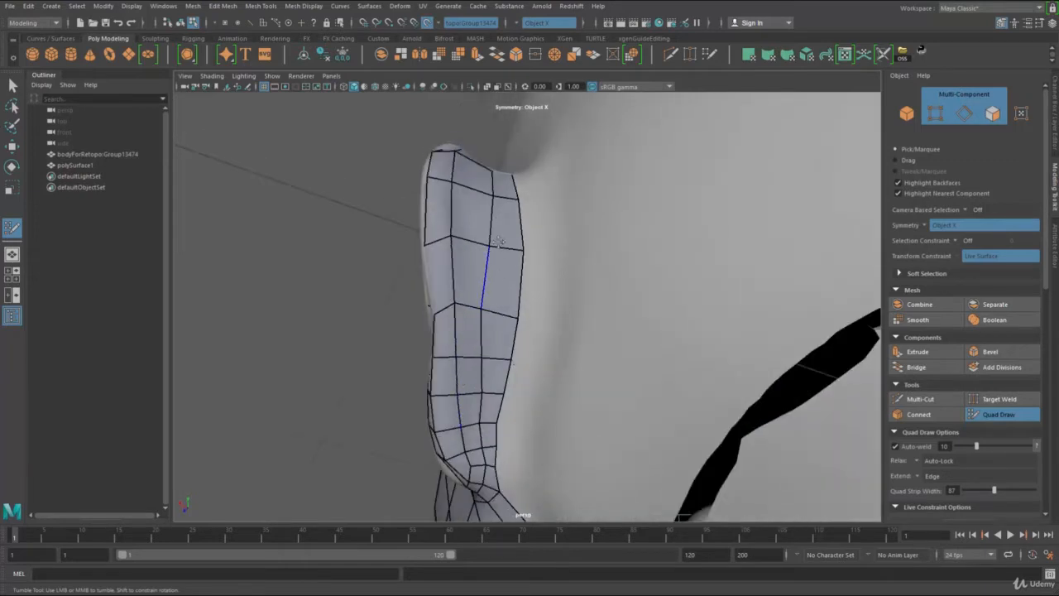
left_click_drag(503, 204, 490, 255, "alt")
left_click_drag(483, 371, 522, 287, "alt")
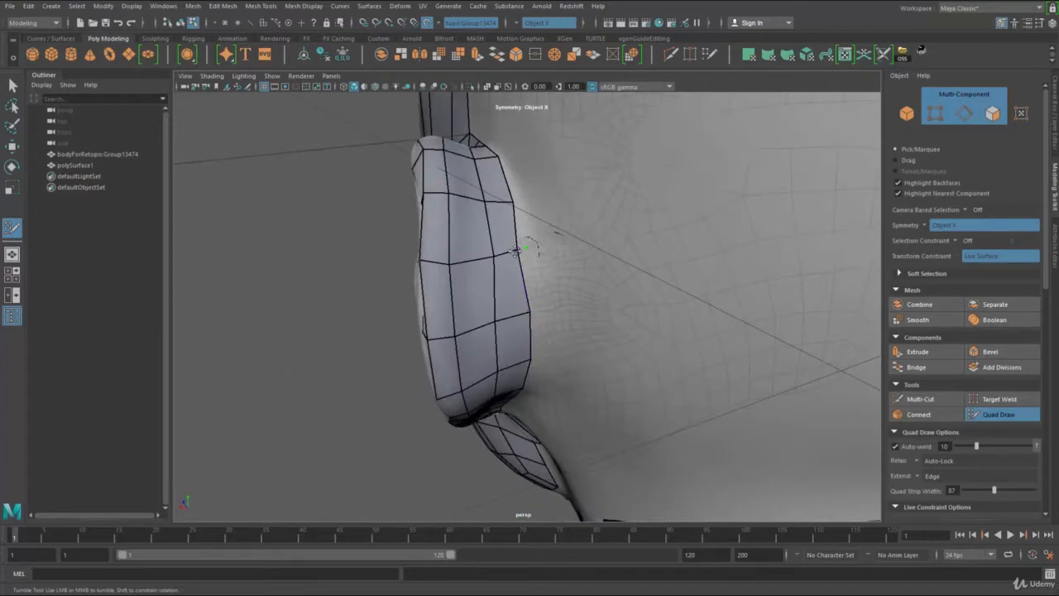
mouse_move(513, 207)
left_mouse_down("alt")
mouse_move(593, 311)
mouse_move(501, 256)
left_mouse_up("alt")
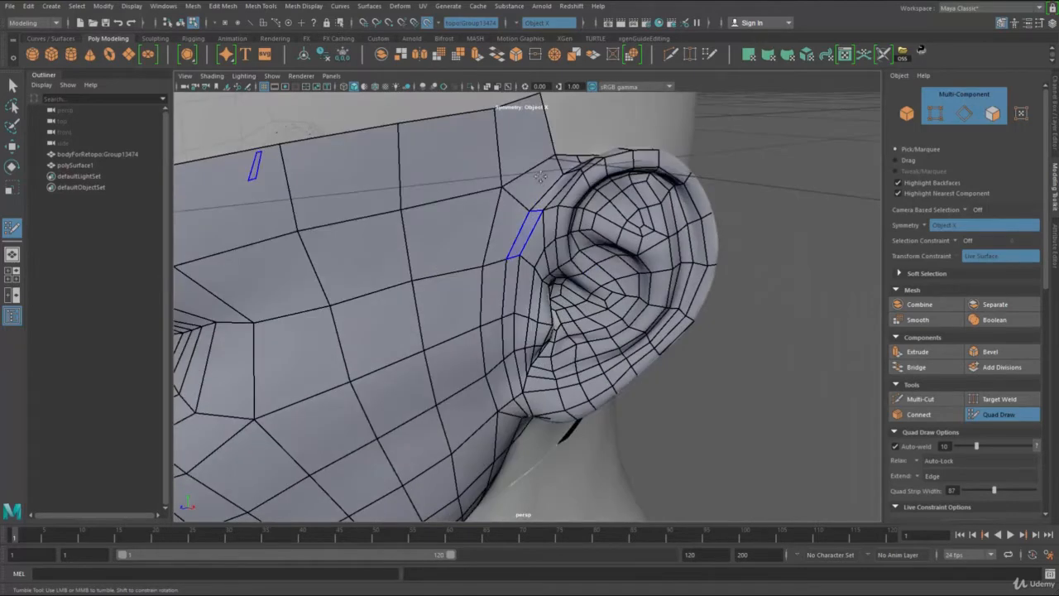
Step: Relax the face mesh at the temple and cheek in front of the ear to even out the quads
left_click_drag(502, 184, 477, 187)
mouse_move(485, 257)
left_mouse_down("alt")
mouse_move(465, 232)
mouse_move(477, 364)
left_mouse_up("alt")
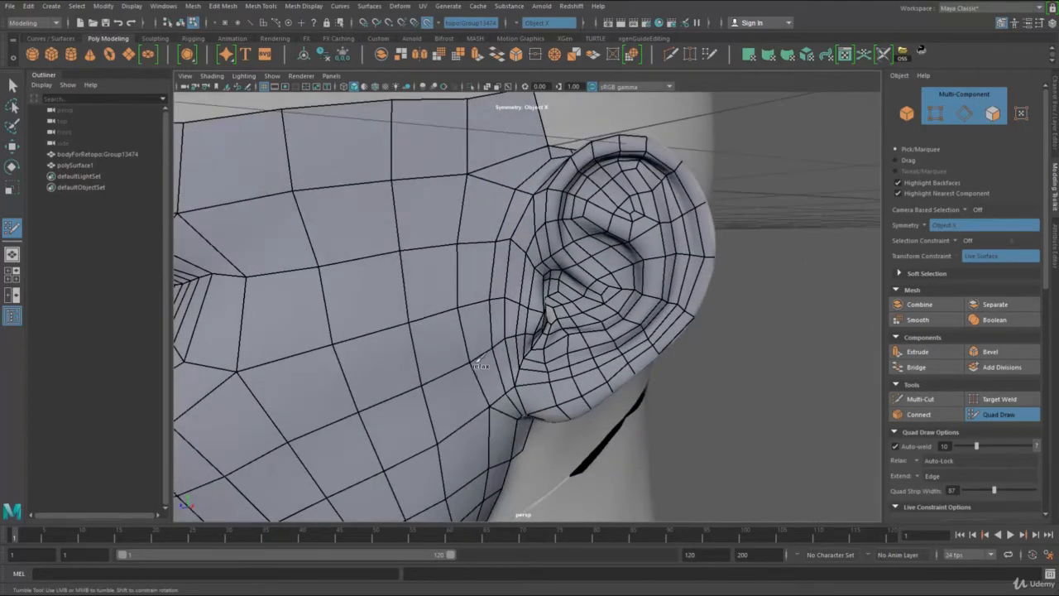
left_click_drag(472, 273, 521, 209, "alt")
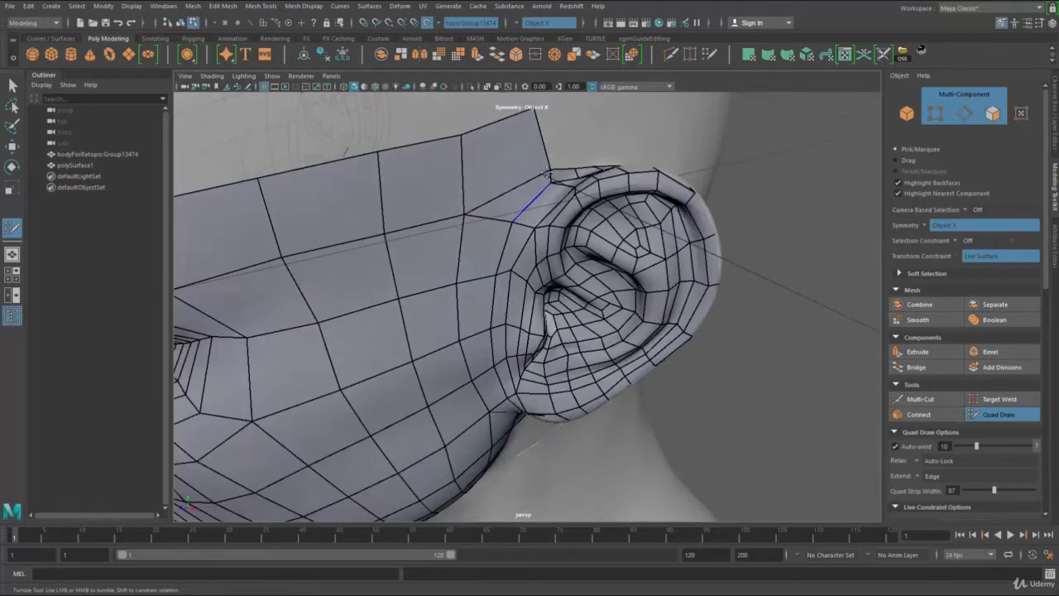
left_click_drag(577, 170, 569, 220, "alt")
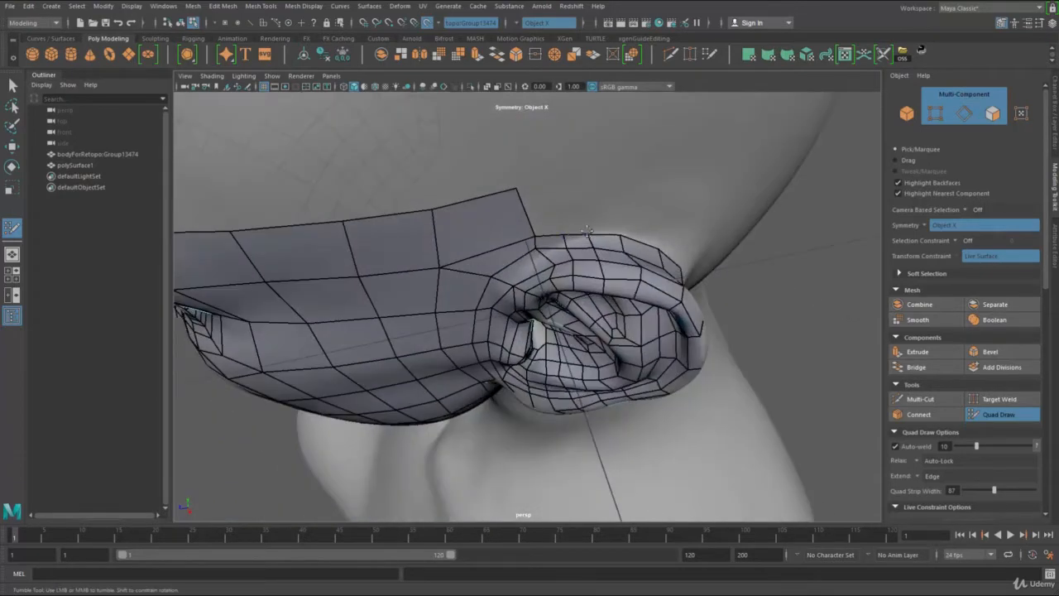
Step: Extend the head mesh's end edge backward with two narrow quads along the top of the ear
left_click_drag(493, 277, 497, 199, "alt")
right_click_drag(497, 248, 367, 301, "alt")
left_click_drag(579, 513, 502, 485, "alt")
right_click_drag(502, 485, 598, 350, "alt")
left_click_drag(598, 350, 449, 303, "alt")
mouse_move(488, 165)
left_mouse_down("alt")
mouse_move(549, 294)
mouse_move(522, 235)
left_mouse_up("alt")
mouse_move(501, 306)
left_mouse_down()
mouse_move(490, 241)
mouse_move(481, 244)
mouse_move(505, 238)
left_mouse_up()
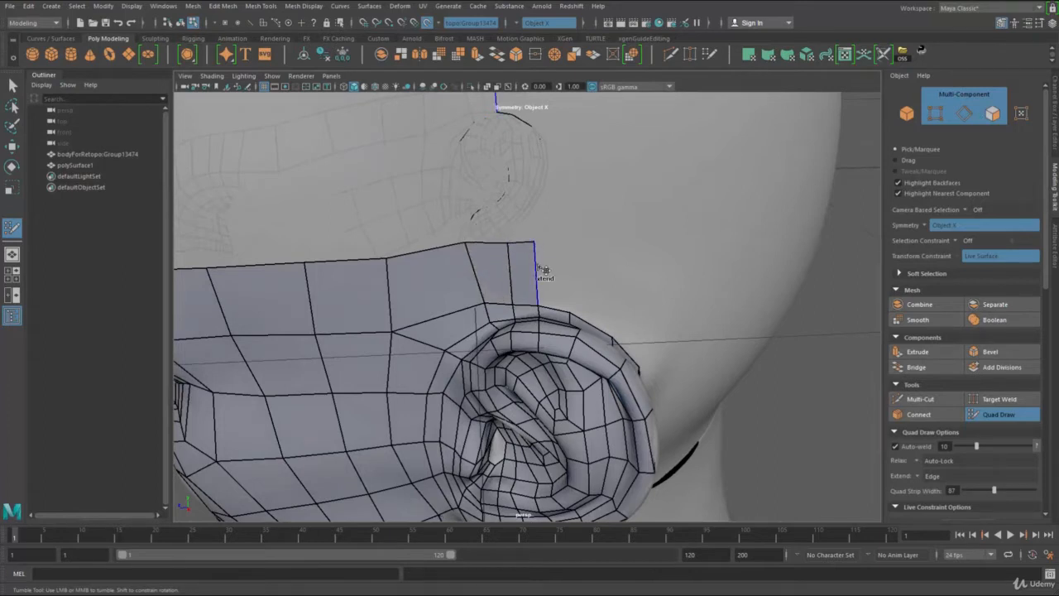
Step: Extend the strip above the ear farther back with more quads and even out its rear upper corner
mouse_move(545, 271)
left_mouse_down()
mouse_move(582, 266)
mouse_move(571, 266)
mouse_move(581, 281)
mouse_move(622, 274)
mouse_move(615, 309)
left_mouse_up()
left_click_drag(609, 260, 609, 244)
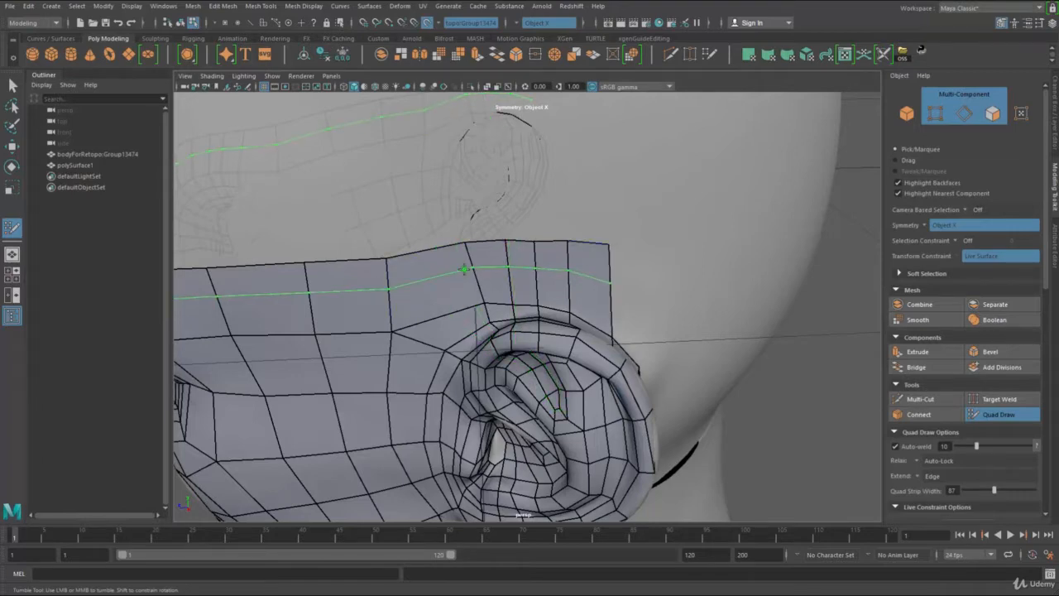
left_click_drag(634, 323, 570, 219, "alt")
Step: Place vertices behind the top of the ear, fill two quads joining it to the strip, and adjust their shared vertex
left_click(587, 262)
left_click(565, 248, "shift")
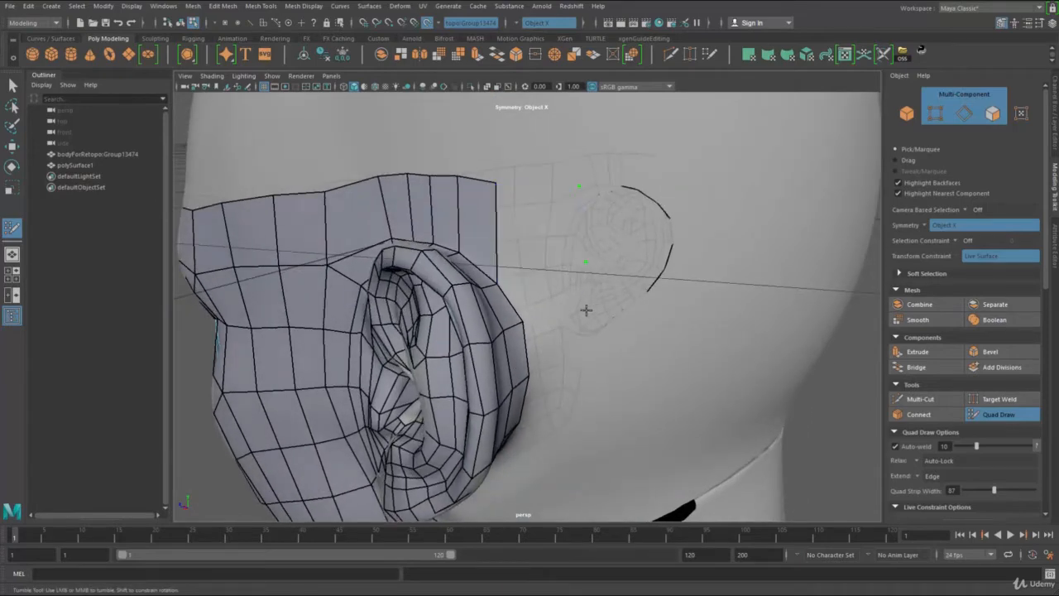
left_click(592, 311)
left_click(584, 298, "shift")
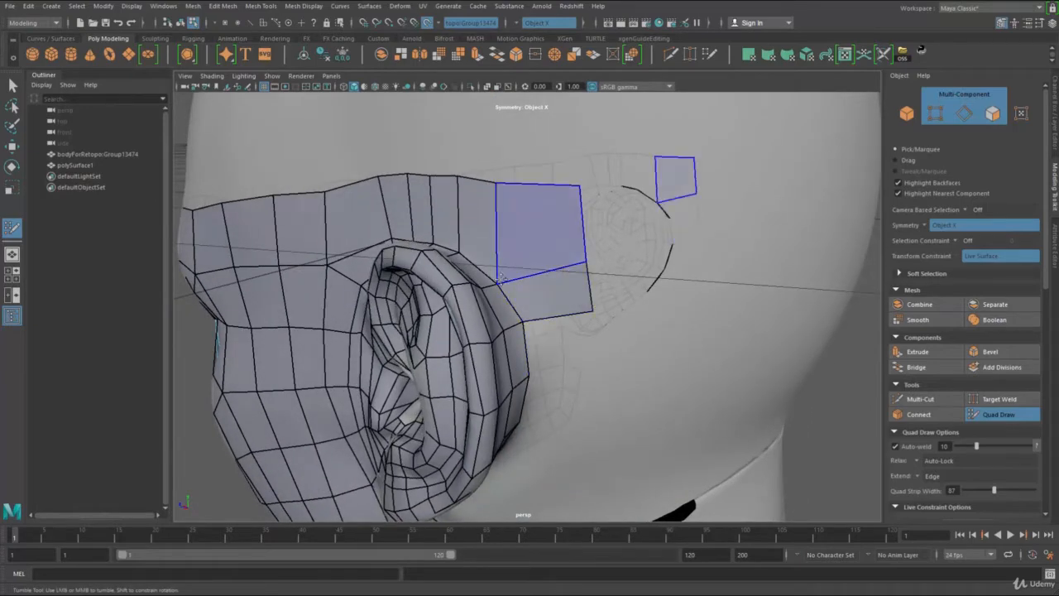
mouse_move(499, 282)
left_mouse_down()
mouse_move(481, 296)
mouse_move(344, 306)
mouse_move(496, 304)
left_mouse_up()
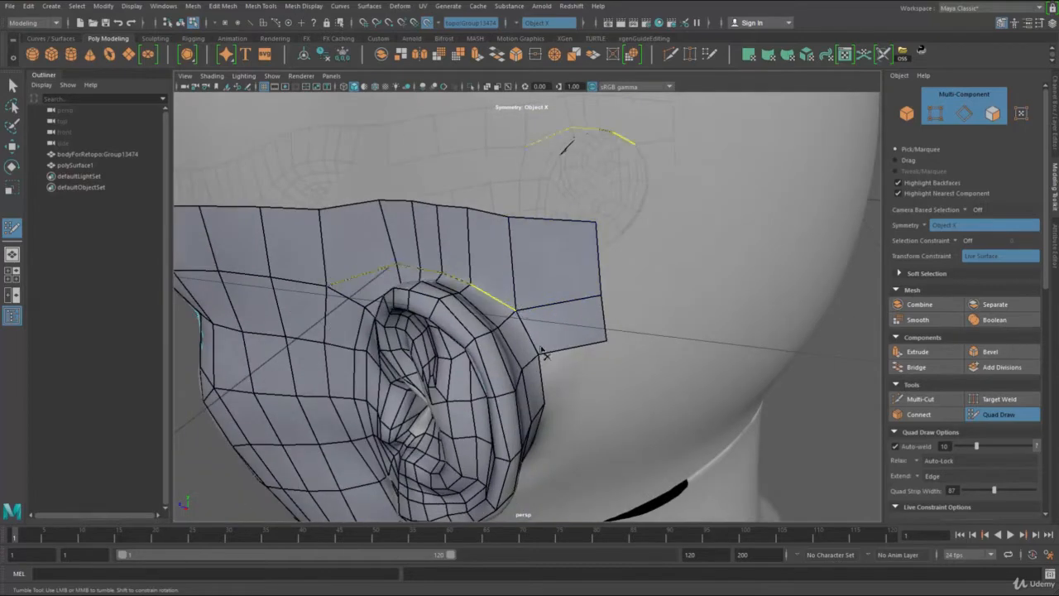
Step: Extend the mesh behind the earlobe with narrow quads along the ear's lower edge
left_click_drag(575, 267, 631, 205, "alt")
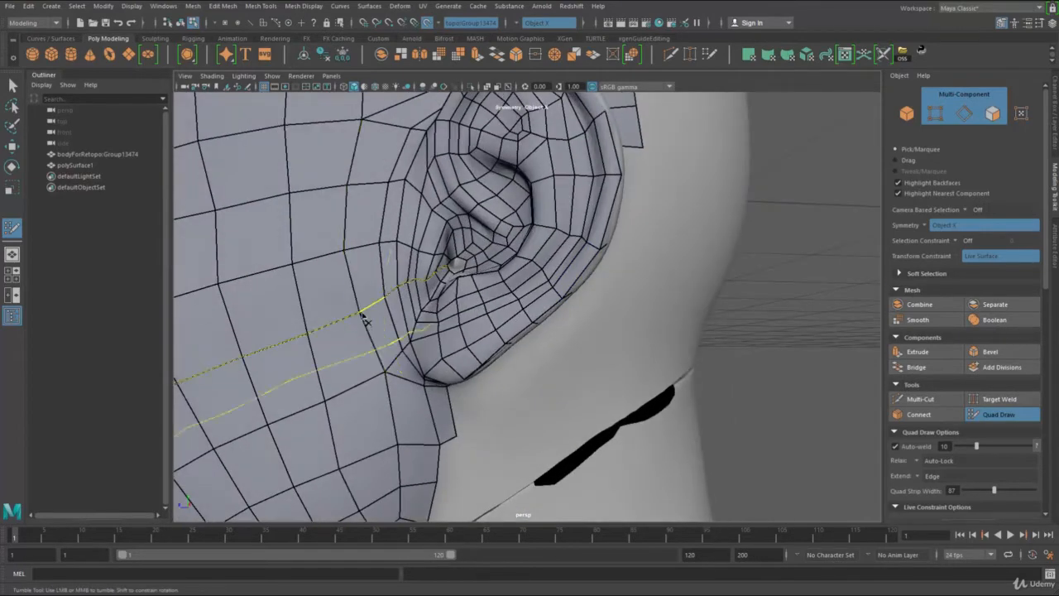
mouse_move(414, 367)
left_mouse_down("alt")
mouse_move(466, 385)
mouse_move(466, 315)
left_mouse_up("alt")
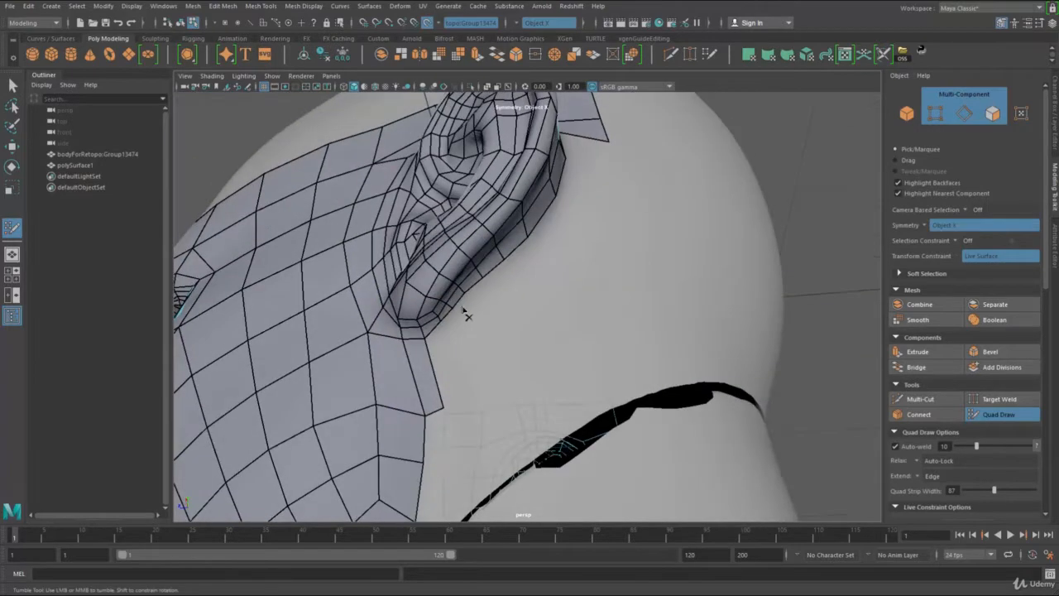
left_click(492, 379)
mouse_move(540, 326)
left_mouse_down("alt")
mouse_move(555, 350)
mouse_move(503, 346)
mouse_move(489, 377)
left_mouse_up("alt")
right_click_drag(488, 377, 413, 355, "alt")
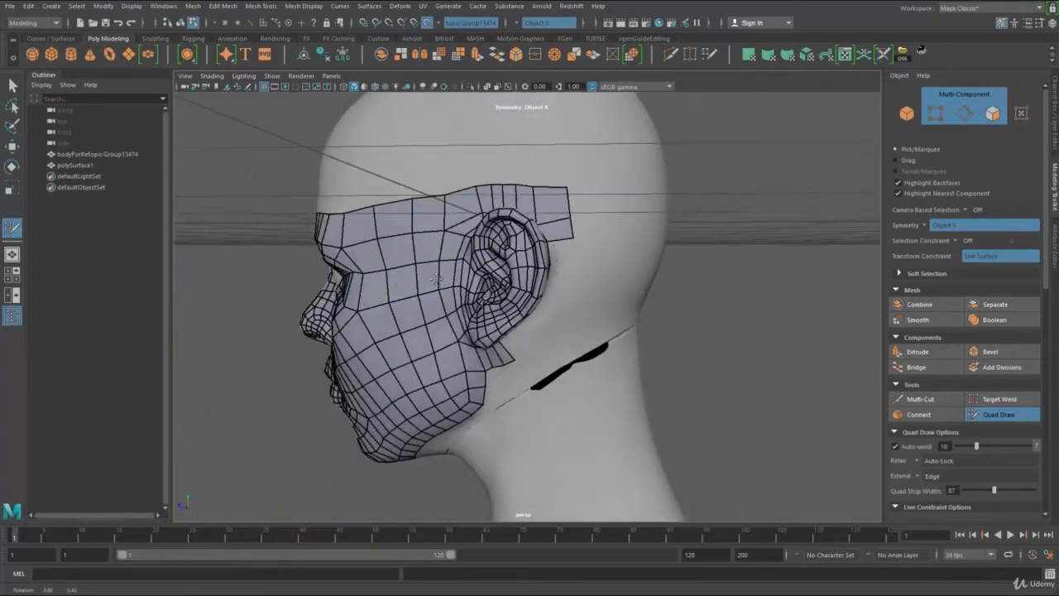
left_click_drag(414, 355, 447, 343, "alt")
Step: Continue the column of quads down the back of the ear, placing outer vertices and filling each quad
mouse_move(356, 263)
left_mouse_down("ctrl+shift")
mouse_move(397, 352)
mouse_move(382, 249)
mouse_move(414, 241)
left_mouse_up("ctrl+shift")
mouse_move(423, 306)
left_mouse_down("ctrl+shift")
mouse_move(397, 323)
mouse_move(437, 314)
mouse_move(372, 290)
mouse_move(436, 352)
mouse_move(422, 331)
mouse_move(418, 381)
left_mouse_up("ctrl+shift")
key("ctrl+z")
left_click_drag(716, 361, 579, 239, "alt")
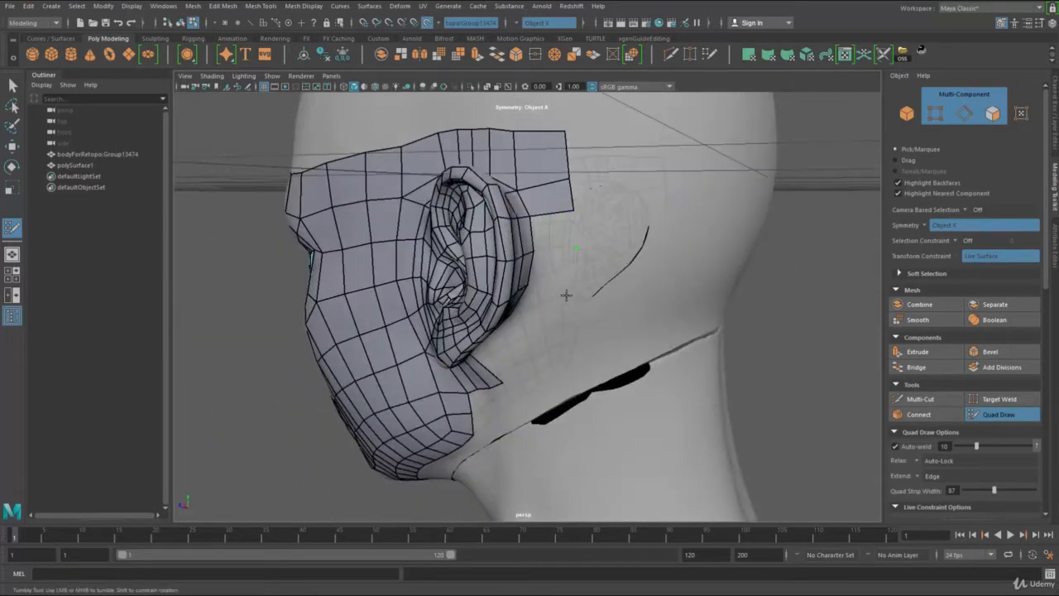
left_click_drag(577, 284, 573, 249, "alt")
left_click(566, 234, "shift")
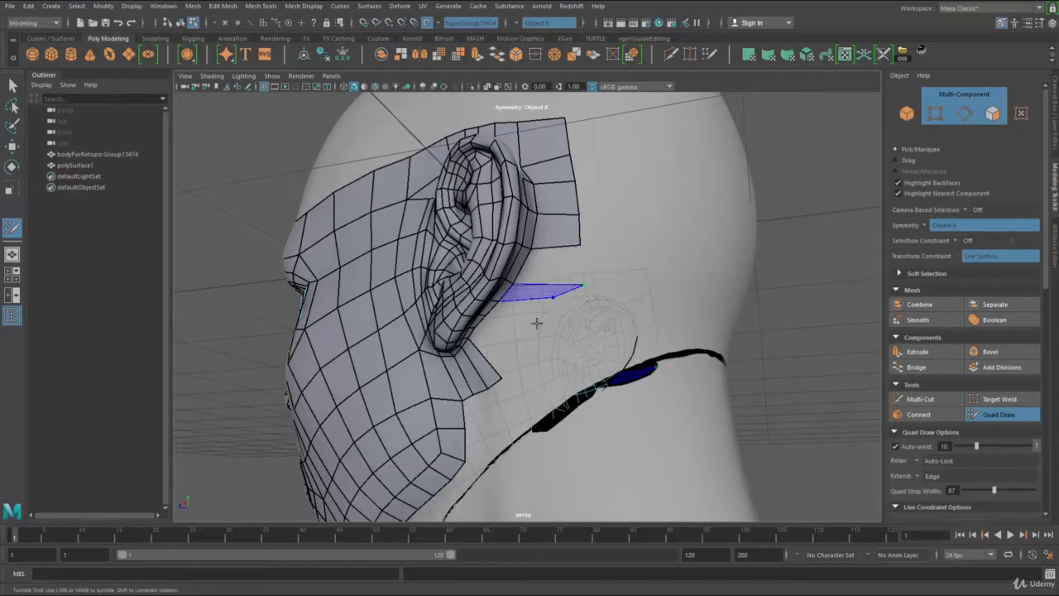
left_click(556, 289, "shift")
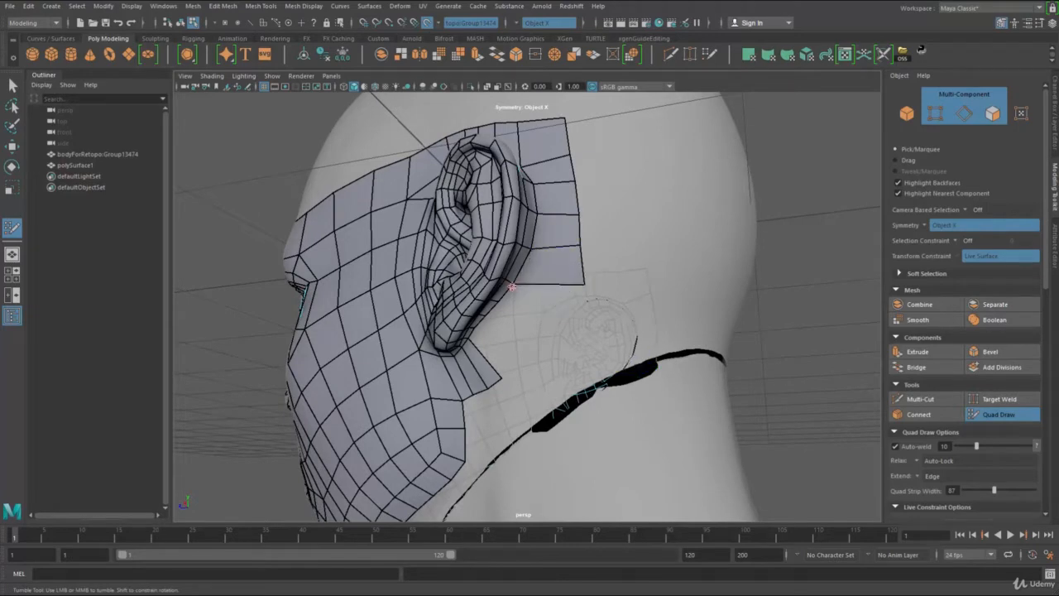
left_click_drag(537, 294, 553, 312, "alt")
left_click(556, 314)
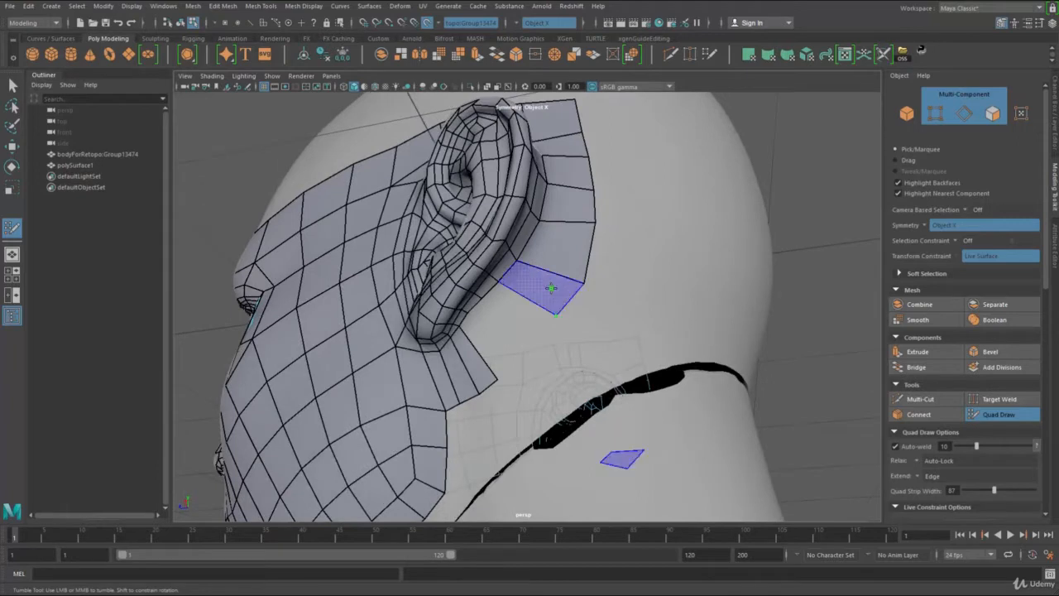
left_click(553, 287, "shift")
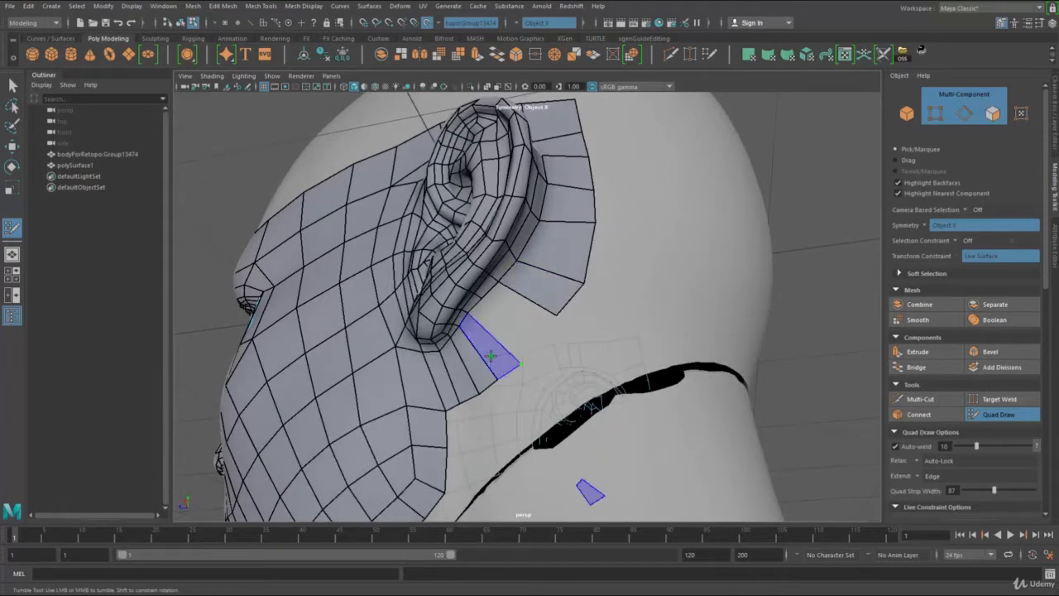
Step: Fill two more quads from behind the earlobe up toward the column at the back of the ear
left_click(507, 352, "shift")
left_click(534, 341)
left_click(509, 330, "shift")
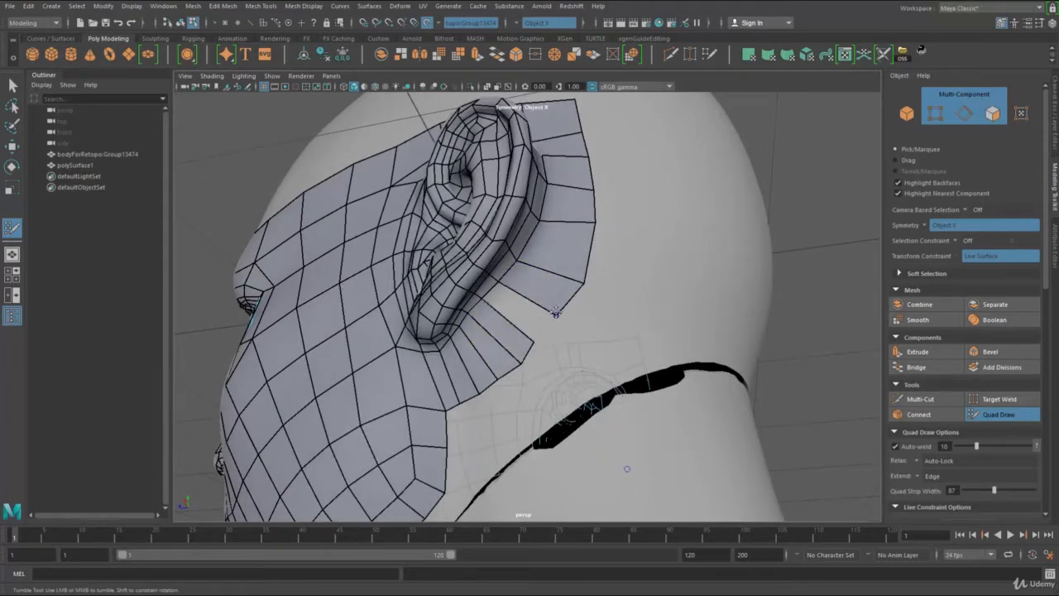
Step: Reposition the outer vertices on both sides of the gap behind the ear so the quads fan out evenly
left_click_drag(558, 314, 594, 311)
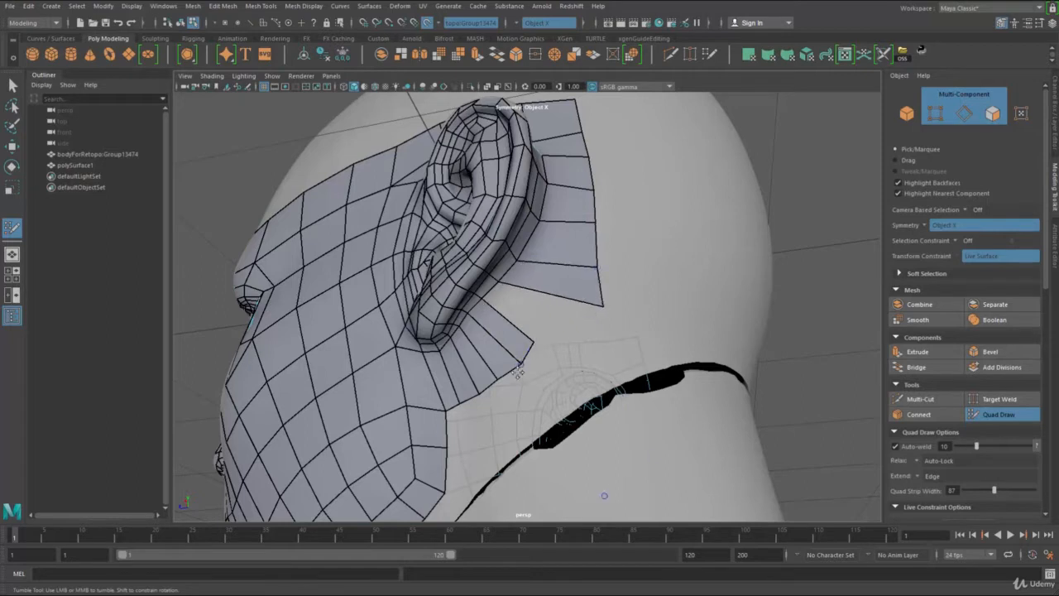
left_click_drag(518, 368, 509, 376)
left_click_drag(534, 342, 532, 372)
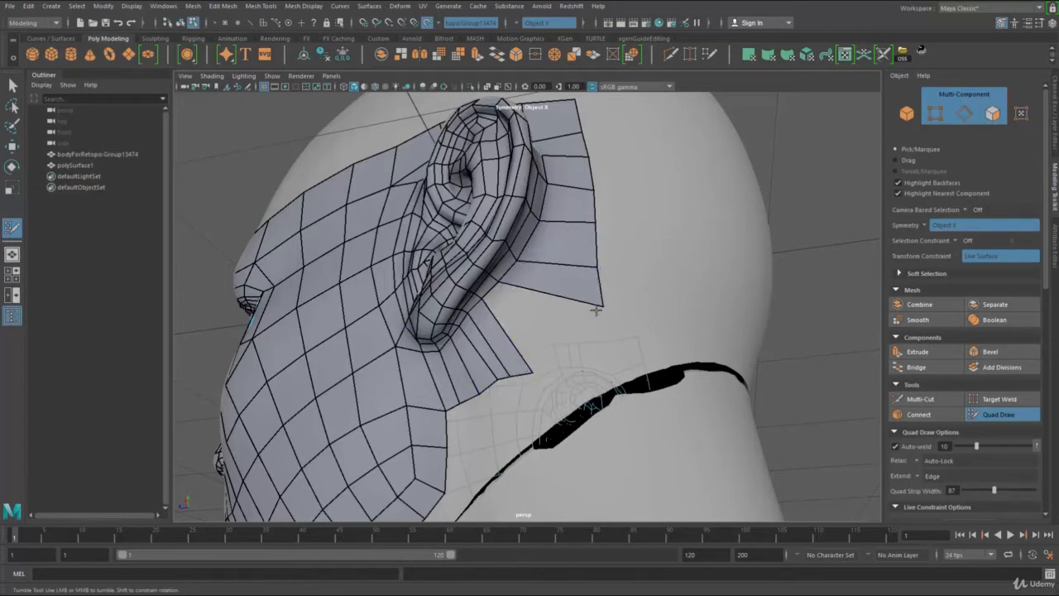
left_click_drag(601, 290, 608, 263)
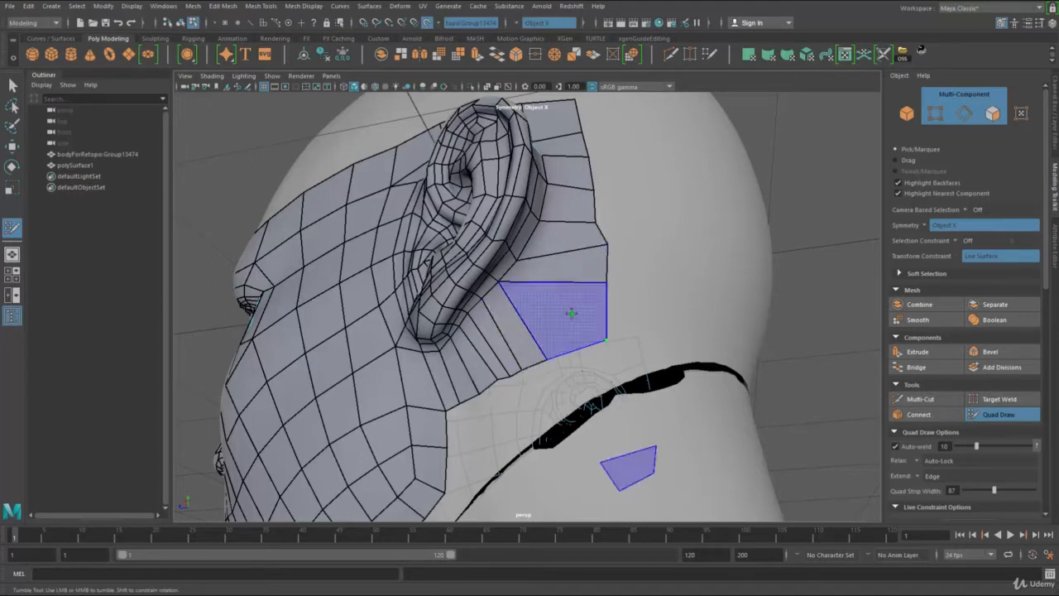
Step: Try closing the gap behind the ear with a large corner quad, and delete it together with the quad above
left_click(568, 309, "shift")
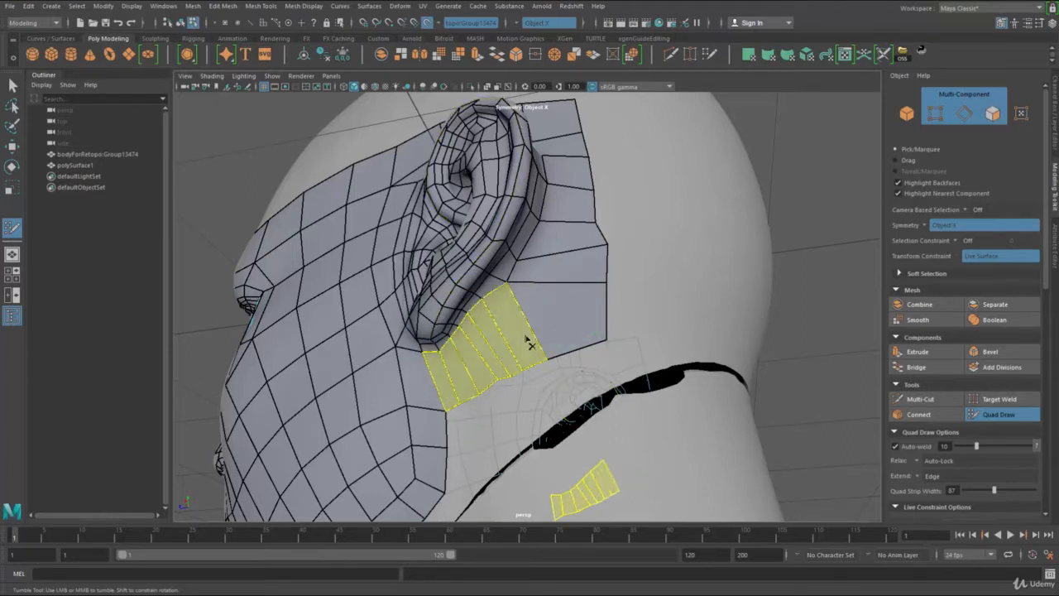
left_click(565, 126, "ctrl+shift")
left_click_drag(509, 283, 514, 283)
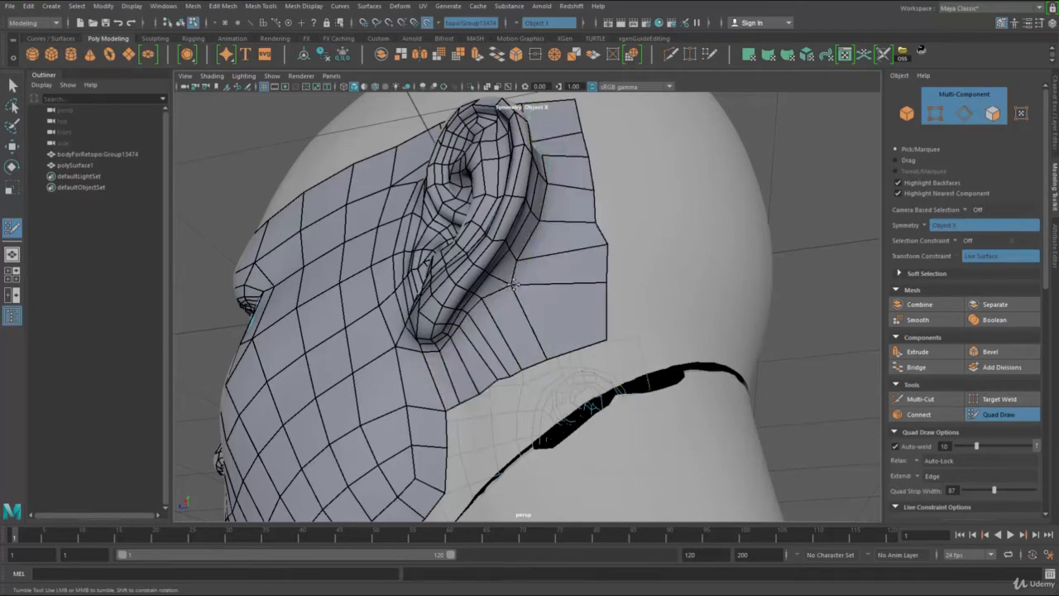
left_click(581, 301, "ctrl+shift")
left_click(589, 268, "ctrl+shift")
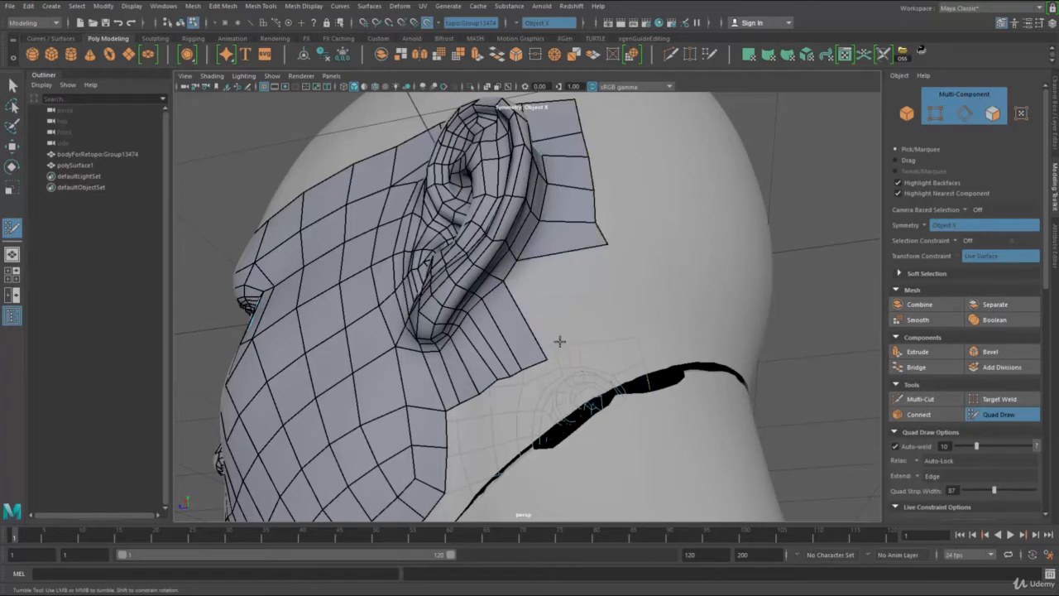
Step: Try extending the earlobe strip by one more quad and filling a corner quad higher up behind the ear
left_click(571, 346)
left_click(542, 312, "shift")
left_click(629, 329)
left_click(592, 300, "shift")
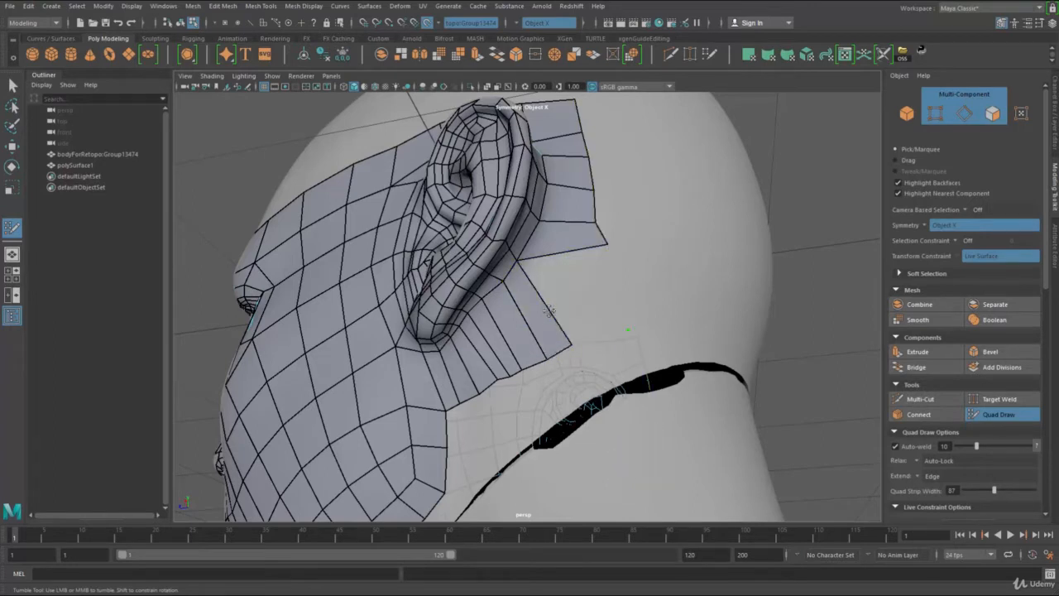
mouse_move(547, 310)
left_mouse_down()
mouse_move(489, 350)
mouse_move(496, 359)
mouse_move(610, 306)
mouse_move(561, 124)
left_mouse_up()
key("ctrl+z")
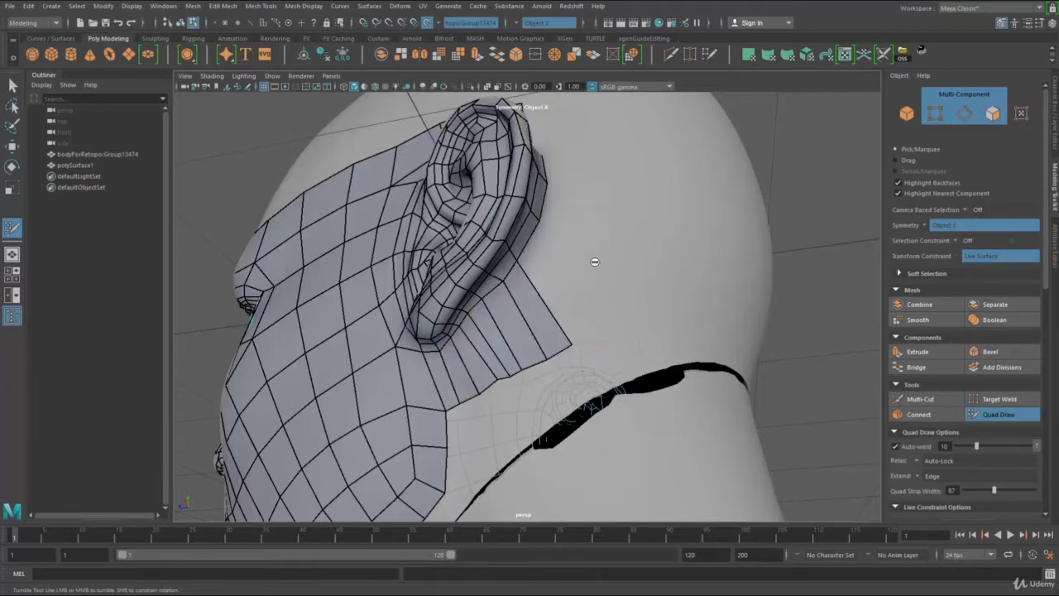
key("ctrl+z")
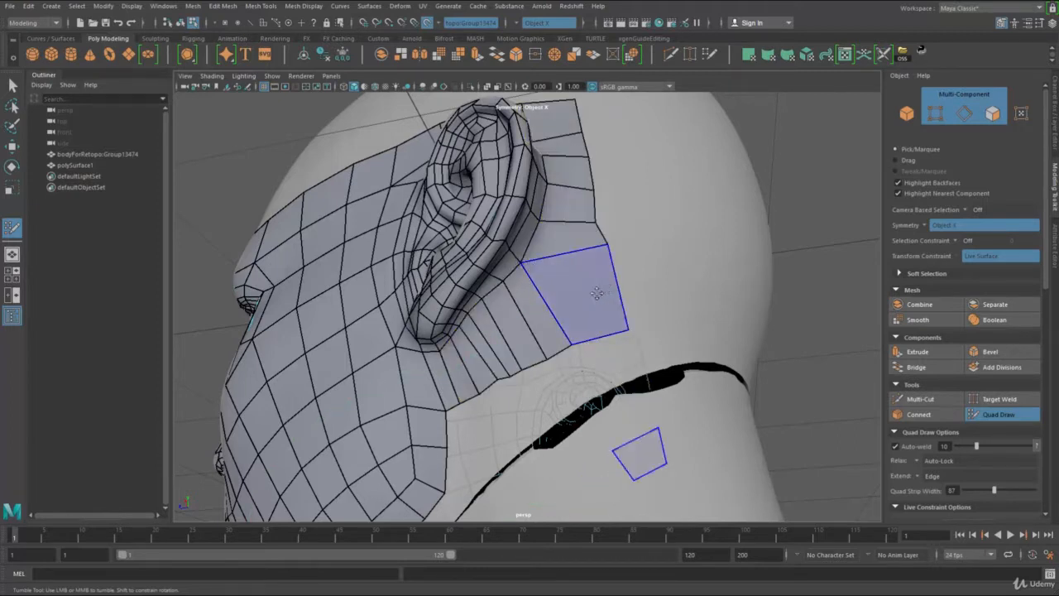
left_click_drag(603, 306, 542, 324, "ctrl+shift")
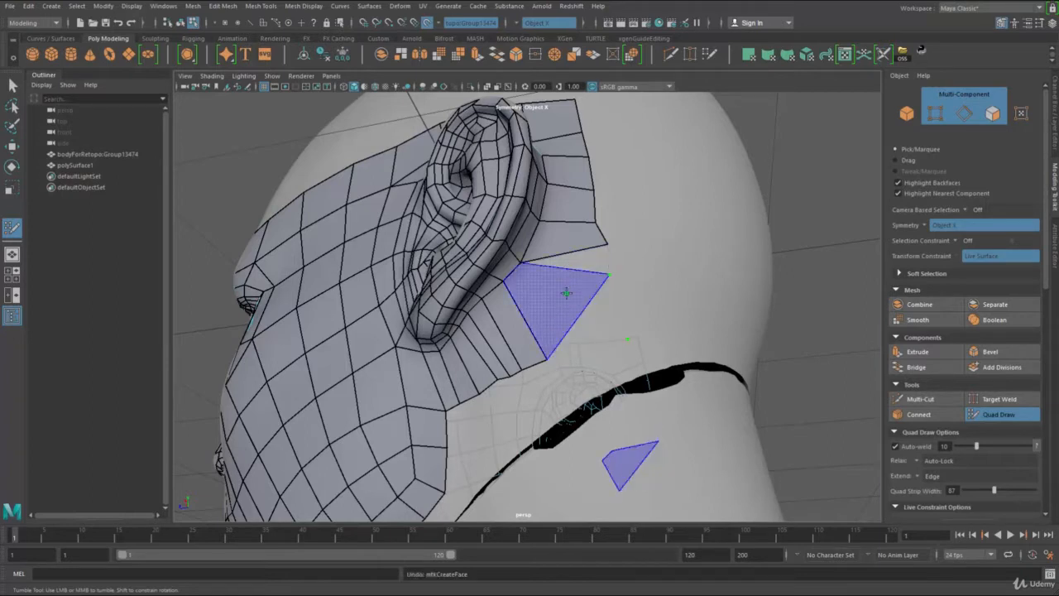
Step: Fill the quads that close the strip around the back of the ear and straighten its outer border
left_click(567, 290, "shift")
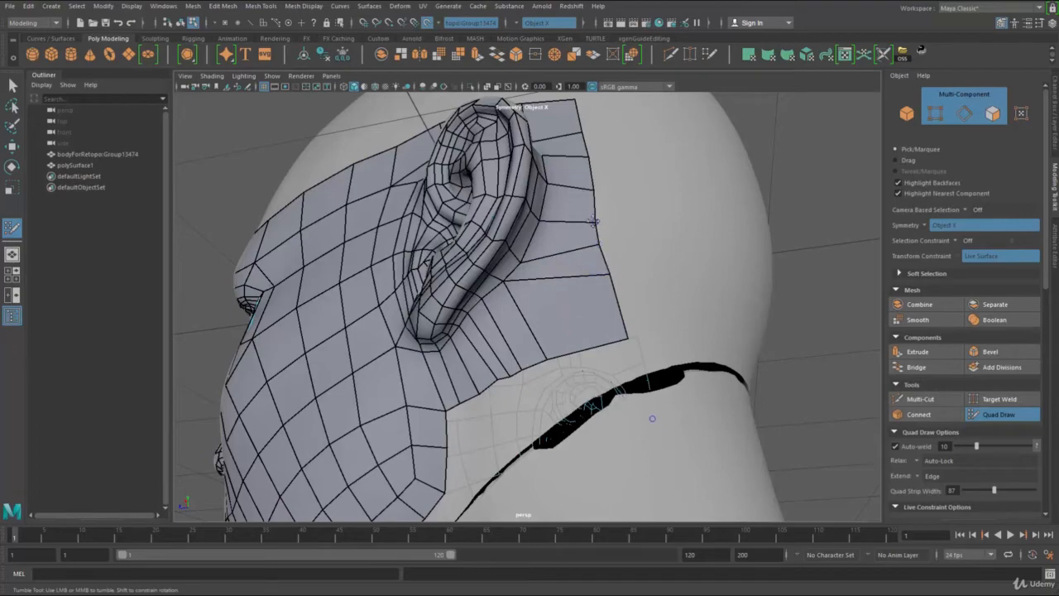
mouse_move(589, 249)
left_mouse_down("alt")
mouse_move(601, 254)
mouse_move(610, 232)
mouse_move(580, 213)
mouse_move(579, 367)
mouse_move(575, 326)
mouse_move(546, 334)
mouse_move(546, 317)
left_mouse_up("alt")
right_click_drag(573, 308, 609, 327, "alt")
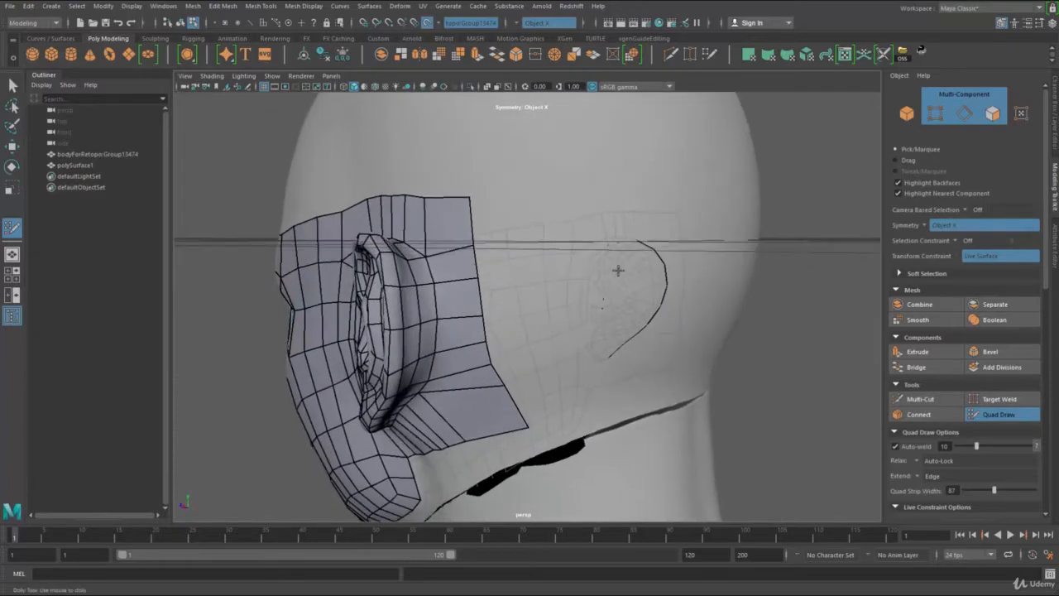
Step: Pull the two outer vertices of the corner quad behind the ear inward to make the quad smaller
left_click_drag(619, 271, 559, 248, "alt")
right_click_drag(558, 248, 494, 219, "alt")
left_click_drag(587, 294, 654, 277, "alt")
right_click_drag(530, 331, 591, 364, "alt")
middle_click_drag(571, 364, 568, 227, "alt")
left_click_drag(567, 226, 604, 224, "alt")
middle_click_drag(611, 222, 625, 271, "alt")
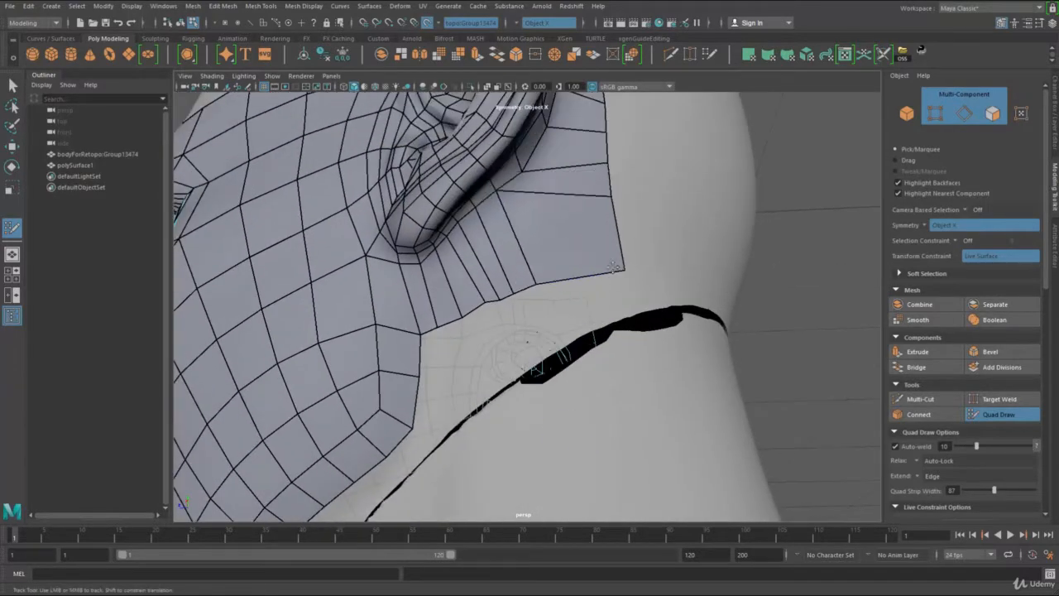
left_click_drag(627, 269, 598, 242)
left_click_drag(616, 197, 595, 191)
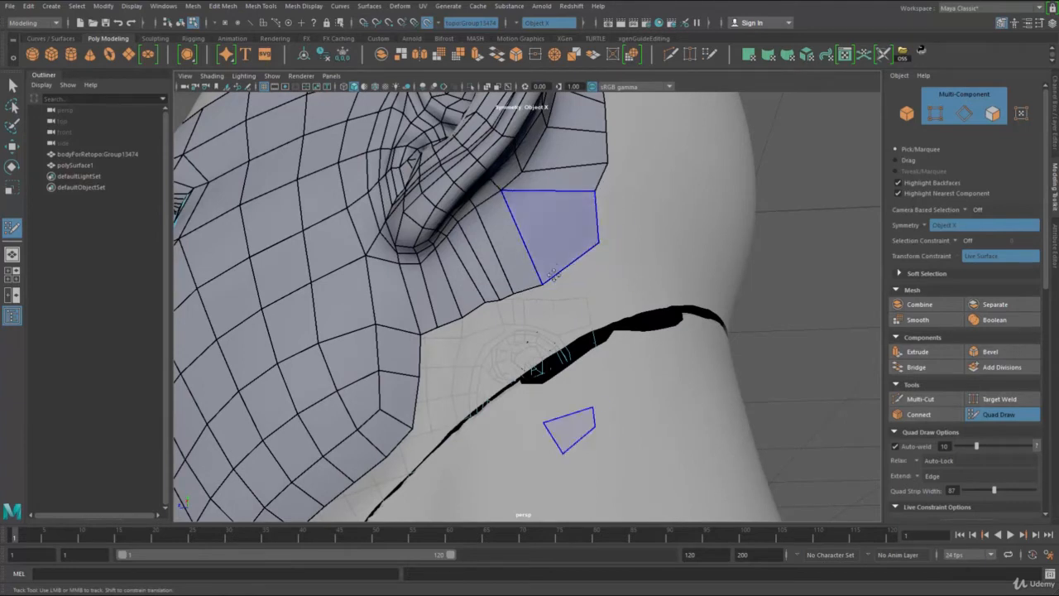
Step: Reposition the remaining vertices around the corner quad and along the ear's rear seam for evenly spaced quads
left_click_drag(542, 284, 542, 255)
left_click_drag(506, 188, 511, 190)
mouse_move(514, 292)
left_mouse_down()
mouse_move(520, 257)
mouse_move(495, 275)
left_mouse_up()
left_click_drag(522, 227, 533, 223)
left_click_drag(523, 171, 536, 155)
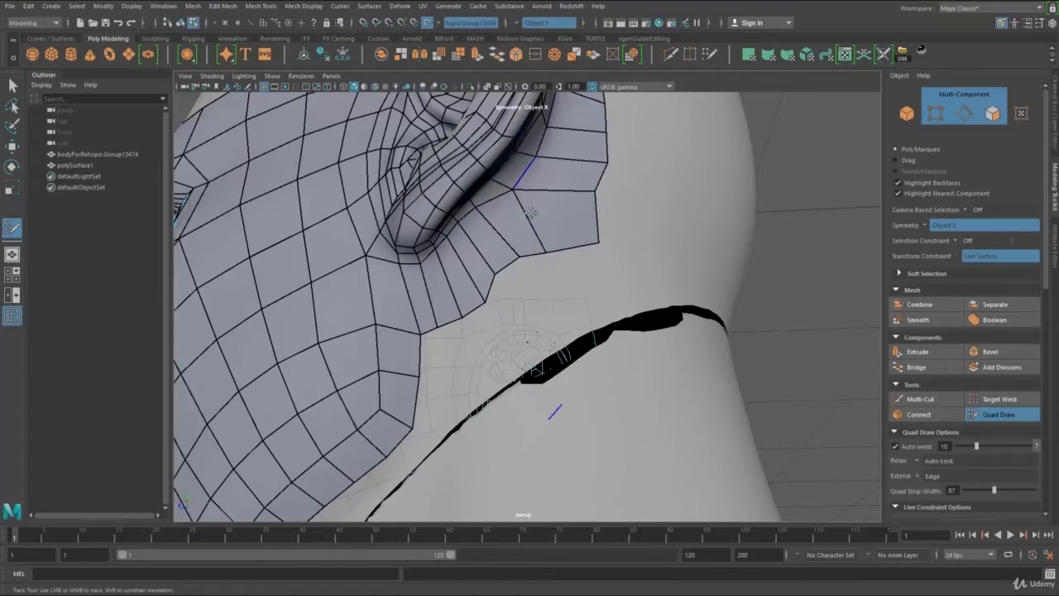
left_click_drag(531, 213, 600, 189)
mouse_move(598, 241)
left_mouse_down()
mouse_move(614, 228)
mouse_move(524, 228)
left_mouse_up()
mouse_move(531, 174)
left_mouse_down()
mouse_move(555, 303)
mouse_move(542, 336)
mouse_move(603, 332)
mouse_move(496, 364)
mouse_move(538, 315)
left_mouse_up()
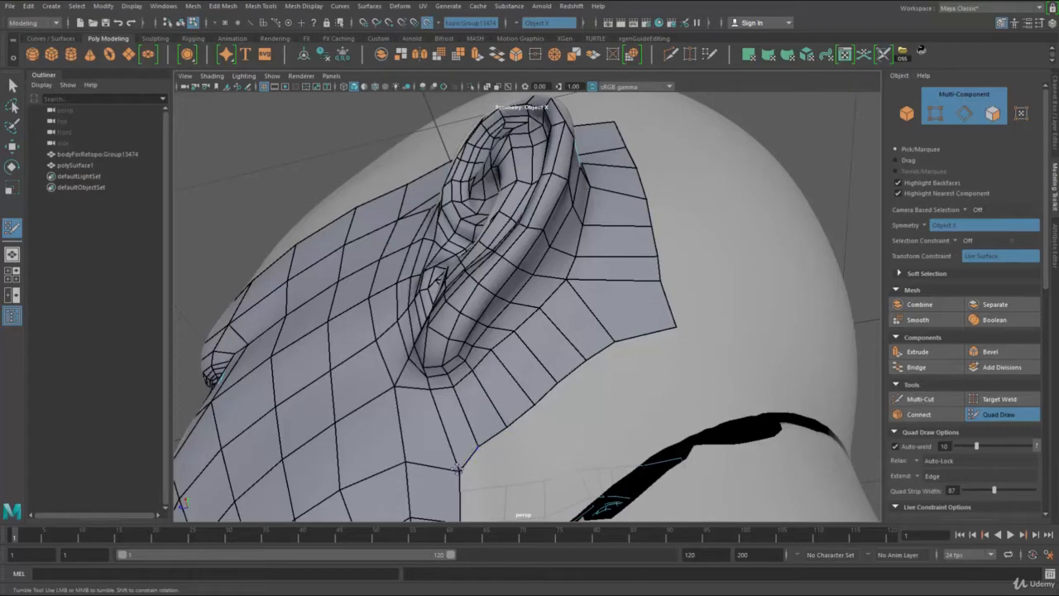
Step: Examine the topology of the retopologized face and ear from several angles
right_click_drag(488, 442, 405, 367, "alt")
left_click_drag(406, 368, 505, 356, "alt")
right_click_drag(504, 356, 436, 261, "alt")
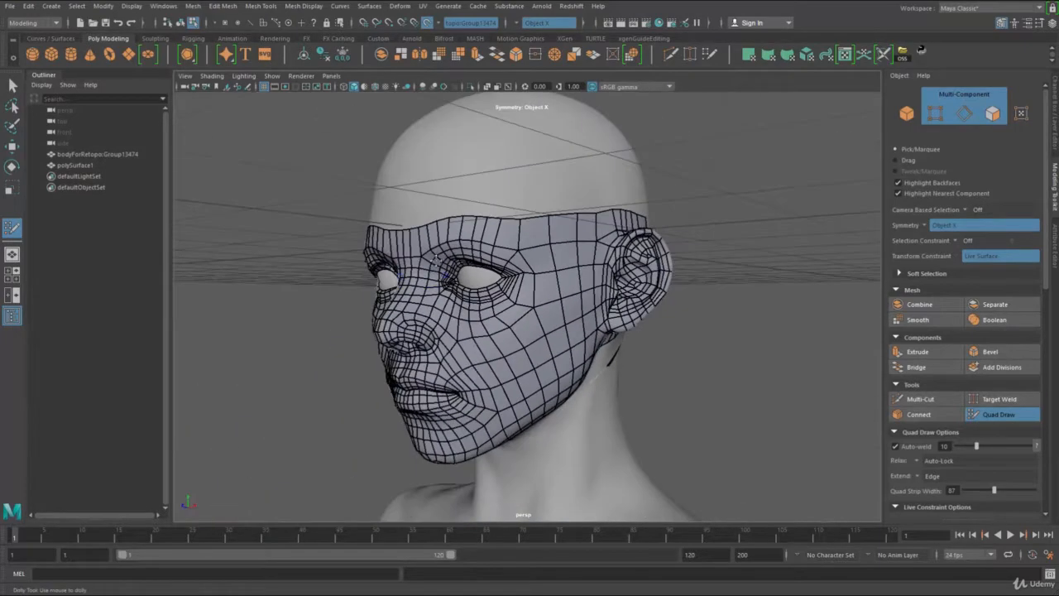
left_click_drag(483, 341, 467, 337, "alt")
right_click_drag(556, 398, 488, 397, "alt")
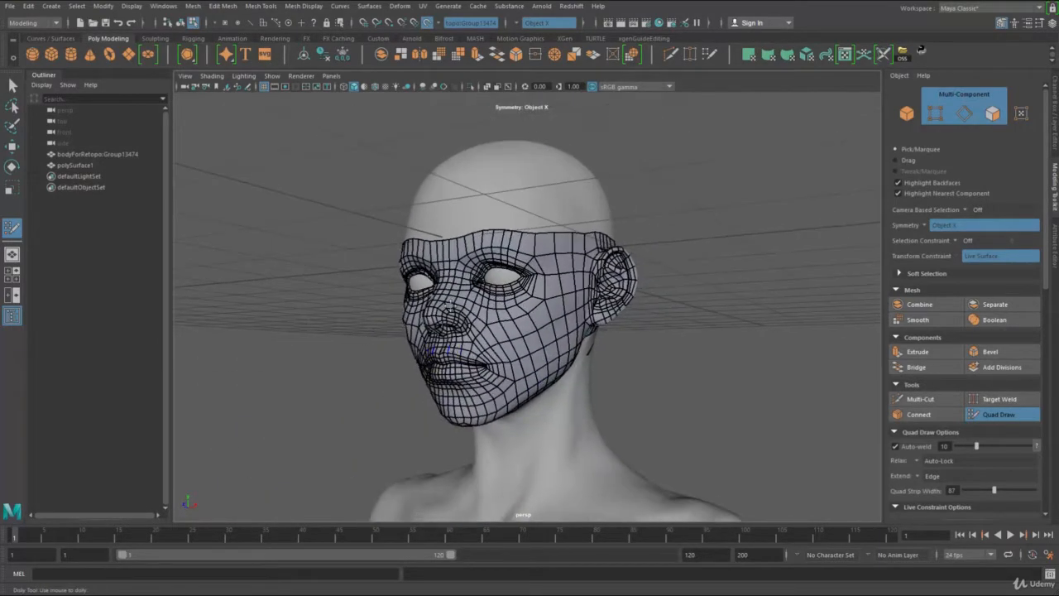
middle_click_drag(439, 422, 431, 215, "alt")
right_click_drag(587, 364, 525, 367, "alt")
middle_click_drag(524, 366, 521, 273, "alt")
right_click_drag(530, 364, 463, 384, "alt")
middle_click_drag(579, 438, 571, 323, "alt")
left_click_drag(621, 321, 560, 317, "alt")
middle_click_drag(560, 316, 559, 384, "alt")
right_click_drag(571, 384, 650, 384, "alt")
middle_click_drag(550, 182, 594, 497, "alt")
right_click_drag(455, 380, 526, 379, "alt")
left_click_drag(526, 380, 563, 372, "alt")
right_click_drag(389, 368, 227, 367, "alt")
middle_click_drag(477, 402, 487, 141, "alt")
middle_click_drag(533, 505, 534, 288, "alt")
left_click_drag(493, 255, 546, 280, "alt")
middle_click_drag(571, 124, 604, 331, "alt")
right_click_drag(609, 333, 690, 335, "alt")
middle_click_drag(550, 286, 553, 488, "alt")
right_click_drag(530, 285, 657, 285, "alt")
middle_click_drag(654, 389, 664, 350, "alt")
left_click_drag(699, 350, 604, 345, "alt")
middle_click_drag(546, 286, 828, 269, "alt")
right_click_drag(736, 286, 774, 288, "alt")
middle_click_drag(674, 484, 640, 317, "alt")
left_click_drag(641, 316, 621, 273, "alt")
middle_click_drag(579, 248, 591, 385, "alt")
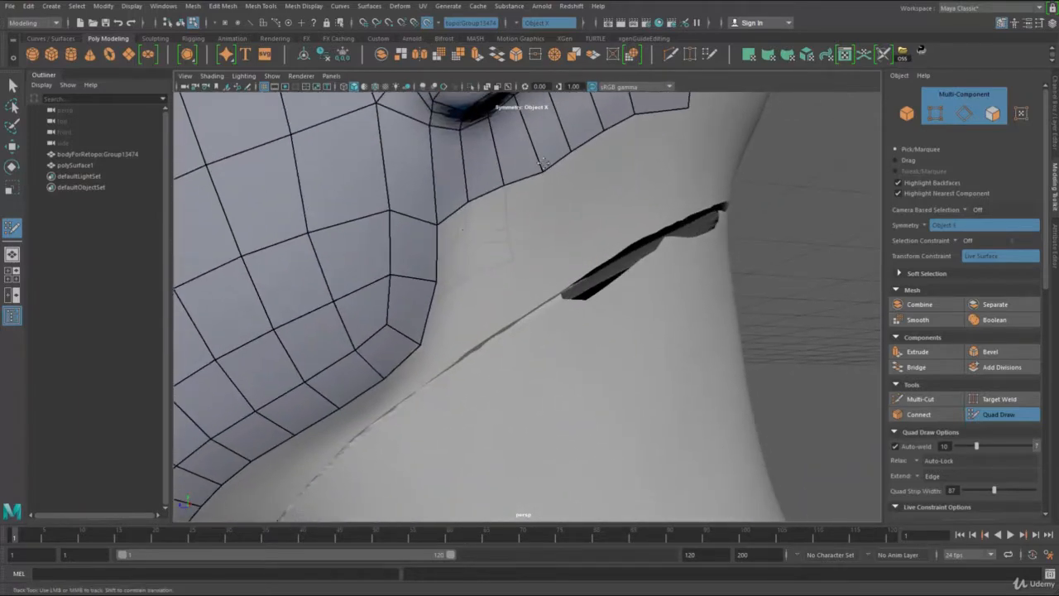
Step: Extend the border below the ear with two rows of quads, weld the front corner to the jaw, and even out the vertices
mouse_move(494, 202)
left_mouse_down()
mouse_move(513, 228)
mouse_move(513, 258)
mouse_move(457, 292)
mouse_move(489, 314)
mouse_move(459, 323)
left_mouse_up()
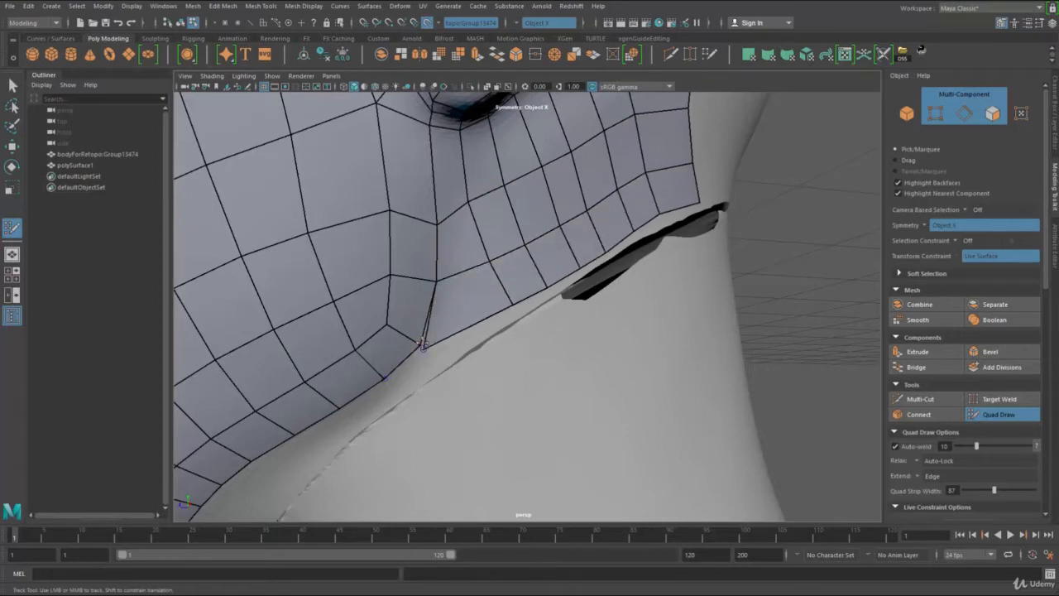
left_click_drag(502, 306, 485, 303)
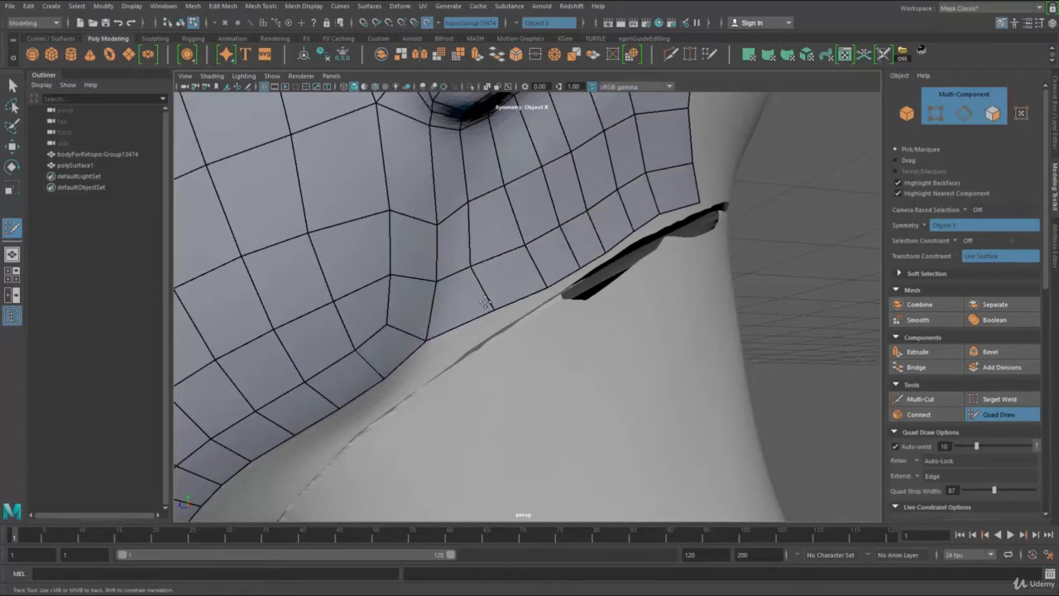
left_click_drag(499, 223, 570, 322, "alt")
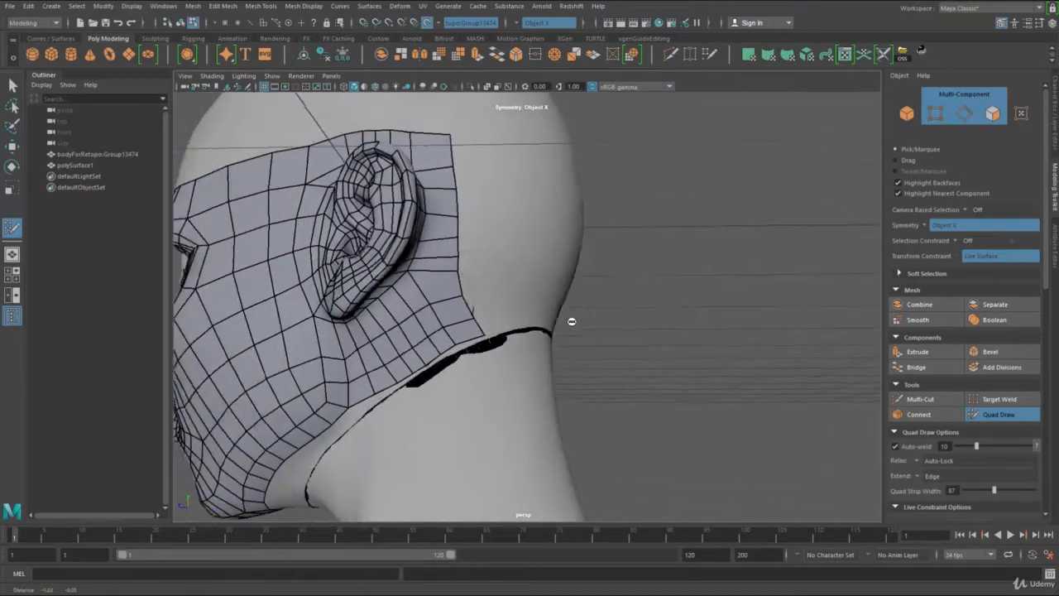
Step: Extend the border behind the ear with two wide strips of quads reaching around the back of the head
middle_click_drag(570, 322, 586, 336, "alt")
left_click_drag(489, 262, 449, 256, "alt")
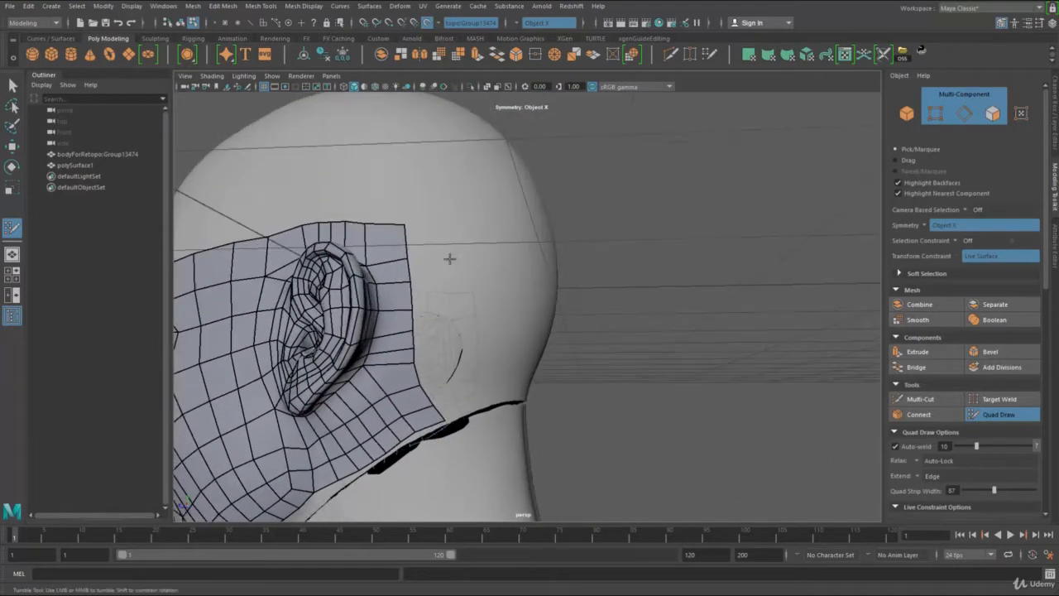
left_click_drag(419, 300, 463, 289)
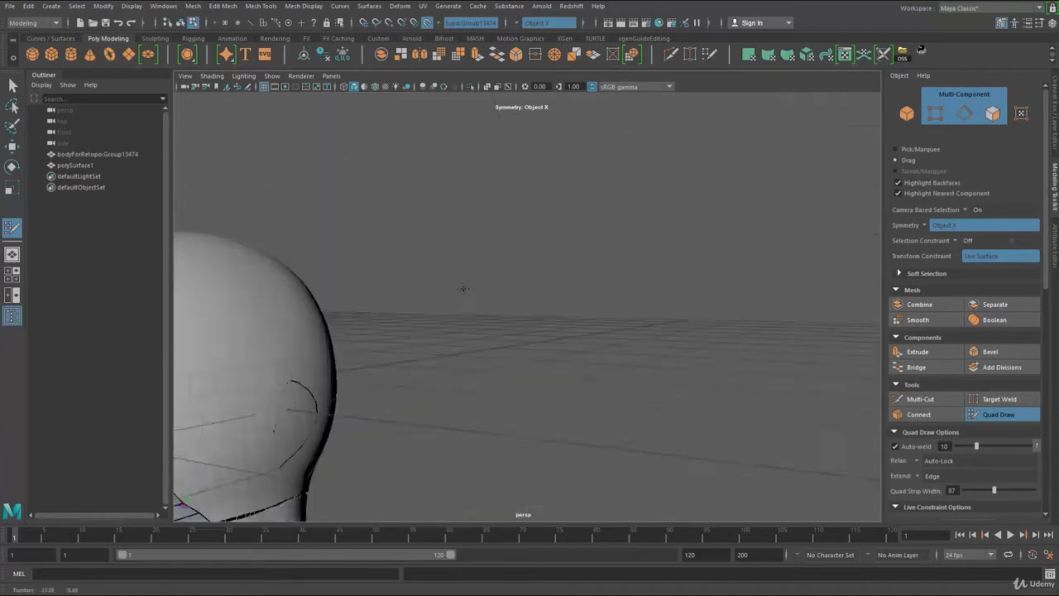
middle_click_drag(463, 288, 636, 250, "alt")
middle_click_drag(378, 351, 433, 339)
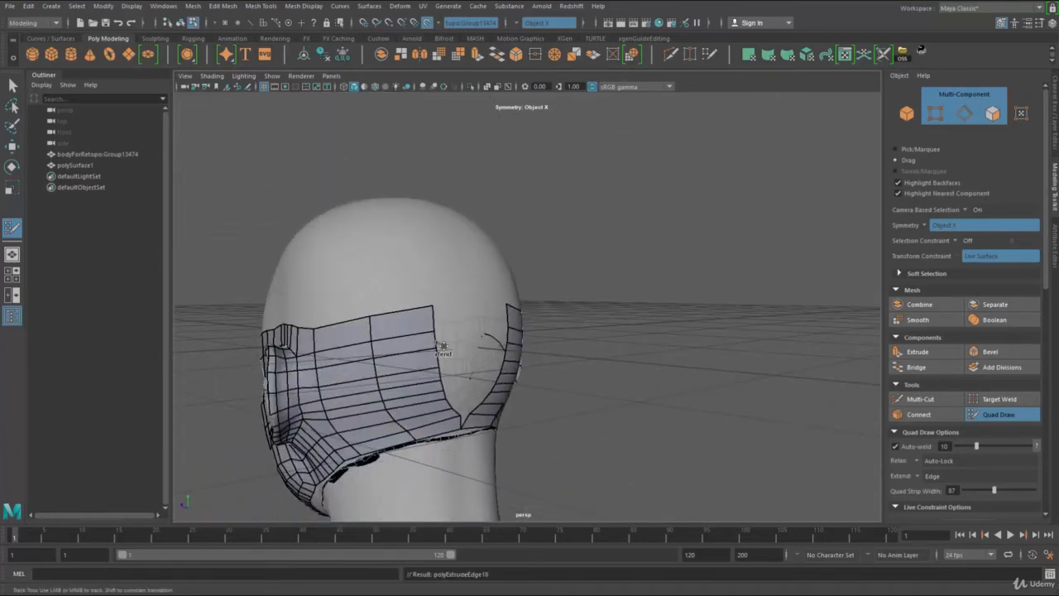
left_click_drag(488, 383, 438, 350, "alt")
middle_click_drag(438, 350, 539, 346, "alt")
right_click_drag(540, 346, 604, 438, "alt")
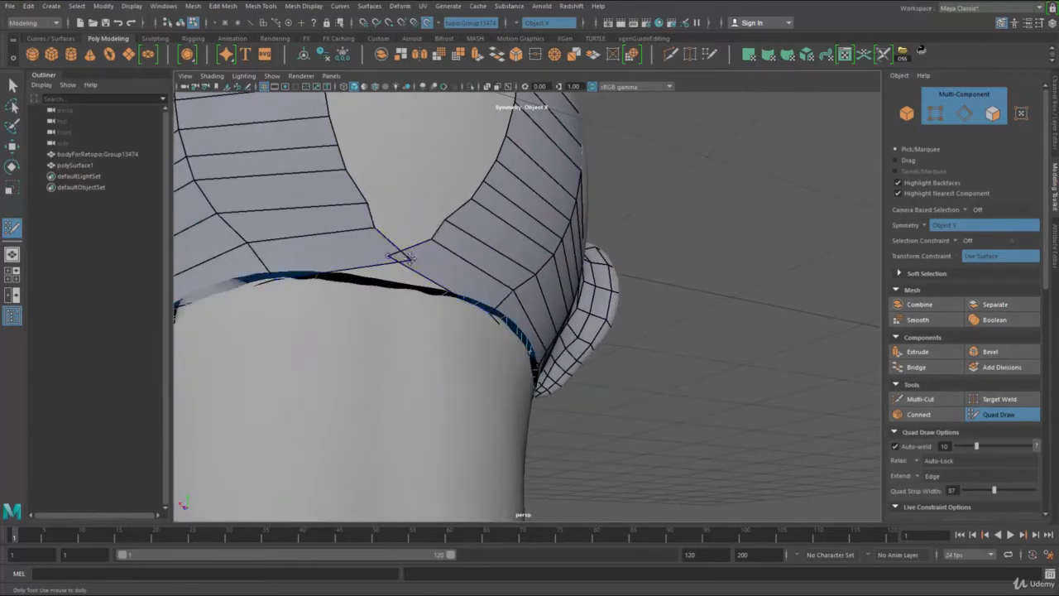
Step: Weld the border vertices of both mirrored halves together along the back-of-head centre line, from the neck upward
middle_click_drag(400, 258, 419, 348, "alt")
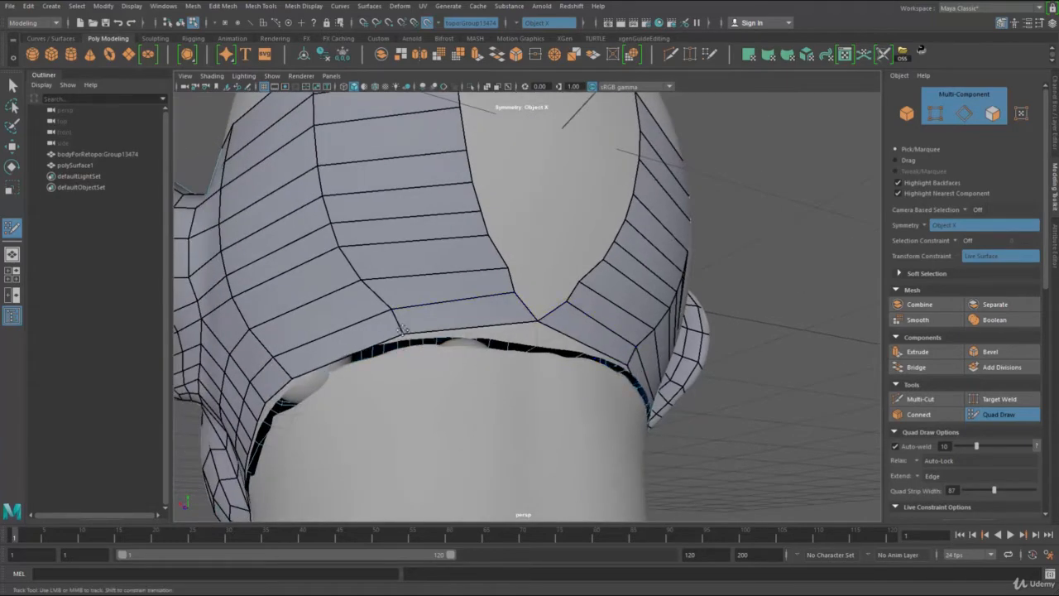
left_click_drag(452, 364, 483, 420, "alt")
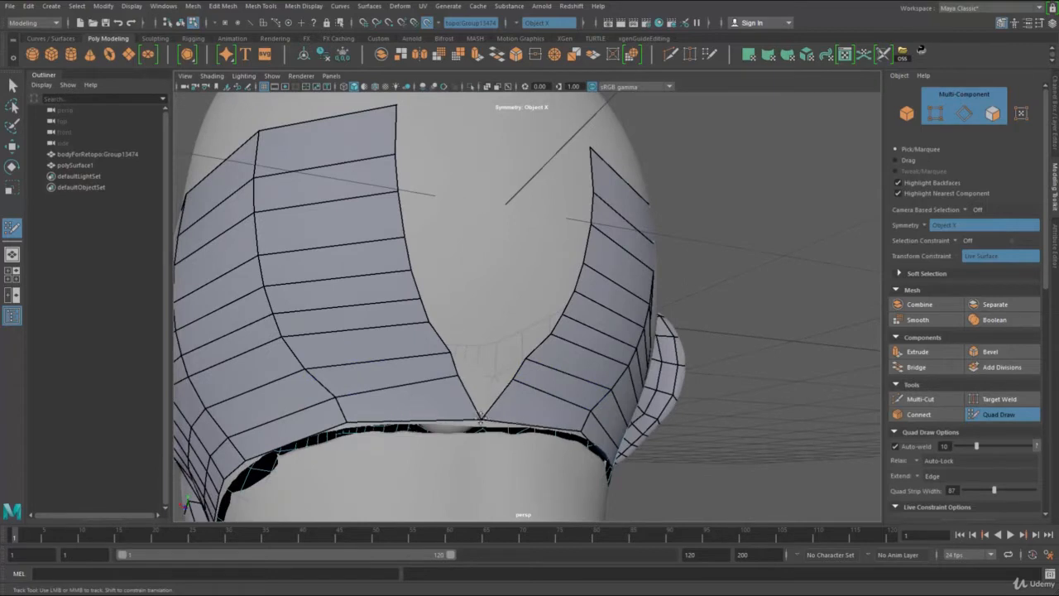
left_click_drag(514, 379, 492, 353)
left_click_drag(553, 334, 496, 317)
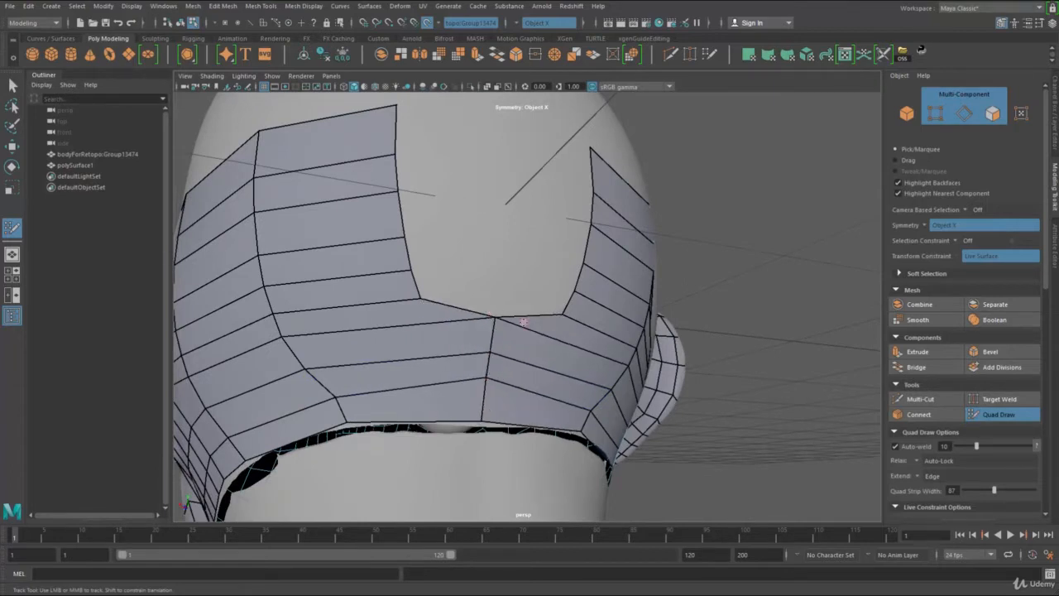
left_click_drag(565, 300, 508, 226)
left_click_drag(591, 179, 504, 166)
left_click_drag(521, 205, 511, 205)
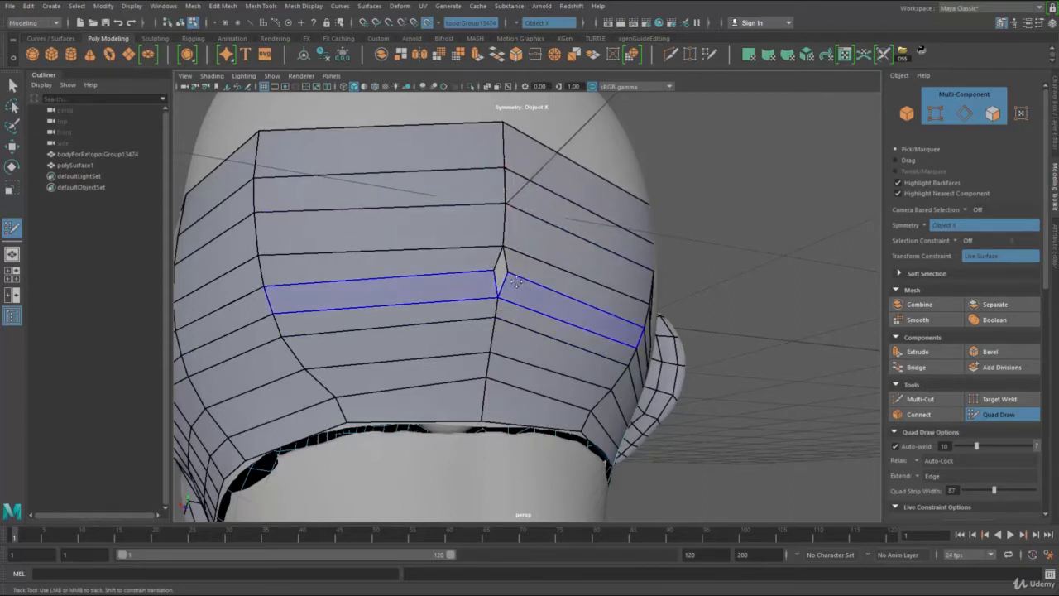
left_click_drag(512, 276, 504, 276)
Step: Insert vertical edge loops through the wide quad strips between the ear and the back of the head
right_click_drag(507, 278, 453, 299, "alt")
left_click_drag(453, 299, 514, 269, "alt")
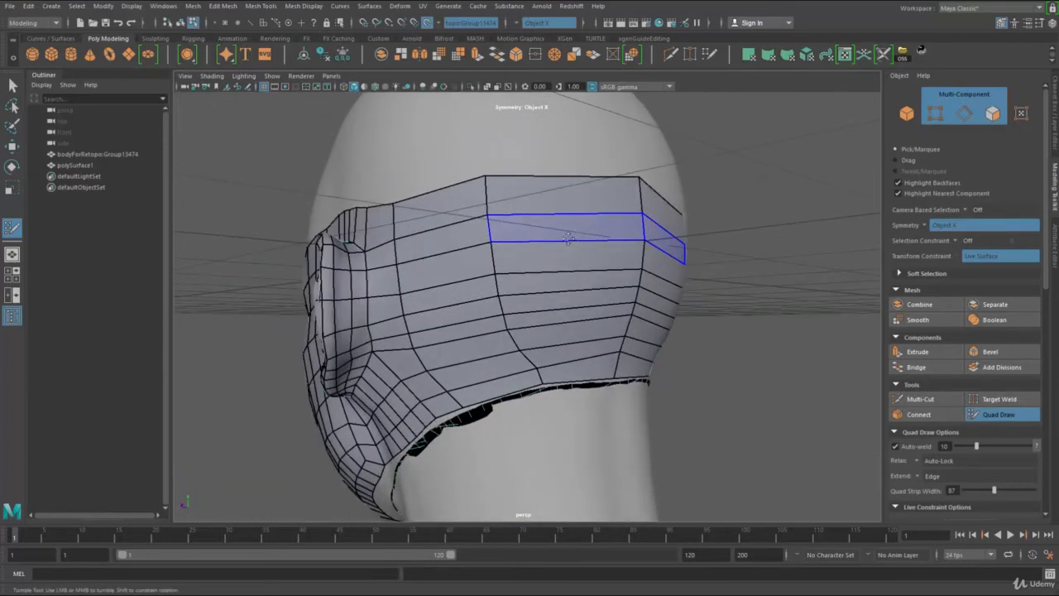
middle_click(514, 269, "ctrl")
middle_click(445, 287, "ctrl")
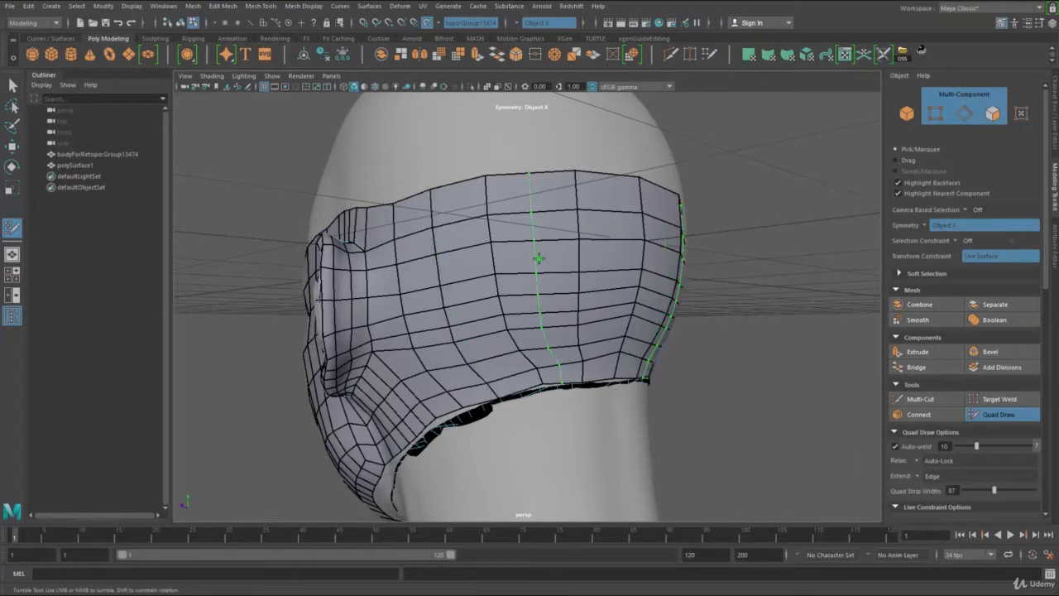
Step: Replace the uneven vertical loops nearest the back-of-head centre with two evenly spaced edge loops
left_click(584, 253, "ctrl+shift")
key("ctrl+z")
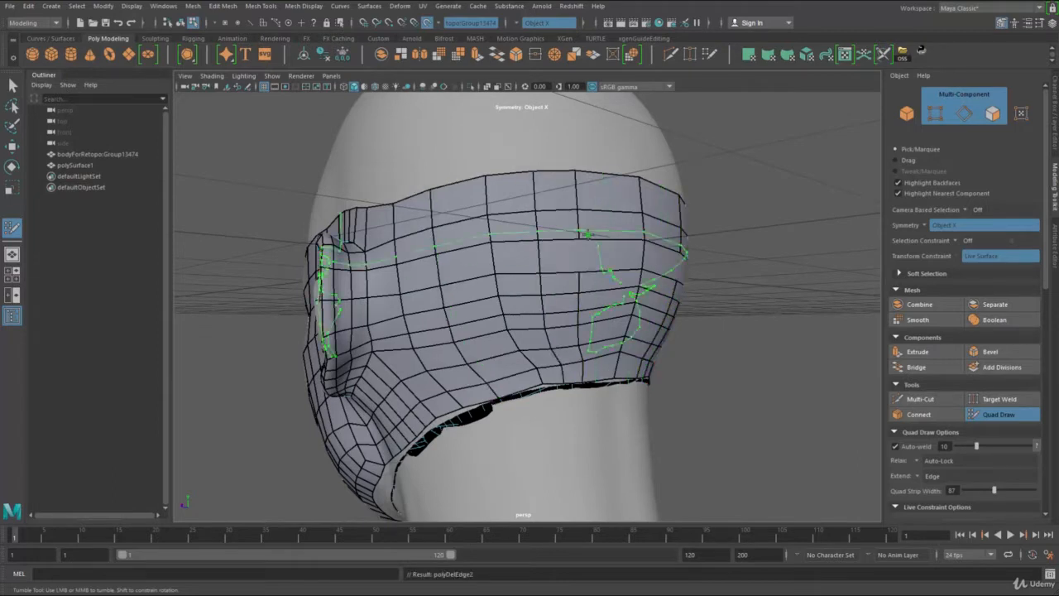
left_click(589, 234, "ctrl+shift")
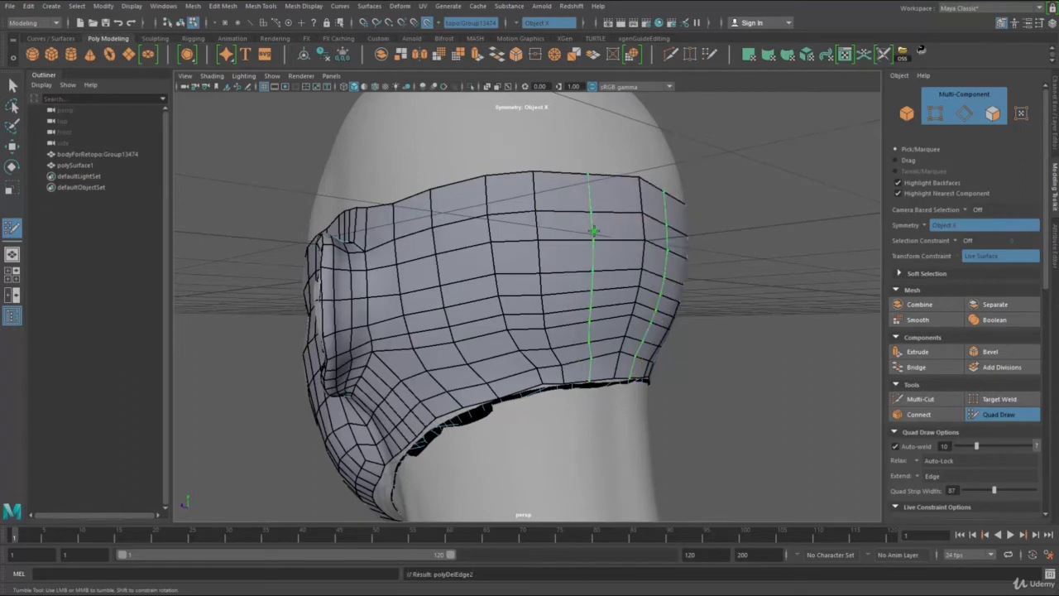
left_click(564, 244, "ctrl")
left_click(540, 238, "ctrl+shift")
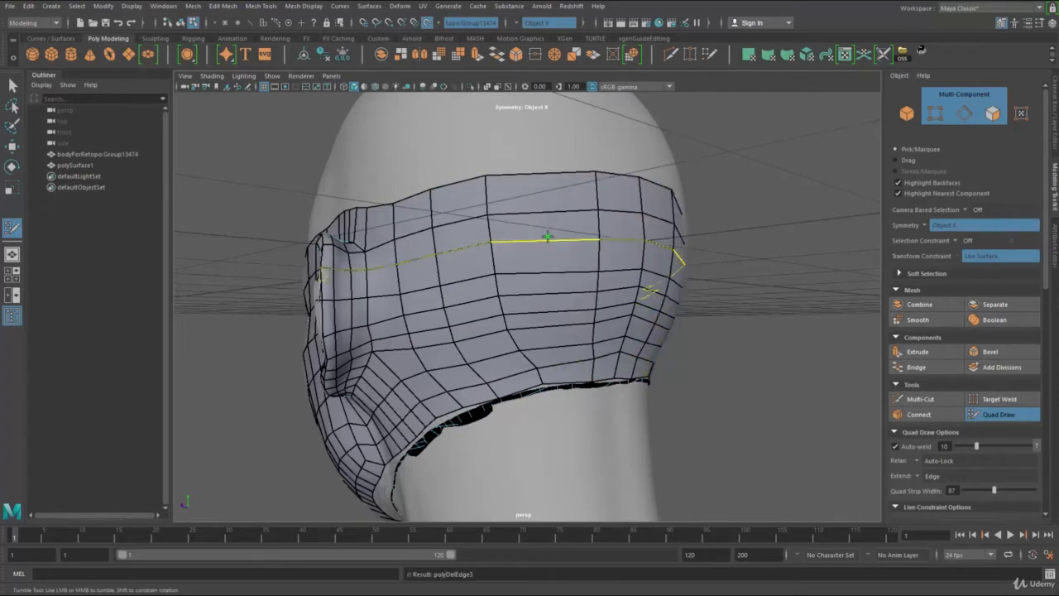
left_click(549, 238, "ctrl")
Step: Adjust the vertices behind the ear and along the lower border so the new quads are evenly spaced
mouse_move(496, 258)
left_mouse_down("shift")
mouse_move(504, 251)
mouse_move(451, 306)
mouse_move(456, 354)
mouse_move(588, 323)
mouse_move(506, 222)
mouse_move(636, 293)
mouse_move(635, 339)
mouse_move(419, 213)
mouse_move(458, 250)
left_mouse_up("shift")
middle_click_drag(511, 378, 534, 324, "alt")
right_click_drag(534, 323, 552, 332, "alt")
left_click_drag(552, 332, 645, 268, "alt")
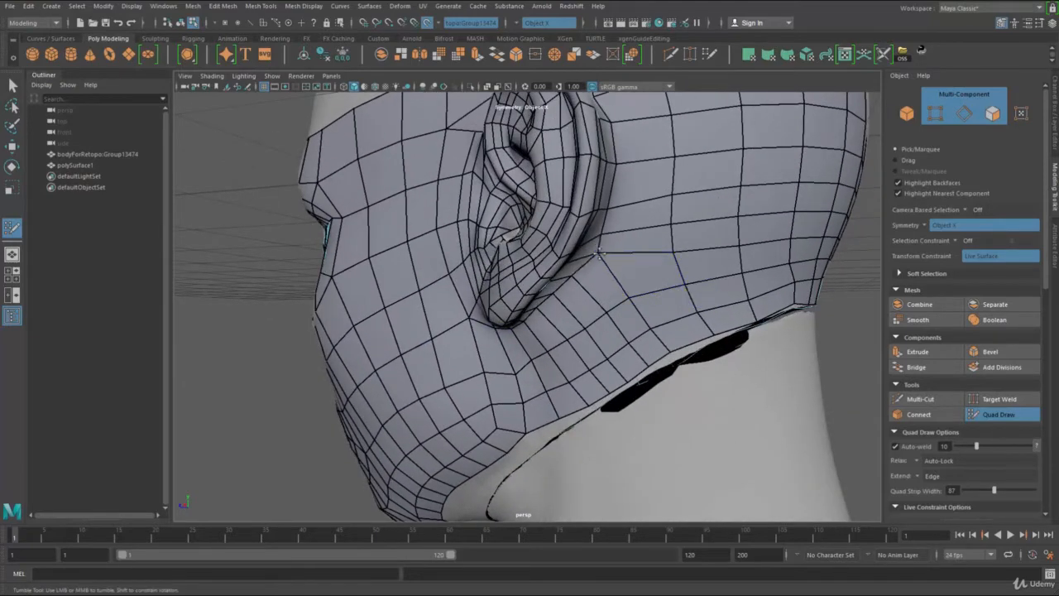
right_click_drag(714, 316, 689, 322, "alt")
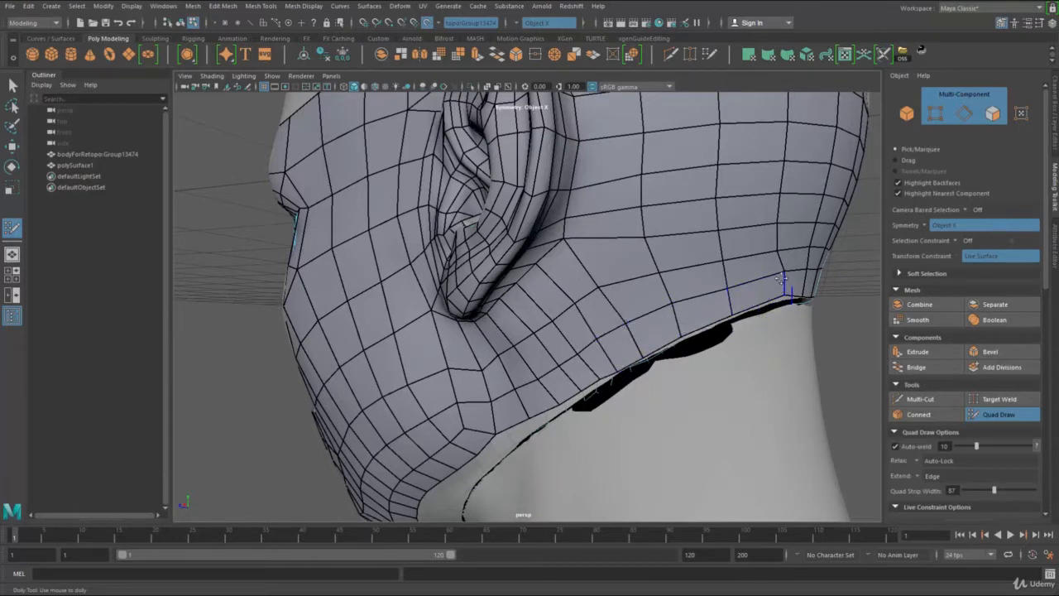
right_click_drag(751, 251, 702, 240, "alt")
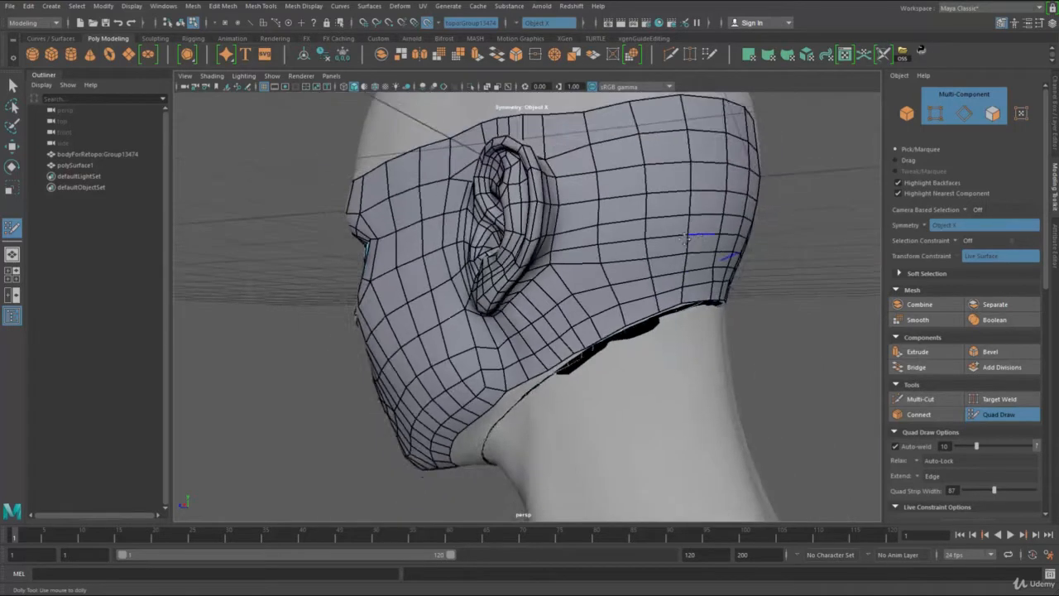
left_click_drag(702, 240, 658, 262, "alt")
Step: Relax the quads between the ear and the back of the head to smooth the edge flow
mouse_move(621, 291)
left_mouse_down("shift")
mouse_move(586, 200)
mouse_move(598, 289)
left_mouse_up("shift")
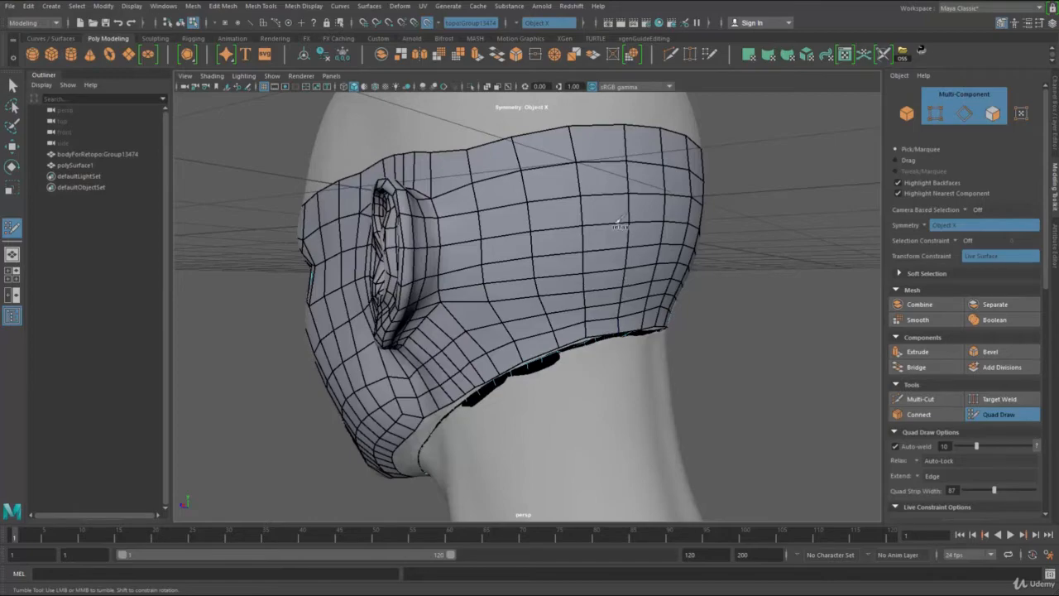
left_click_drag(552, 248, 638, 259, "alt")
right_click_drag(639, 258, 579, 265, "alt")
left_click_drag(579, 265, 542, 273, "alt")
right_click_drag(542, 273, 579, 315, "alt")
left_click_drag(579, 316, 556, 303, "alt")
right_click_drag(556, 303, 520, 289, "alt")
left_click_drag(520, 289, 532, 278, "alt")
right_click_drag(532, 278, 555, 295, "alt")
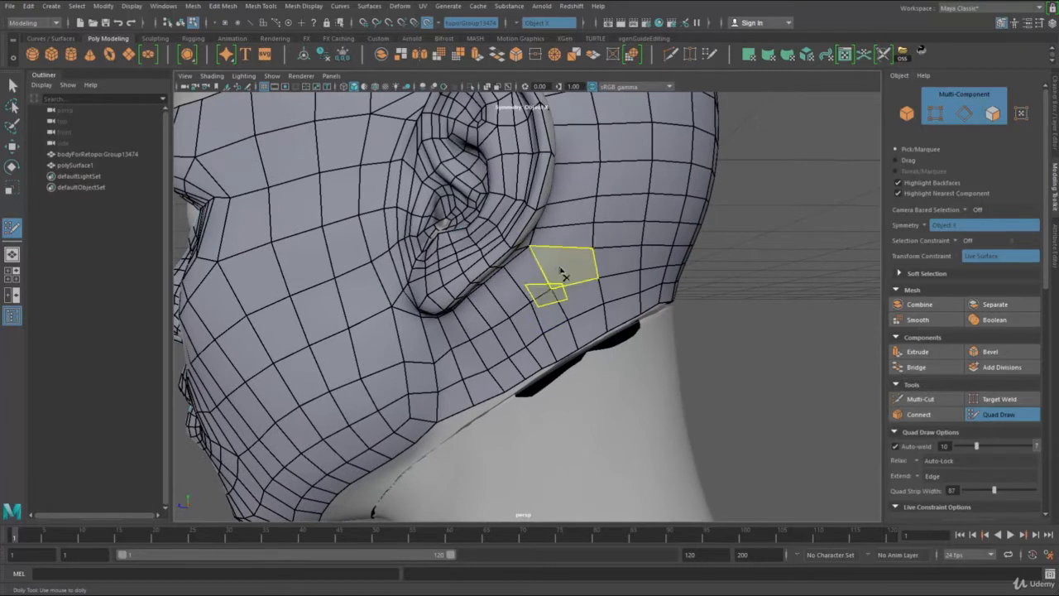
Step: Delete the uneven faces below and behind the ear, remove the extra horizontal edge, and refill the gap with larger quads
left_click(561, 276, "ctrl+shift")
mouse_move(582, 301)
left_mouse_down("ctrl+shift")
mouse_move(571, 315)
mouse_move(589, 272)
mouse_move(579, 259)
left_mouse_up("ctrl+shift")
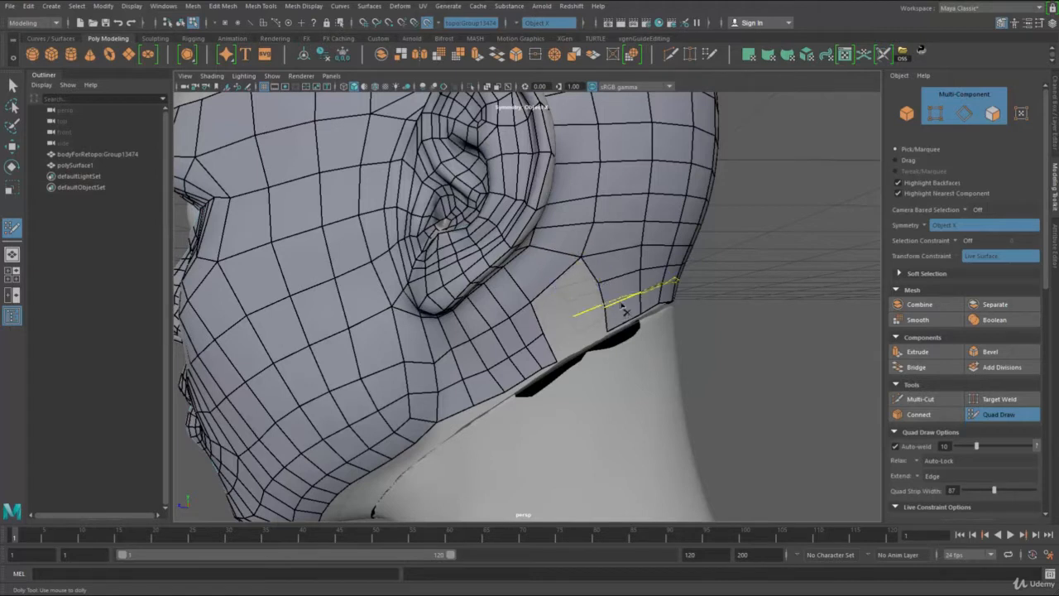
left_click_drag(625, 310, 605, 281, "ctrl+shift")
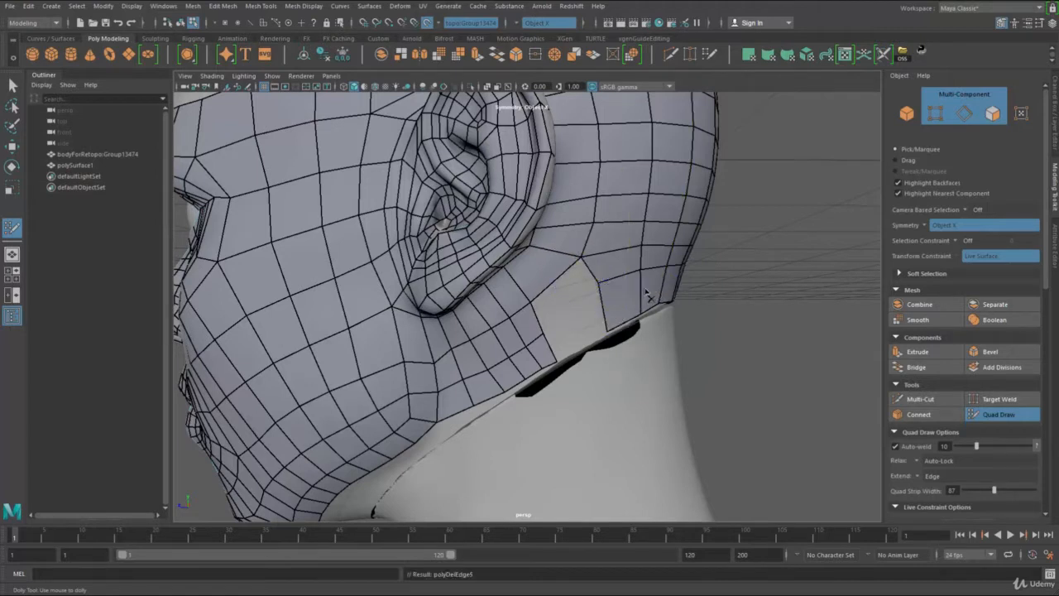
left_click(568, 302)
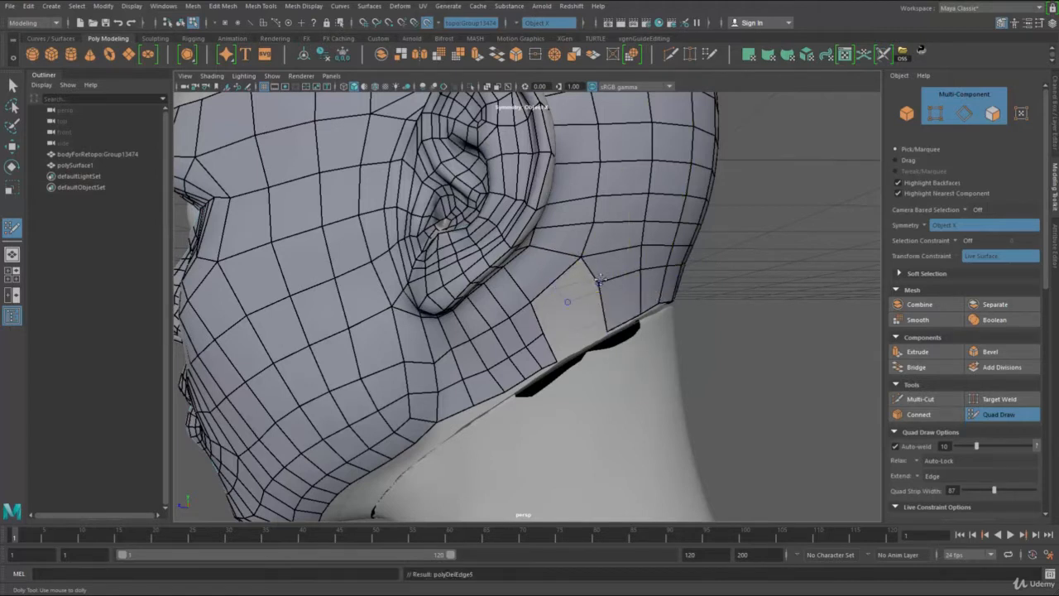
left_click(570, 307, "shift")
left_click(570, 325, "shift")
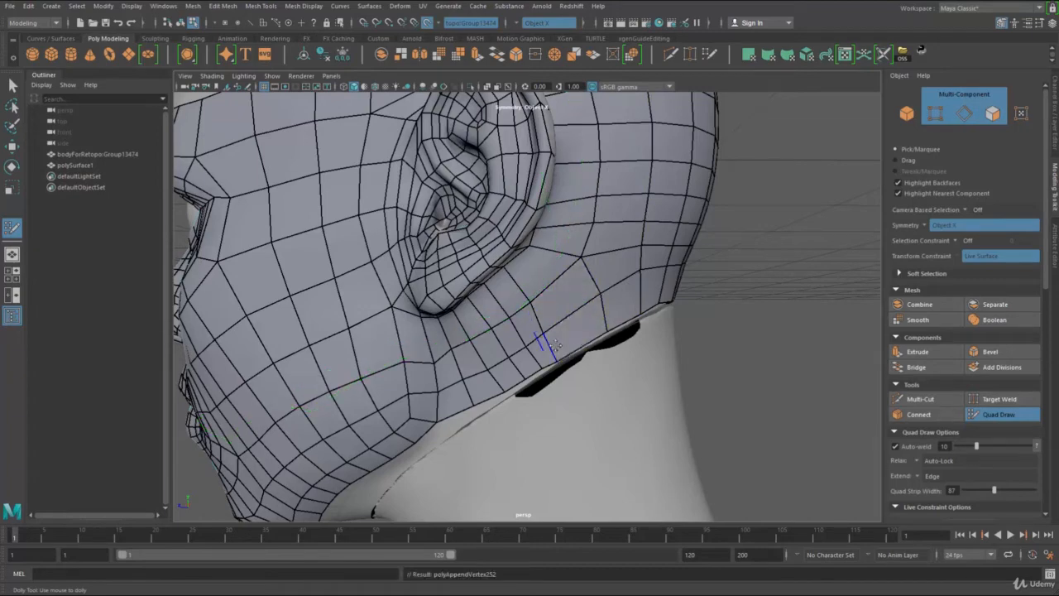
left_click_drag(555, 346, 570, 332)
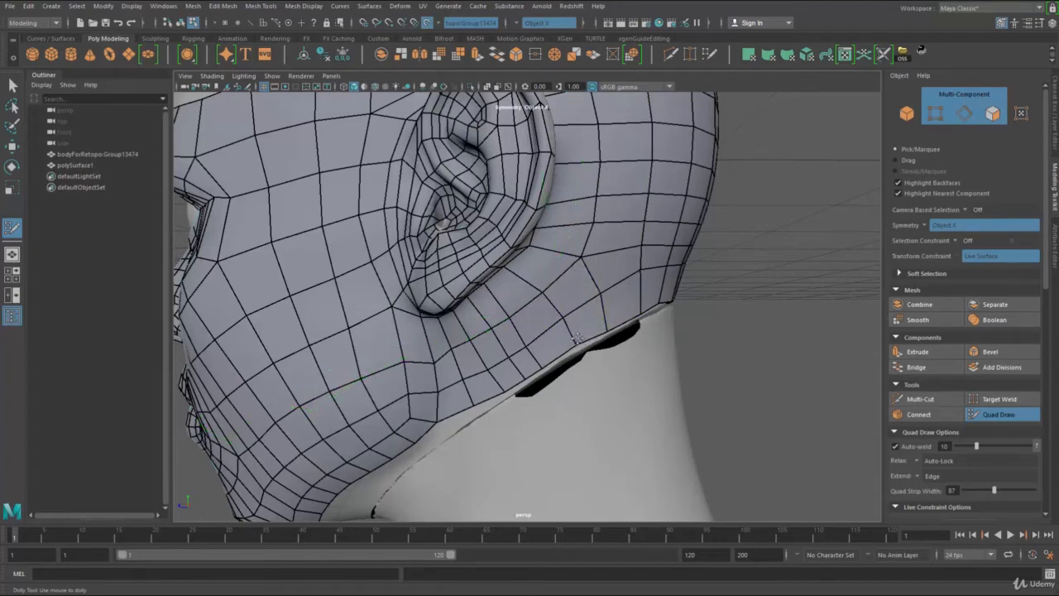
Step: Delete the next faces along the nape border, remove the remaining horizontal edge row, and refill the gap with taller quads
left_click(613, 275, "shift")
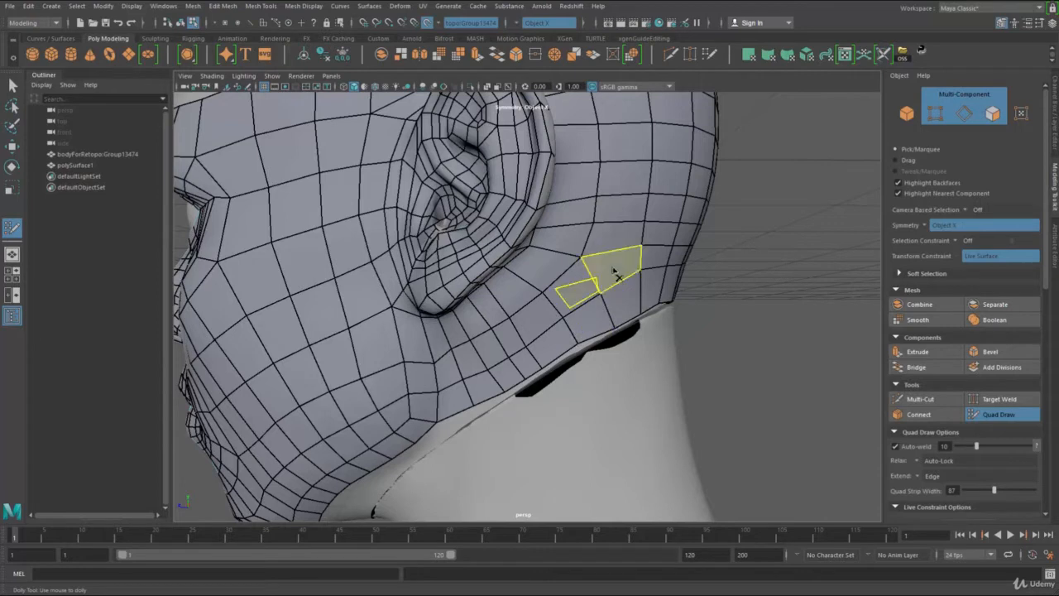
left_click(629, 296, "ctrl+shift")
left_click(653, 286, "ctrl+shift")
left_click(652, 257, "ctrl+shift")
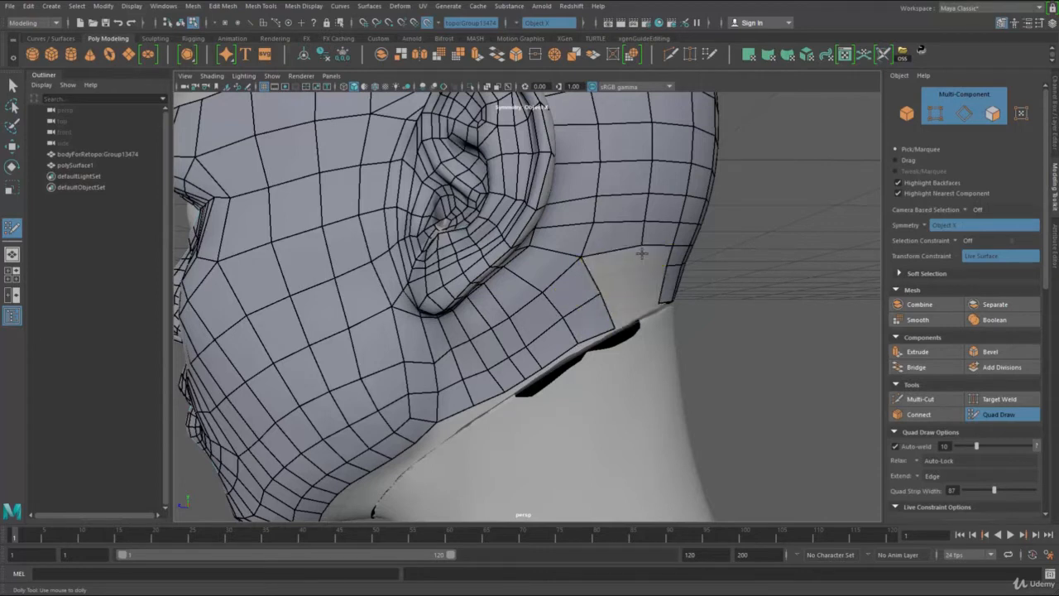
mouse_move(641, 248)
left_mouse_down()
mouse_move(602, 292)
mouse_move(613, 276)
mouse_move(530, 307)
left_mouse_up()
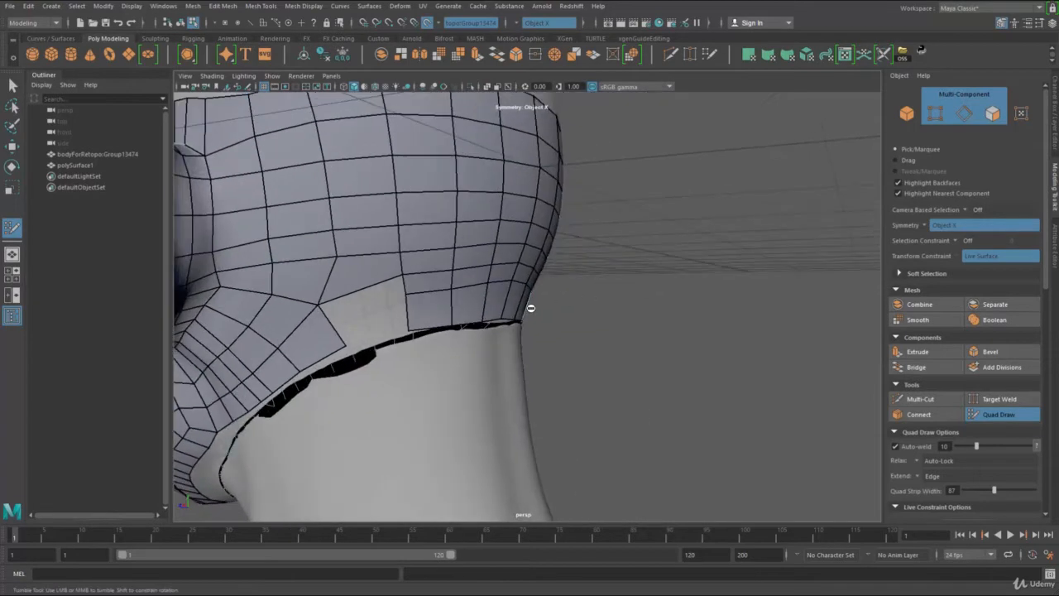
left_click(442, 300, "ctrl+shift")
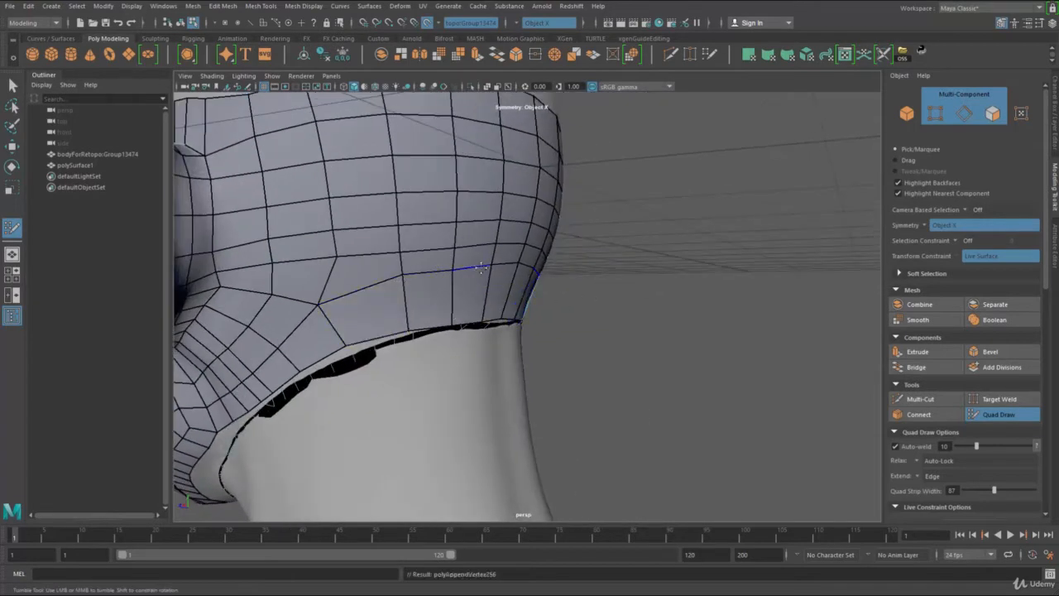
Step: Relax and reposition the quads below the earlobe and along the neck border
mouse_move(518, 306)
left_mouse_down("alt")
mouse_move(523, 275)
mouse_move(559, 319)
left_mouse_up("alt")
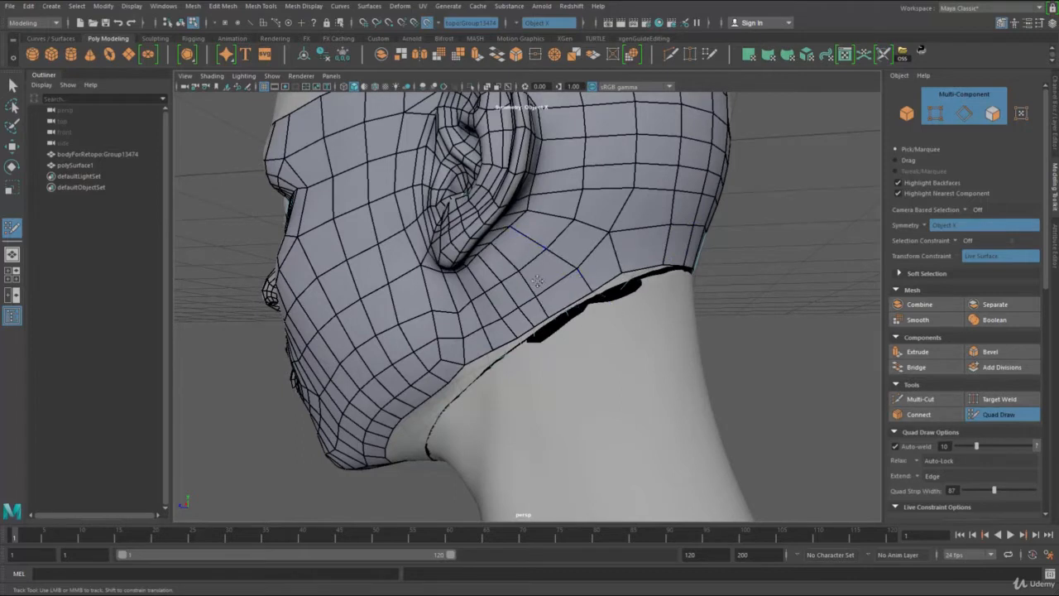
middle_click_drag(543, 293, 585, 278, "alt")
right_click_drag(585, 278, 591, 343, "alt")
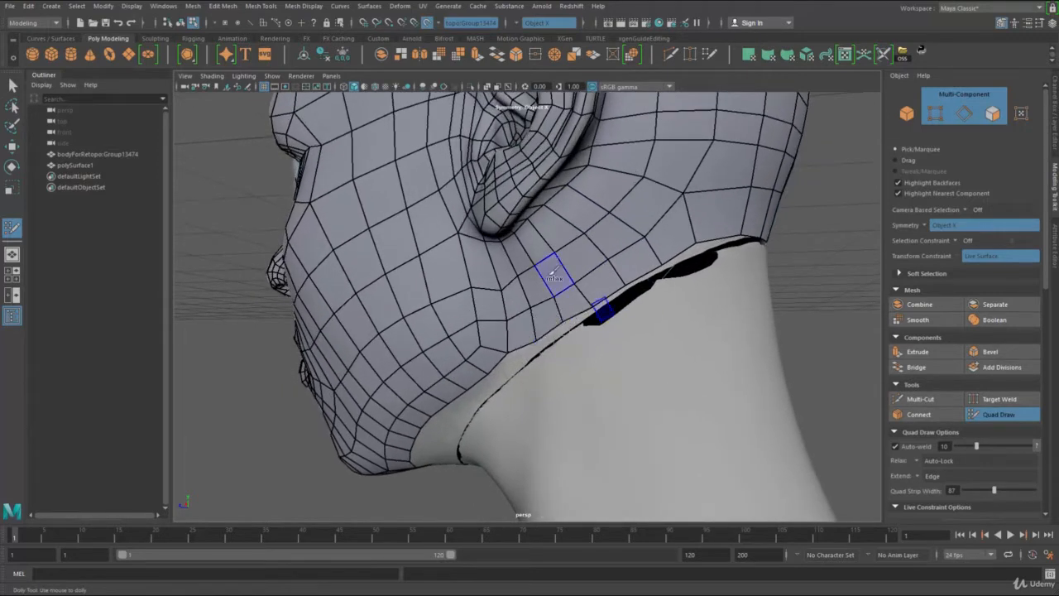
left_click_drag(551, 275, 502, 298, "shift")
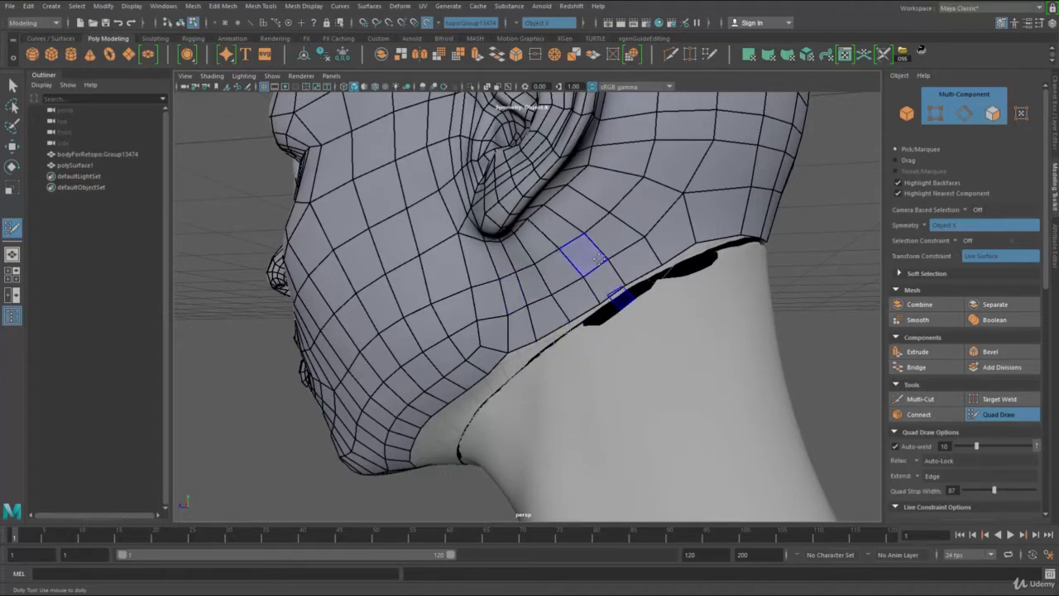
left_click_drag(598, 259, 560, 287, "alt")
middle_click_drag(560, 288, 547, 293, "alt")
Step: Delete the surplus edge running from the earlobe to the neck border and shift the neighbouring vertices into the freed space
scroll(559, 310, "up", 3)
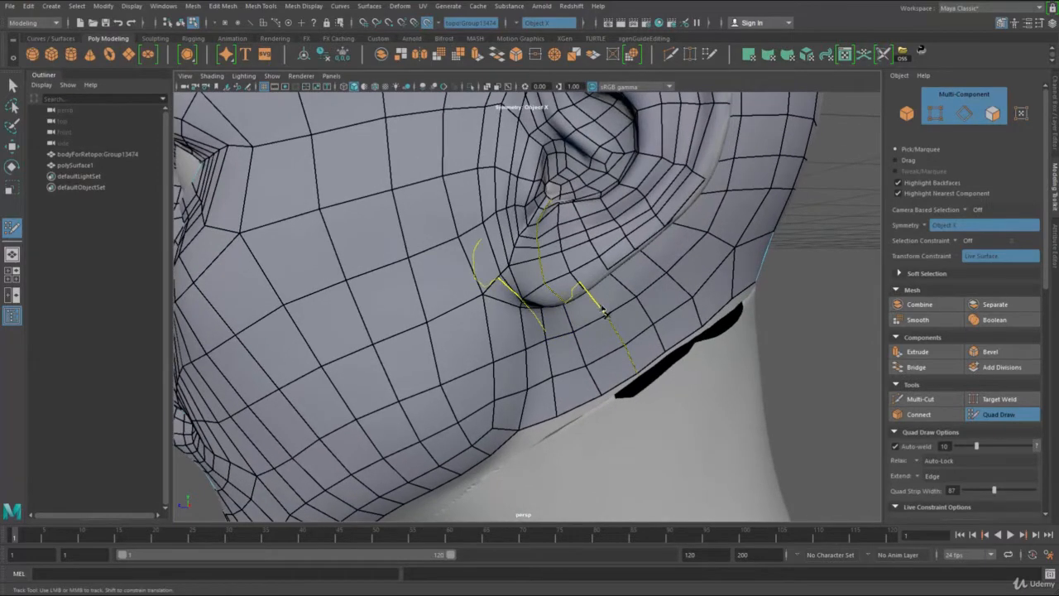
left_click(604, 311, "ctrl+shift")
left_click_drag(588, 311, 571, 211, "alt")
middle_click_drag(571, 211, 574, 367, "alt")
left_click_drag(631, 239, 605, 249)
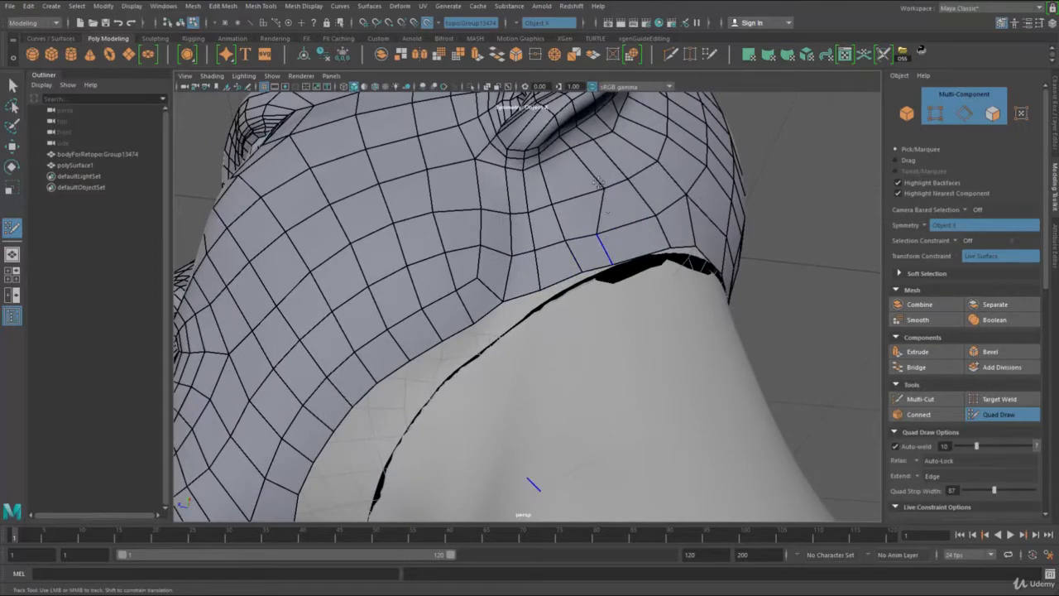
Step: Even out the quads between the earlobe and the neck border by moving their vertices
left_click_drag(568, 158, 576, 258, "alt")
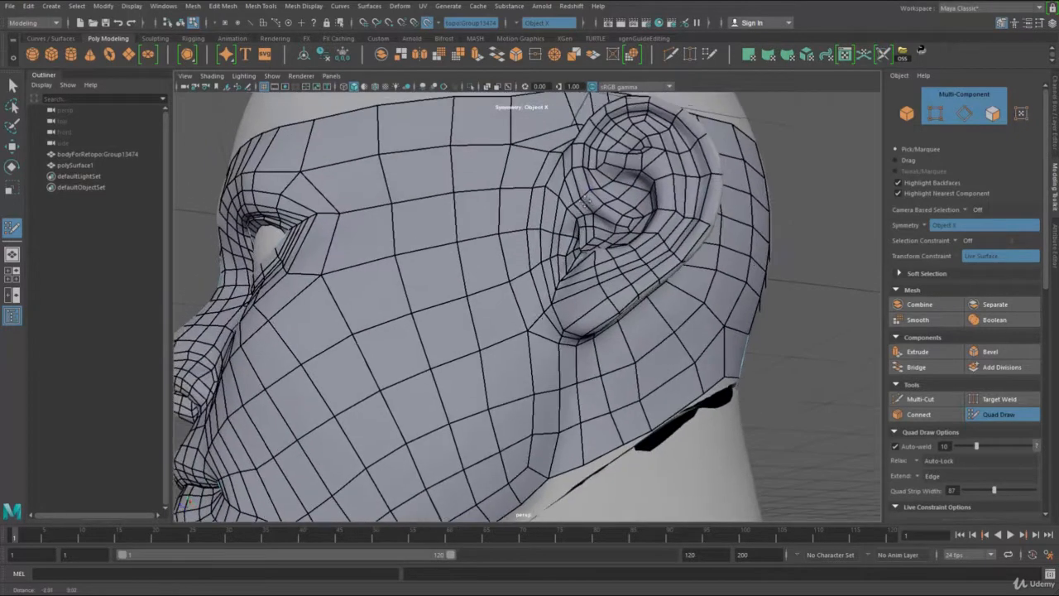
right_click_drag(576, 258, 662, 302, "alt")
mouse_move(660, 295)
left_mouse_down("shift")
mouse_move(648, 276)
mouse_move(591, 312)
mouse_move(583, 302)
mouse_move(604, 310)
mouse_move(637, 294)
mouse_move(656, 318)
mouse_move(645, 297)
left_mouse_up("shift")
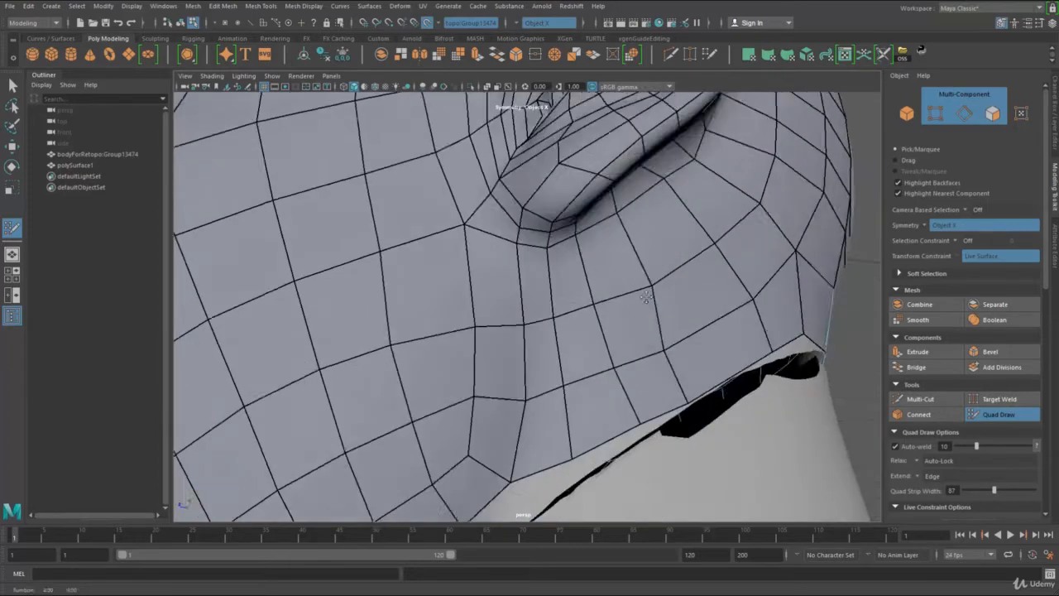
middle_click_drag(646, 298, 618, 329, "alt")
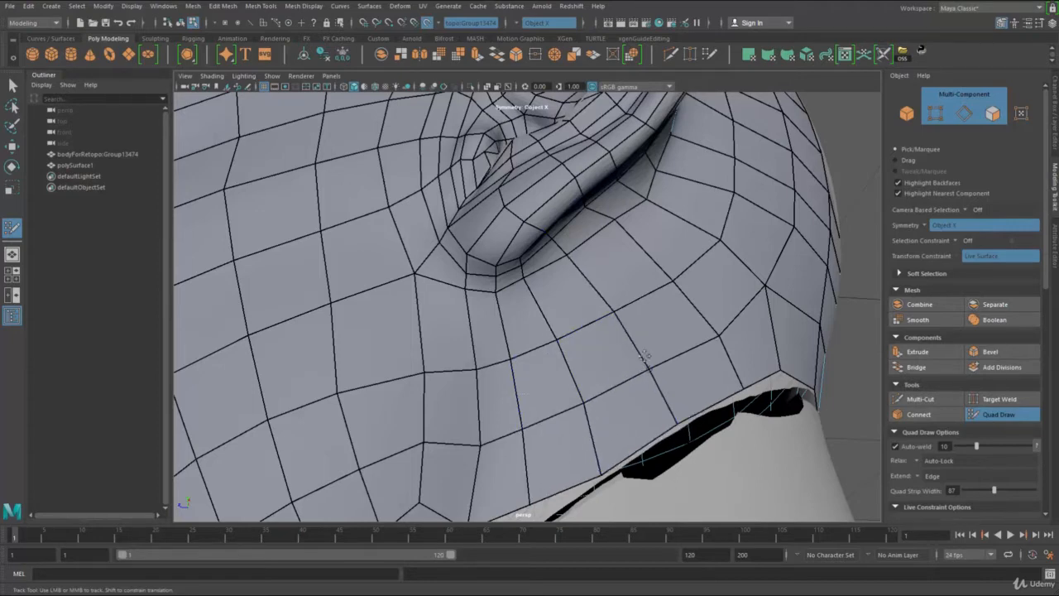
Step: Examine the quad flow around the earlobe, inside the ear and along the neck border from several angles
left_click_drag(616, 335, 654, 364, "alt")
right_click_drag(653, 364, 645, 338, "alt")
left_click_drag(600, 338, 616, 356, "alt")
middle_click_drag(617, 356, 607, 334, "alt")
right_click_drag(606, 333, 625, 353, "alt")
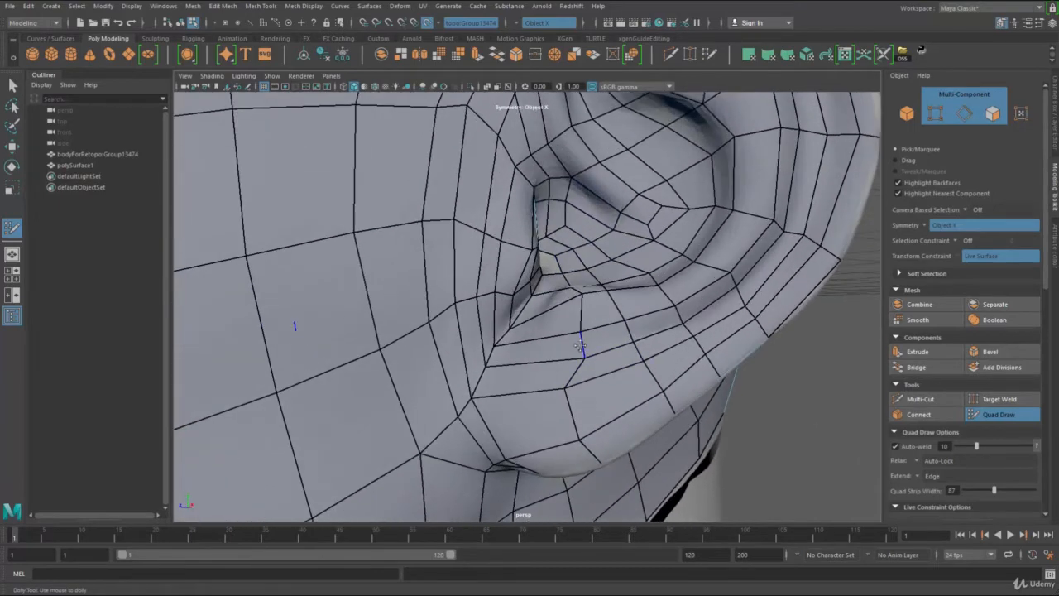
left_click_drag(582, 346, 566, 346)
left_click_drag(571, 302, 588, 356, "alt")
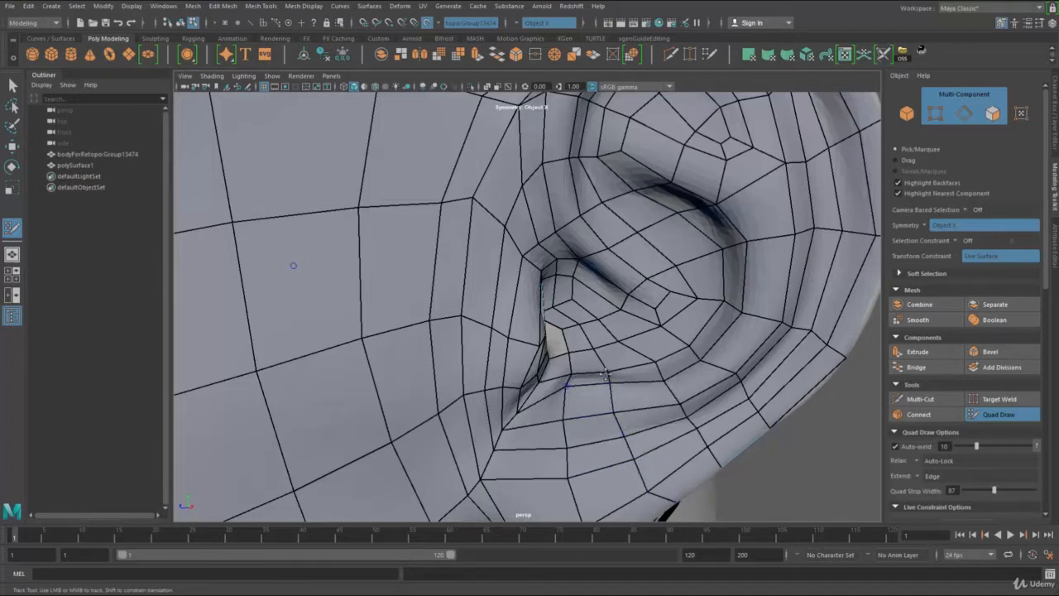
right_click_drag(612, 376, 549, 358, "alt")
left_click_drag(549, 358, 574, 414, "alt")
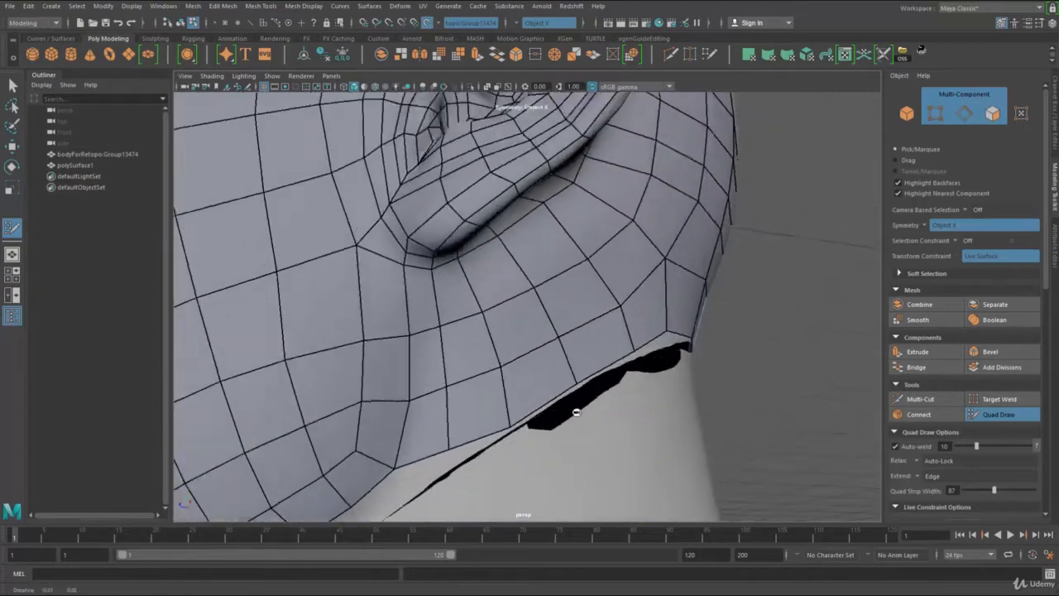
middle_click_drag(575, 413, 597, 478, "alt")
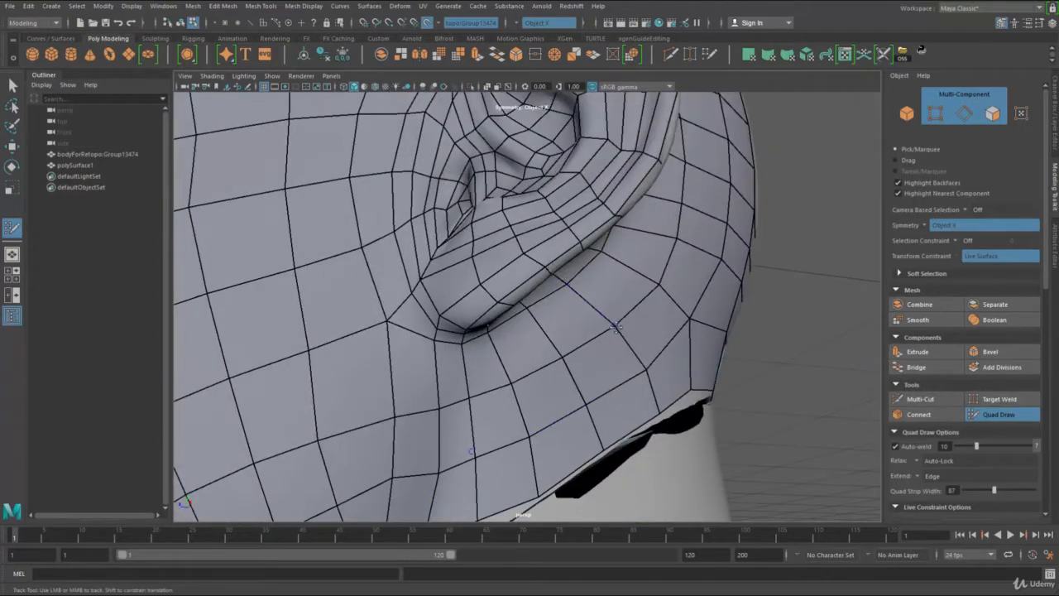
right_click_drag(613, 330, 541, 361, "alt")
left_click_drag(541, 362, 524, 354, "alt")
right_click_drag(525, 354, 579, 355, "alt")
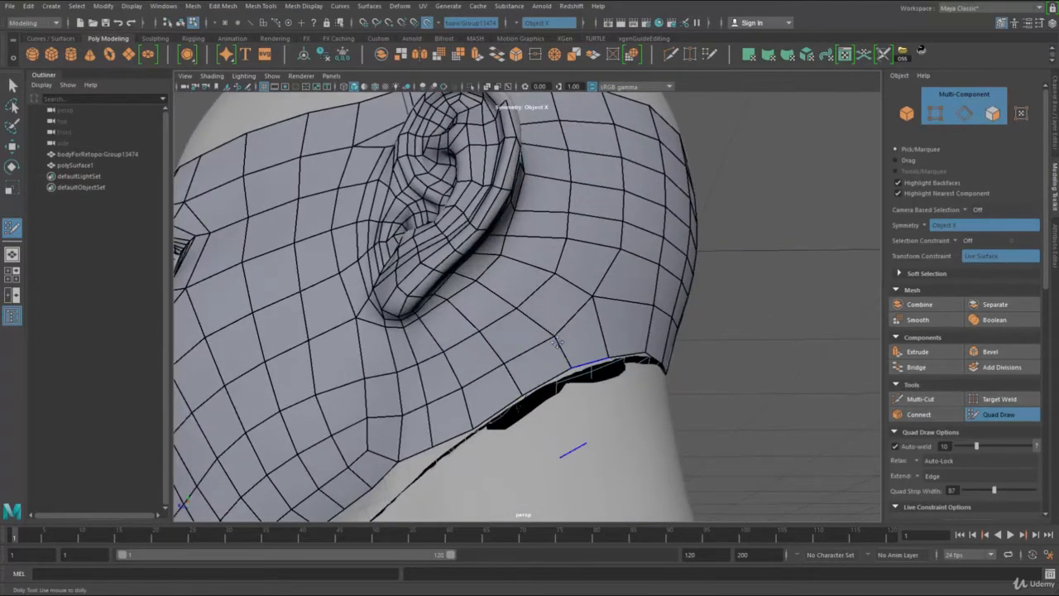
right_click_drag(473, 428, 411, 323, "alt")
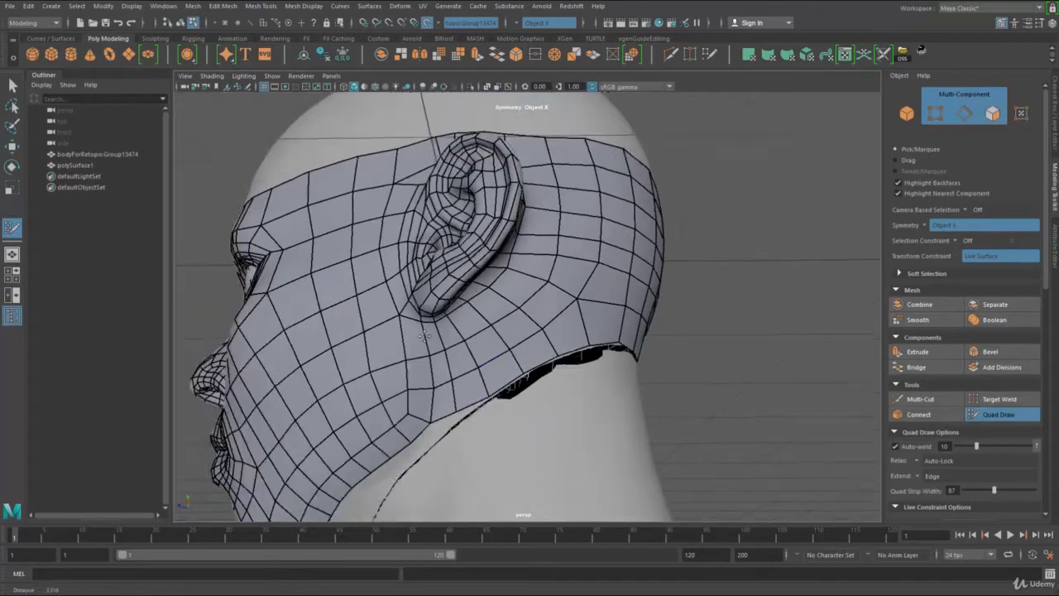
left_click_drag(411, 323, 419, 299, "alt")
right_click_drag(419, 299, 403, 284, "alt")
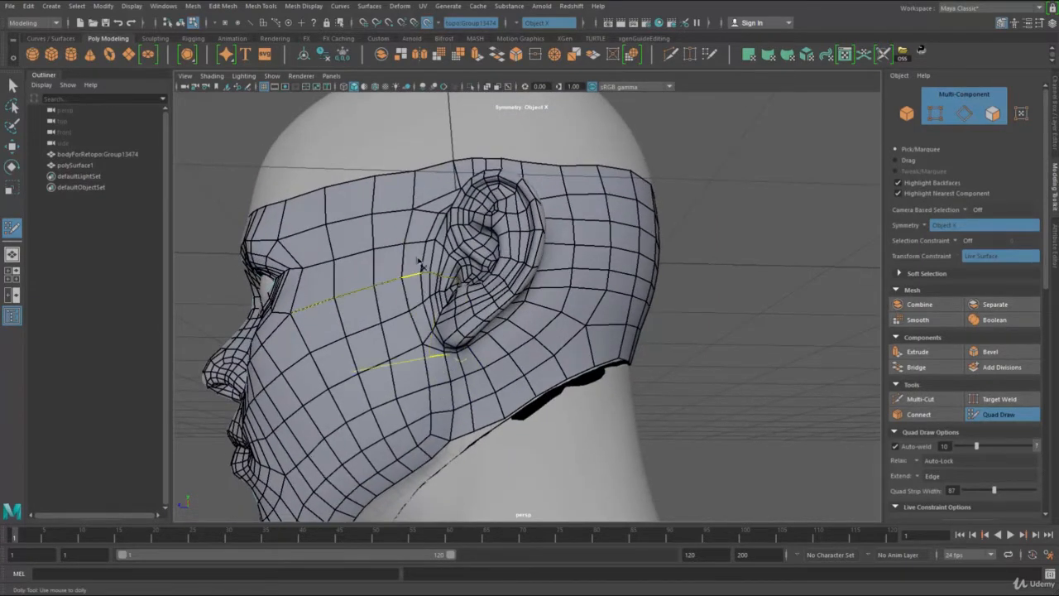
mouse_move(424, 244)
left_mouse_down("alt")
mouse_move(472, 273)
mouse_move(423, 189)
left_mouse_up("alt")
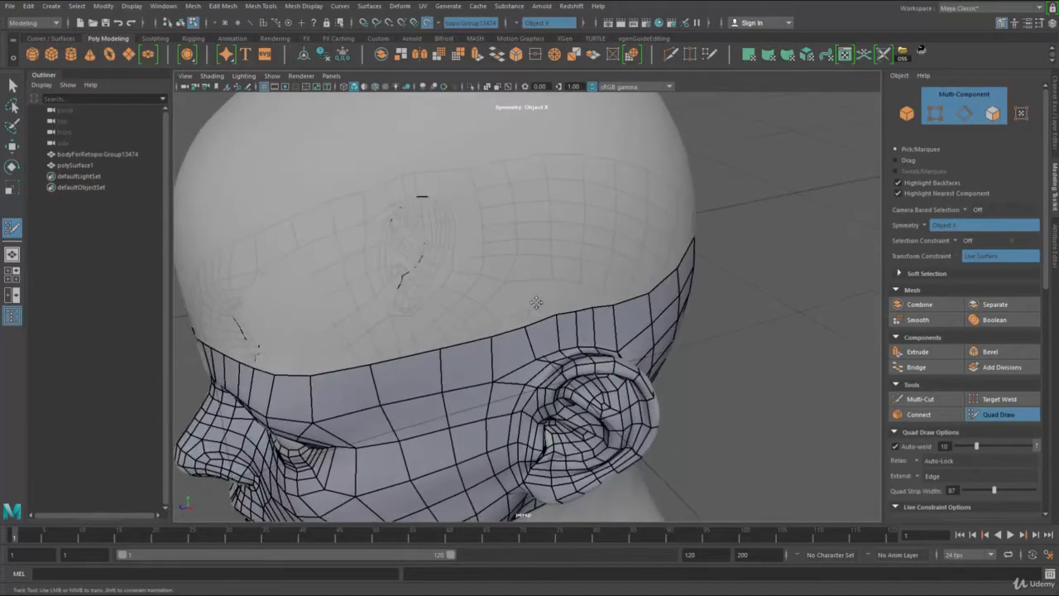
Step: Even out the quads above and around the top of the ear by shifting their vertices
right_click_drag(424, 189, 561, 381, "alt")
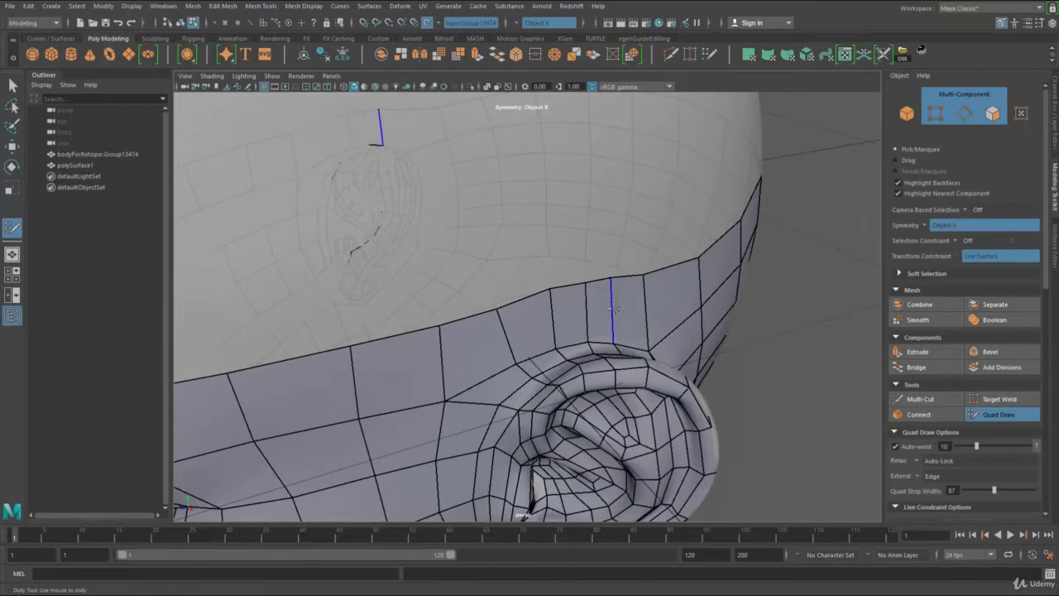
left_click_drag(633, 317, 516, 322, "alt")
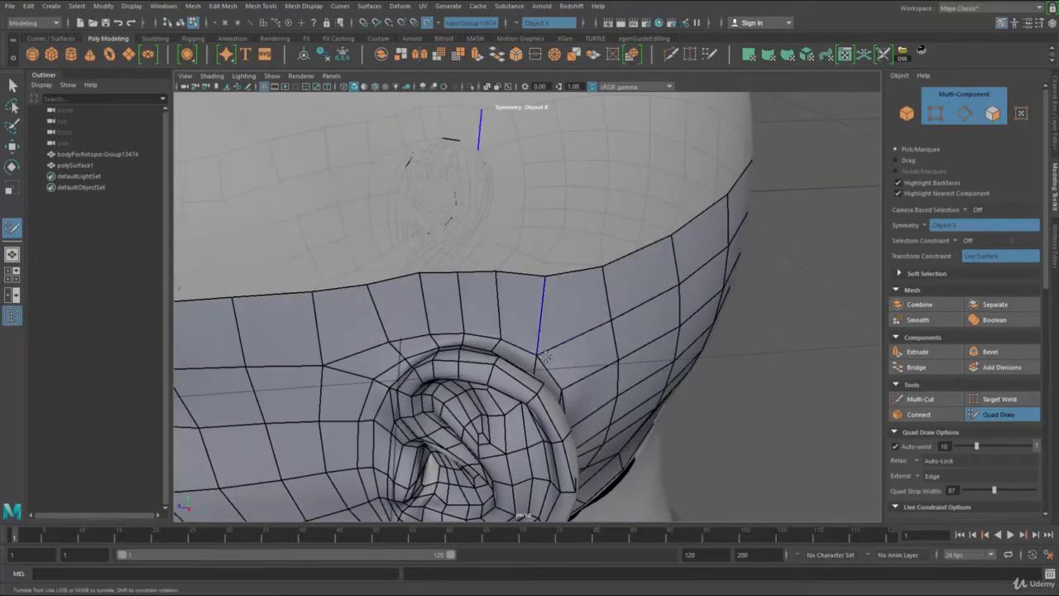
left_click_drag(324, 365, 333, 370)
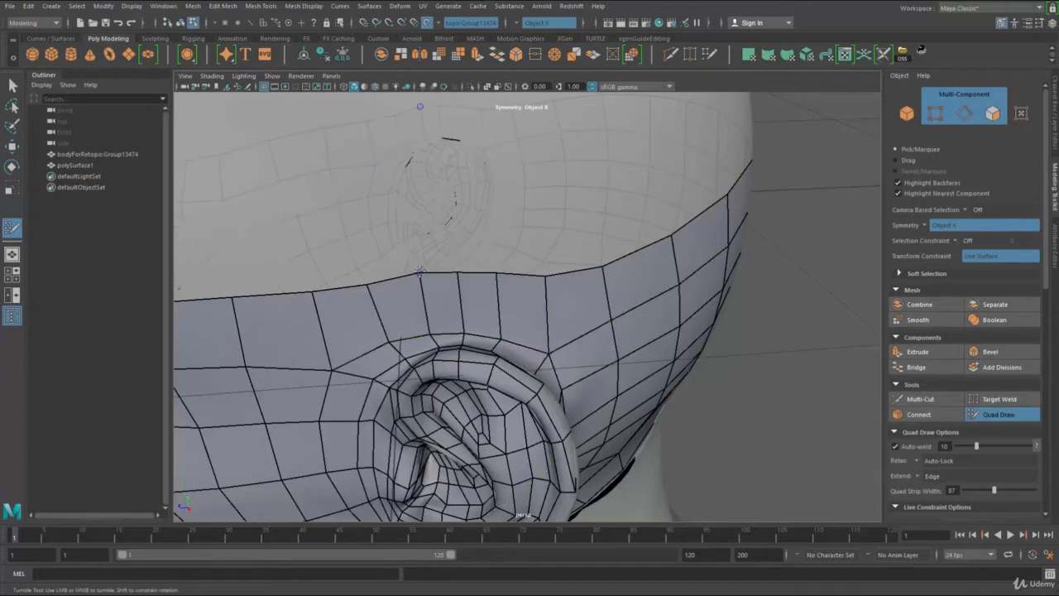
left_click_drag(420, 272, 569, 319, "alt")
right_click_drag(570, 319, 397, 258, "alt")
left_click_drag(397, 258, 573, 261, "alt")
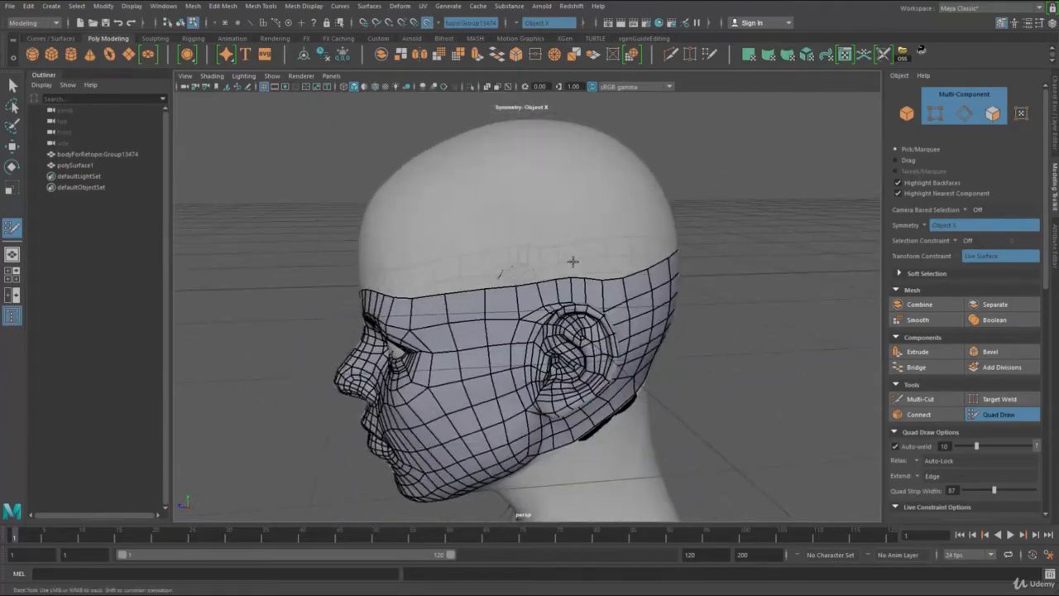
left_click_drag(551, 220, 525, 220, "alt")
right_click_drag(524, 221, 584, 256, "alt")
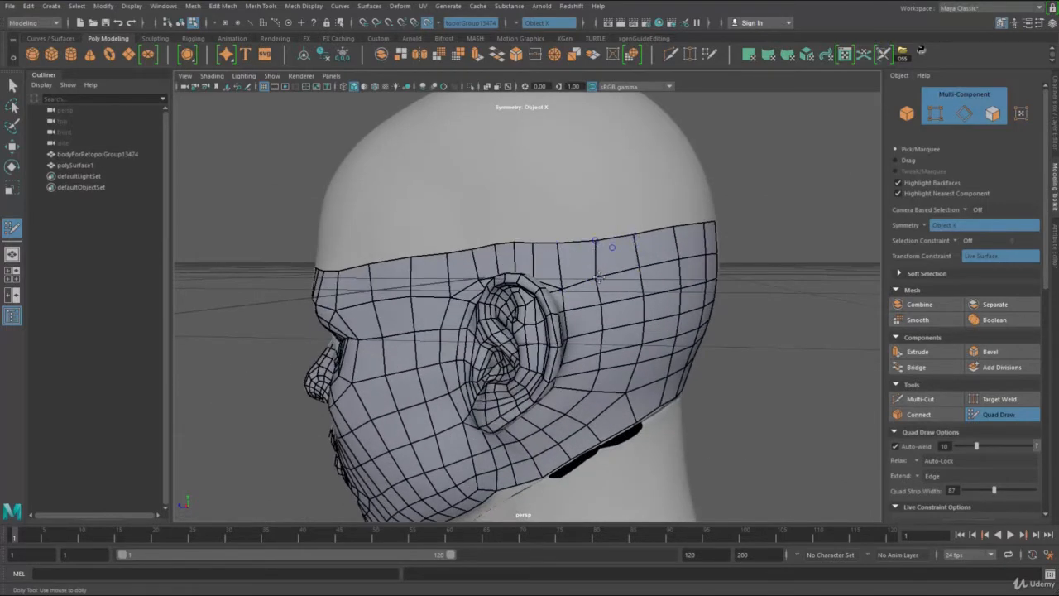
left_click_drag(598, 273, 521, 183, "alt")
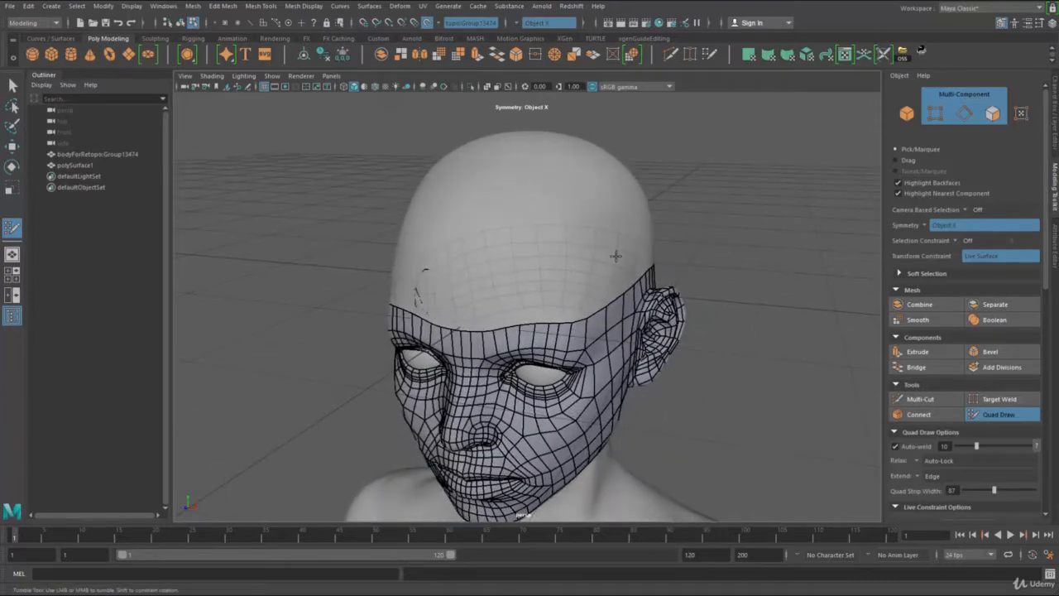
Step: Fill one tall quad on each side of the centre line above the mesh border at the back of the head
left_click_drag(597, 249, 543, 295, "alt")
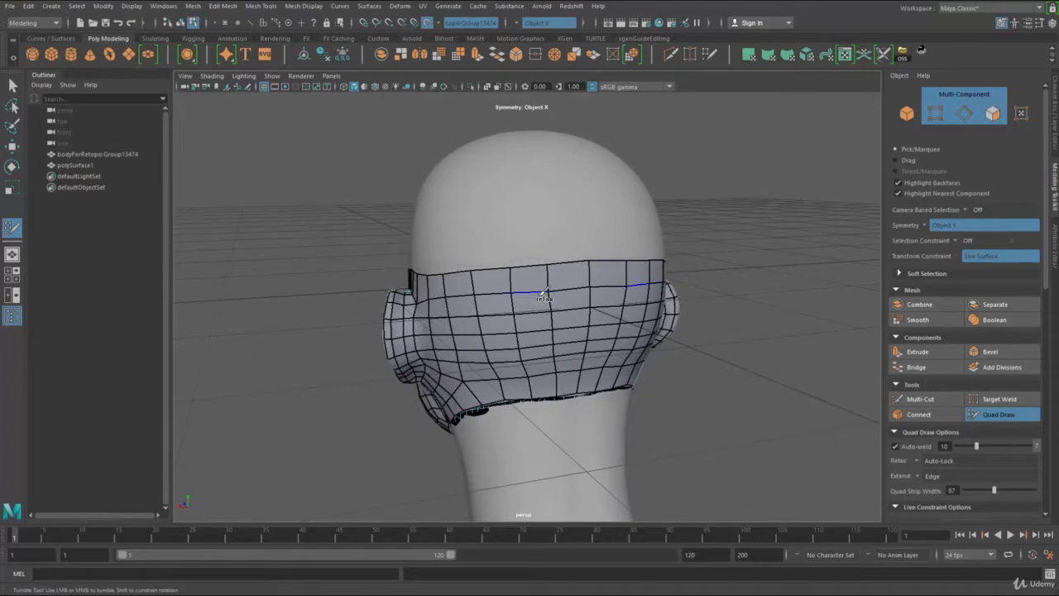
left_click(554, 208)
left_click(583, 203, "shift")
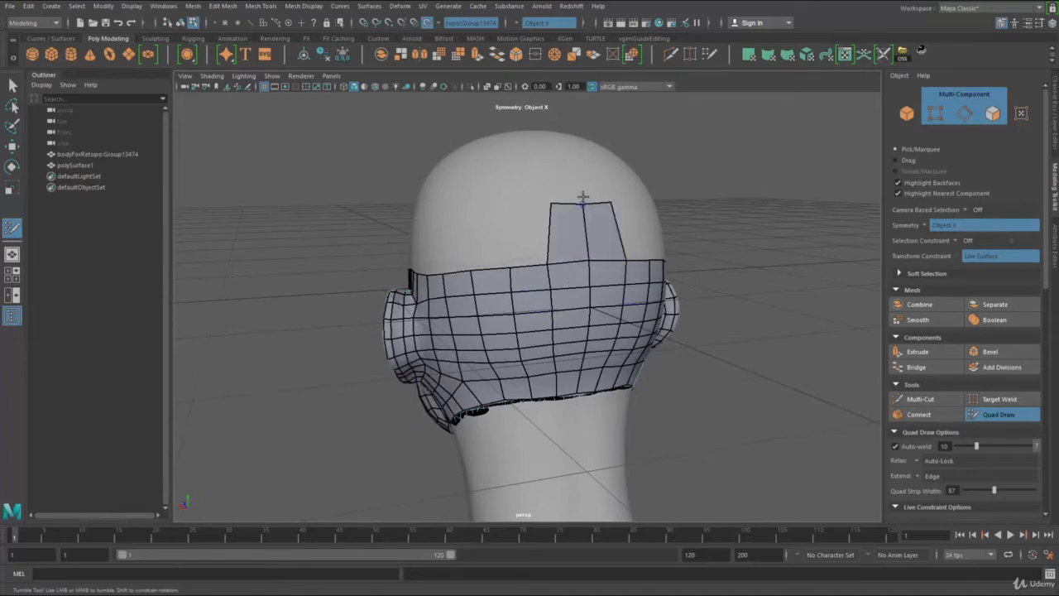
Step: Extend the centre edges of the forehead border over the crown and join the strip to the quads at the back of the head
mouse_move(562, 182)
left_mouse_down("alt")
mouse_move(576, 196)
mouse_move(770, 257)
left_mouse_up("alt")
left_click_drag(468, 351, 531, 320, "alt")
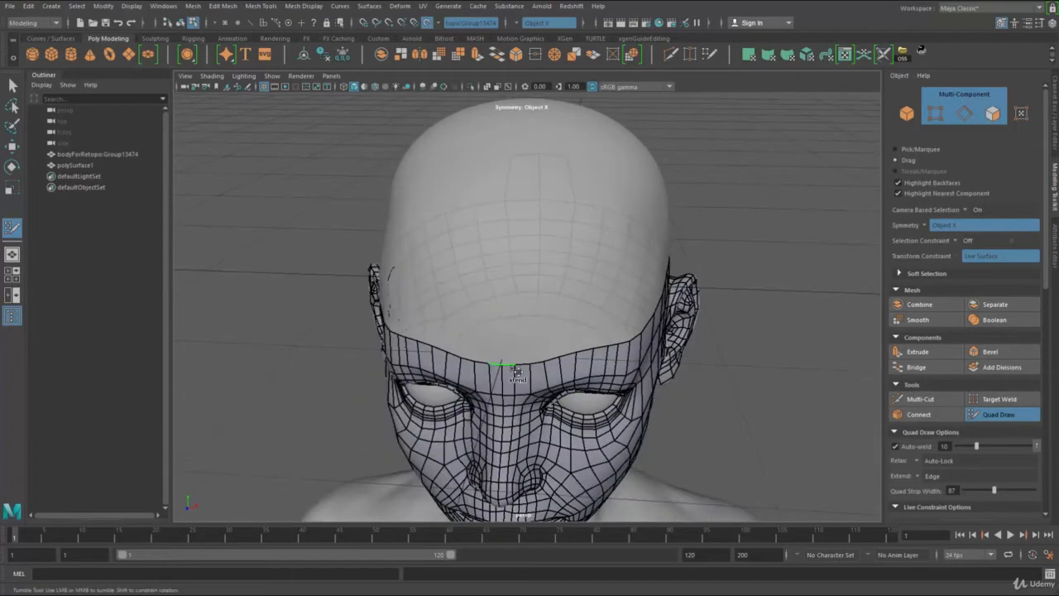
left_click_drag(509, 365, 521, 280)
mouse_move(516, 222)
left_mouse_down()
mouse_move(508, 232)
mouse_move(541, 110)
mouse_move(535, 246)
left_mouse_up()
mouse_move(538, 395)
left_mouse_down()
mouse_move(599, 172)
mouse_move(408, 237)
mouse_move(531, 339)
left_mouse_up()
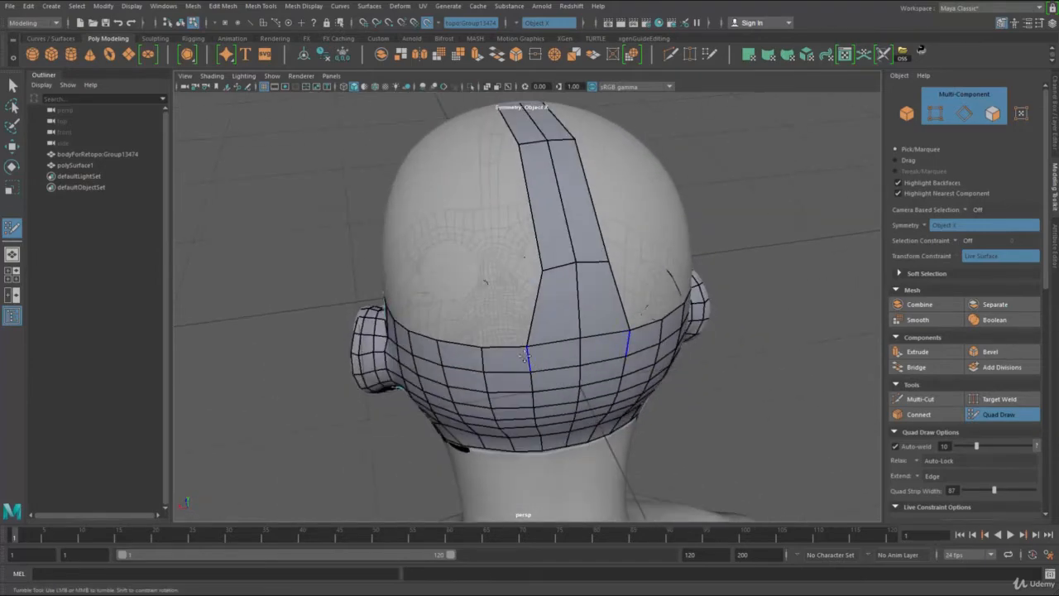
Step: Widen the central strip over the crown with a mirrored column of quads on each side, reaching down to the upper forehead
mouse_move(532, 380)
left_mouse_down("alt")
mouse_move(600, 351)
mouse_move(614, 249)
mouse_move(612, 260)
mouse_move(541, 149)
mouse_move(468, 124)
left_mouse_up("alt")
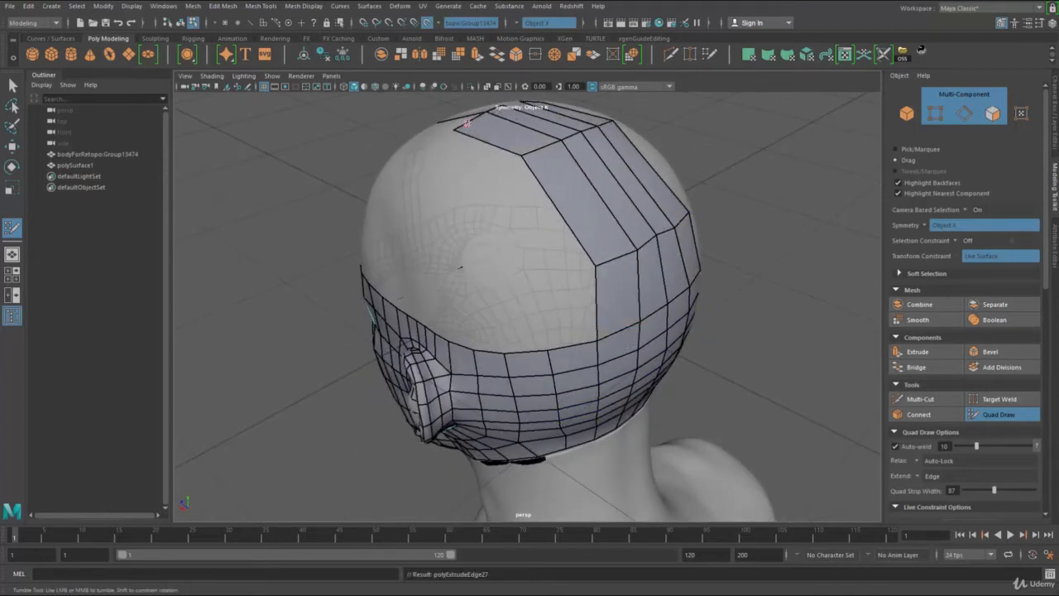
mouse_move(521, 161)
left_mouse_down()
mouse_move(459, 133)
mouse_move(486, 139)
left_mouse_up()
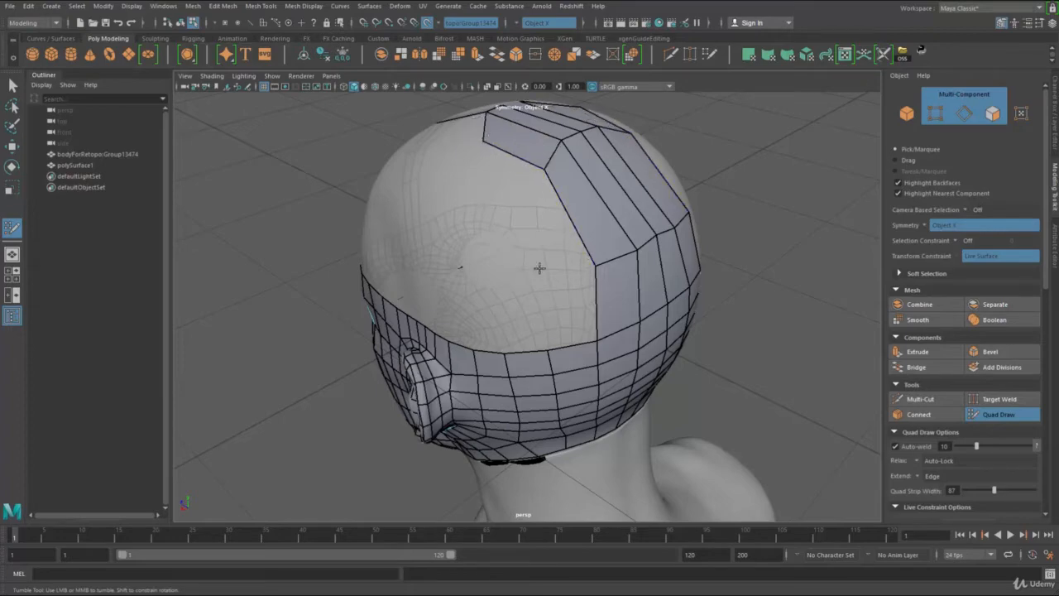
left_click_drag(539, 268, 624, 196, "alt")
left_click_drag(599, 158, 576, 176)
left_click_drag(570, 177, 516, 230)
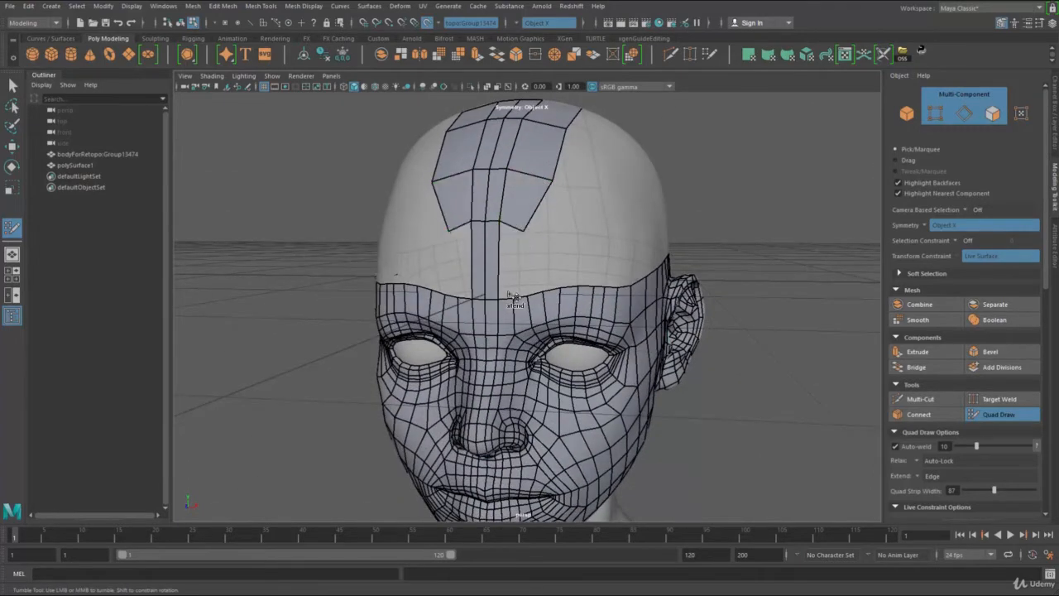
Step: Fill the lower forehead gaps beside the centre strip and align the vertices where the columns meet
mouse_move(512, 296)
left_mouse_down()
mouse_move(487, 270)
mouse_move(497, 295)
left_mouse_up()
left_click_drag(497, 213, 498, 225)
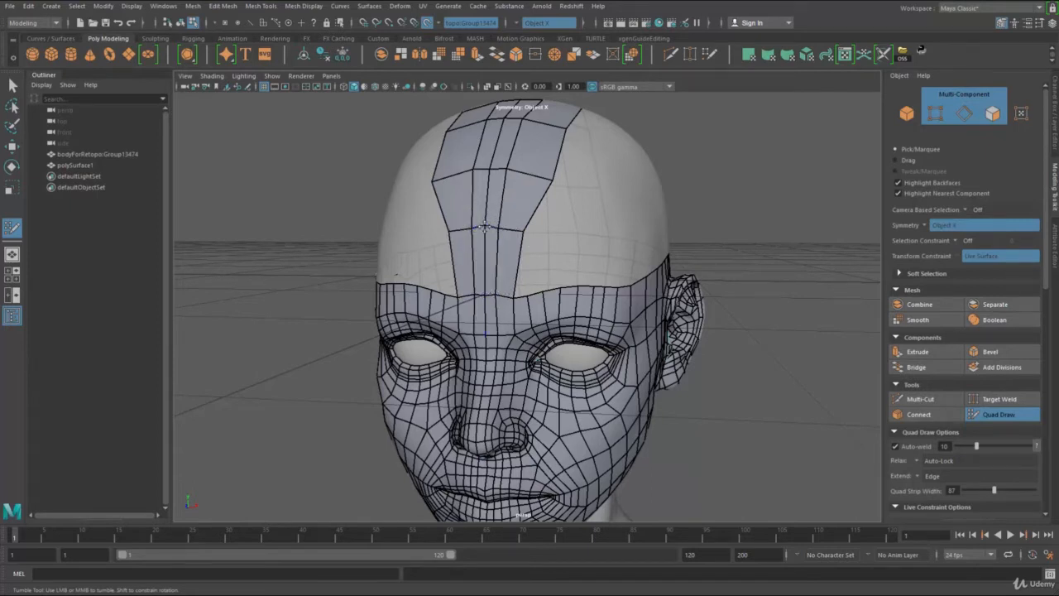
left_click_drag(551, 178, 558, 170, "alt")
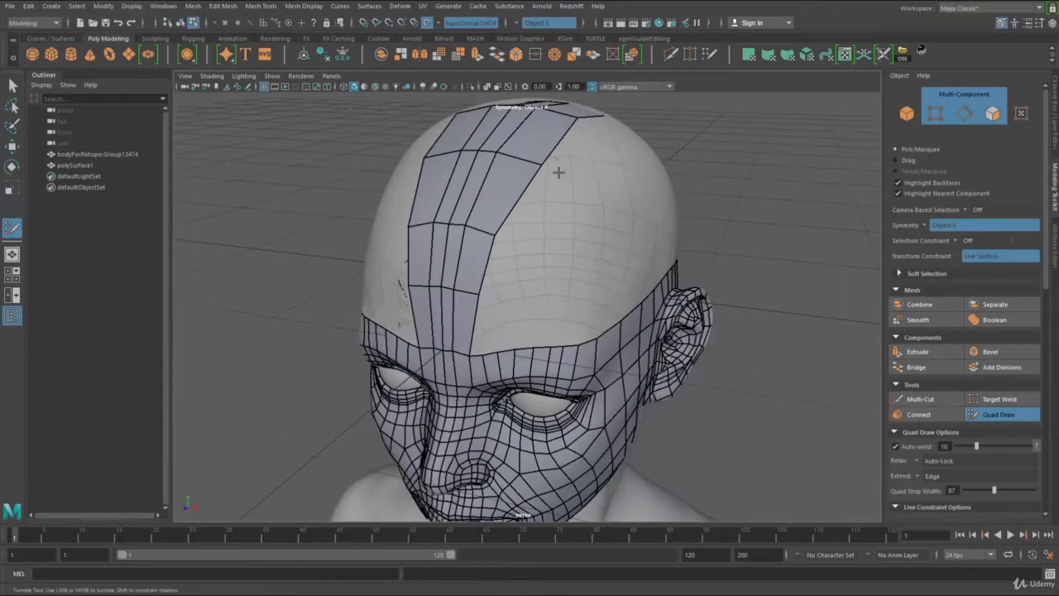
Step: Extend the outer edges of the forehead strip sideways to add quads above the brow border
left_click_drag(513, 205, 546, 209)
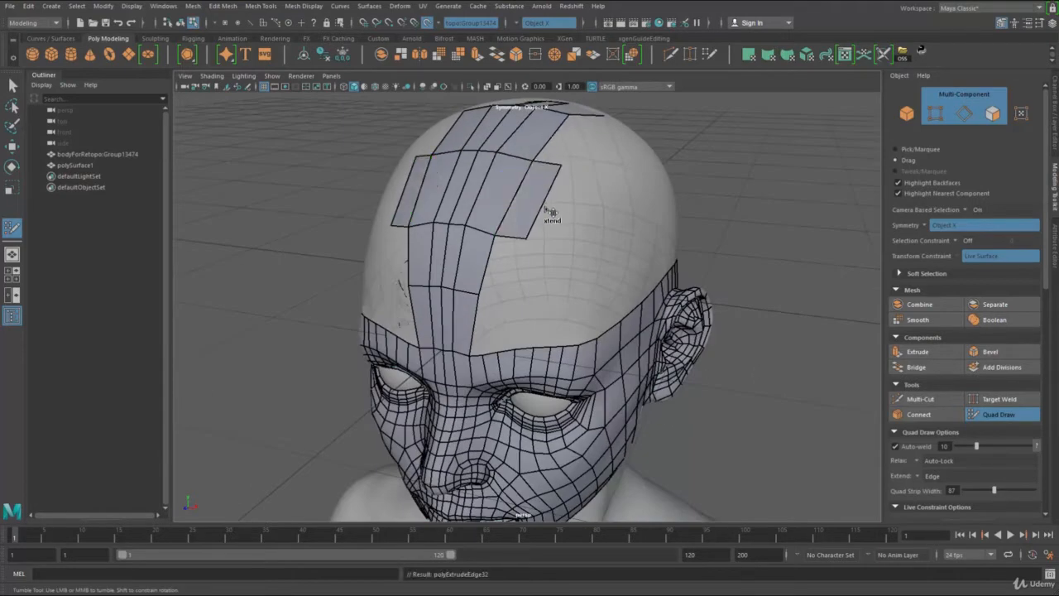
left_click_drag(490, 262, 528, 265)
mouse_move(491, 321)
left_mouse_down()
mouse_move(510, 300)
mouse_move(491, 319)
mouse_move(494, 289)
mouse_move(505, 313)
mouse_move(527, 314)
left_mouse_up()
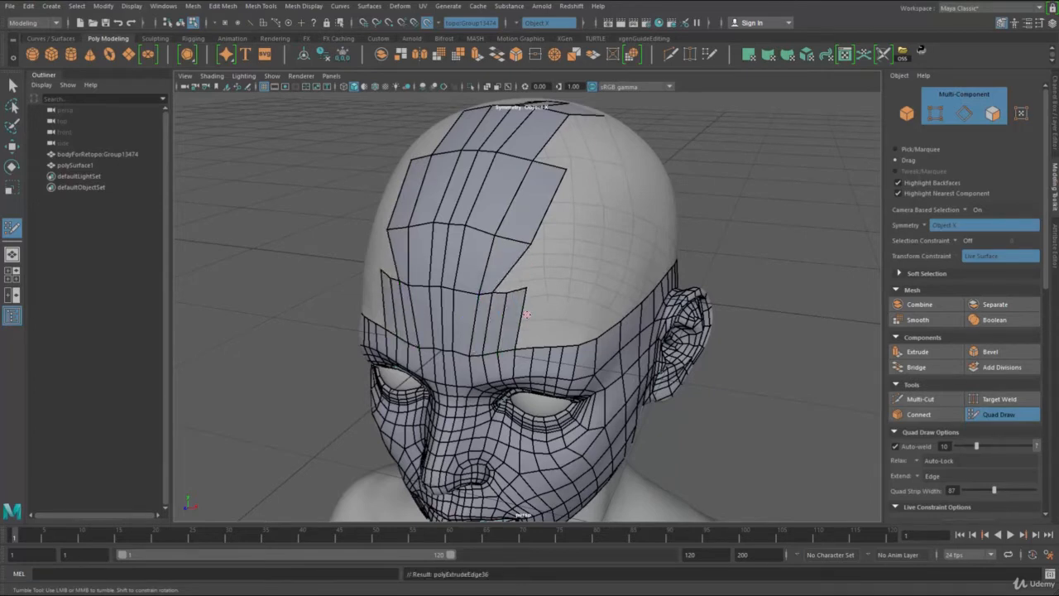
Step: Narrow the new upper forehead column and even out the spacing of the forehead quads
left_click_drag(544, 225, 513, 207)
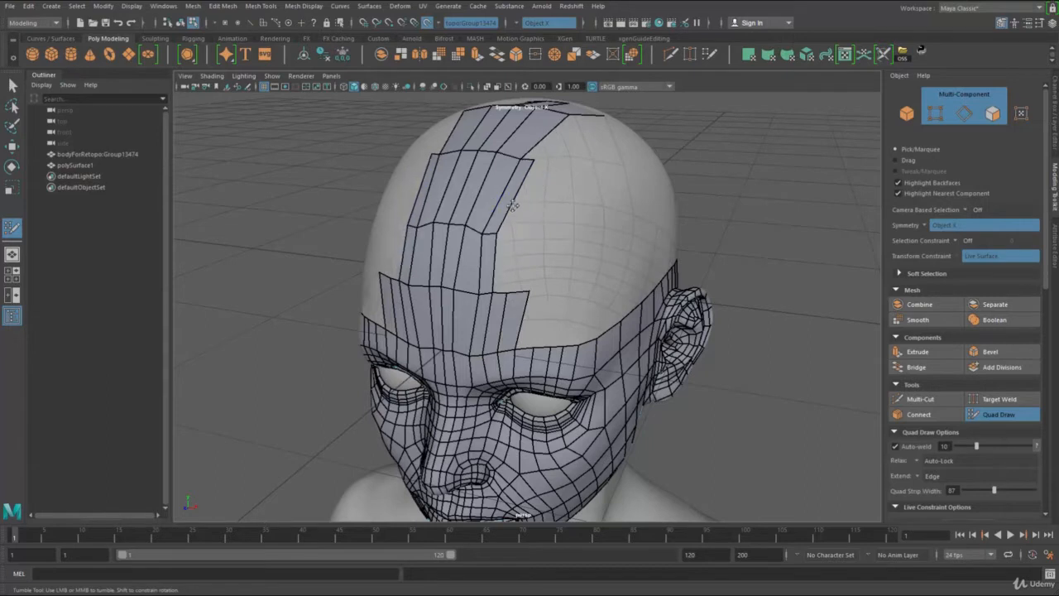
left_click_drag(492, 257, 498, 257)
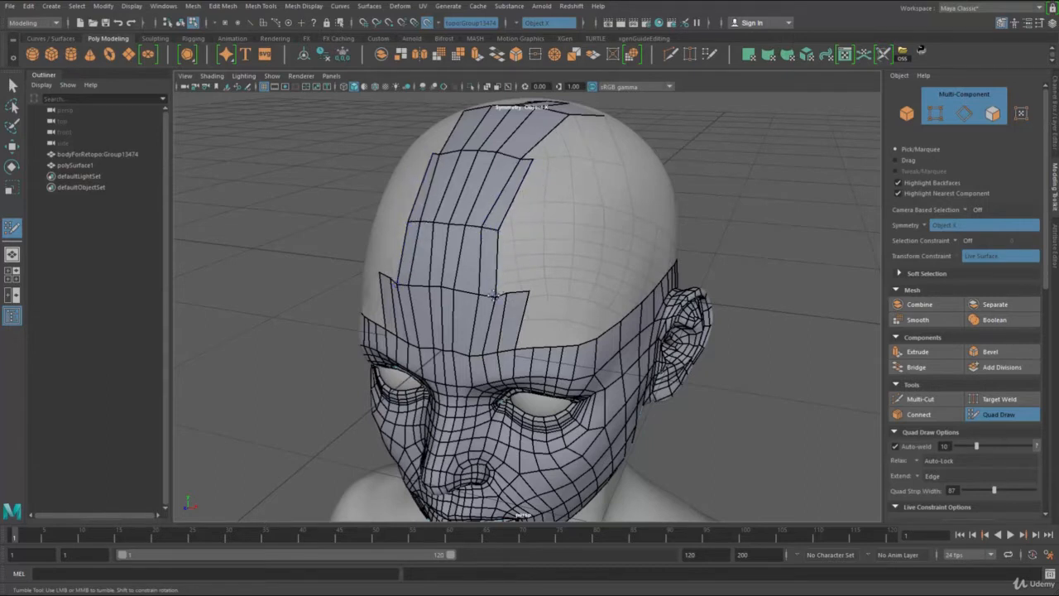
mouse_move(494, 295)
left_mouse_down("shift")
mouse_move(466, 233)
mouse_move(485, 227)
mouse_move(449, 301)
mouse_move(457, 346)
left_mouse_up("shift")
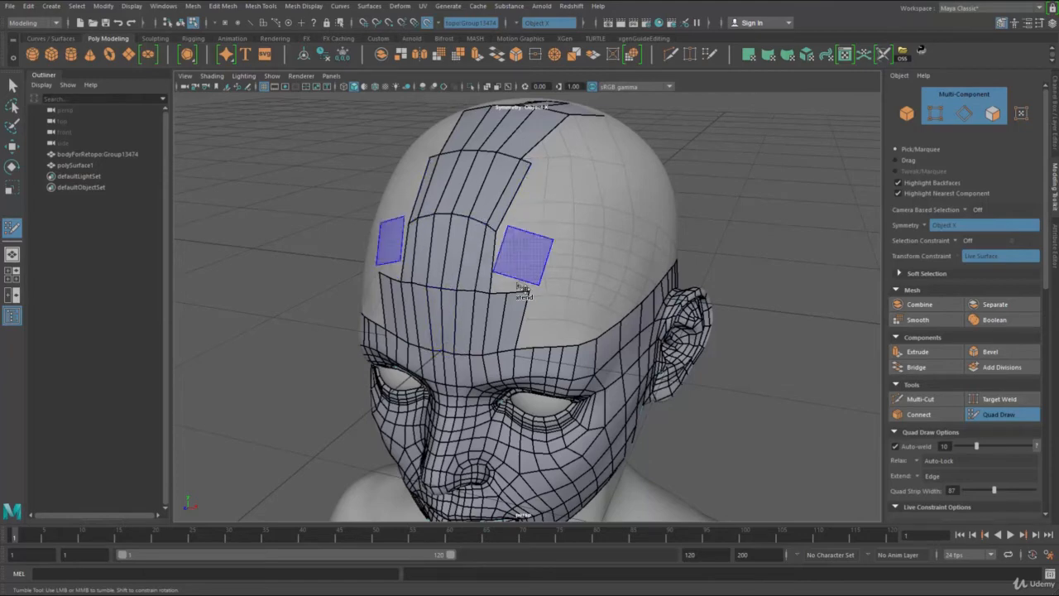
Step: Add a quad beside the upper forehead column, above the outer brow quads, and adjust its corners
key("Tab")
mouse_move(521, 290)
left_mouse_down()
mouse_move(553, 174)
mouse_move(400, 242)
left_mouse_up()
left_click(525, 201, "shift")
left_click(506, 255, "shift")
left_click(504, 236, "shift")
middle_click_drag(401, 241, 475, 263, "alt")
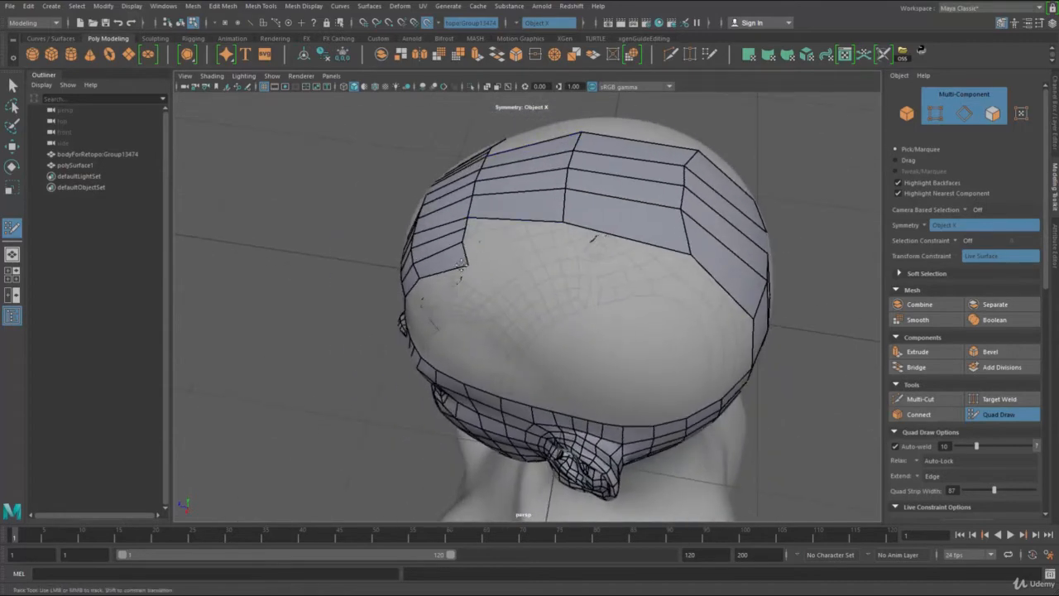
Step: Extend the side edge of the crown strip outward behind the forehead and shift the adjoining vertices to even the row
key("Tab")
left_click_drag(506, 231, 505, 245)
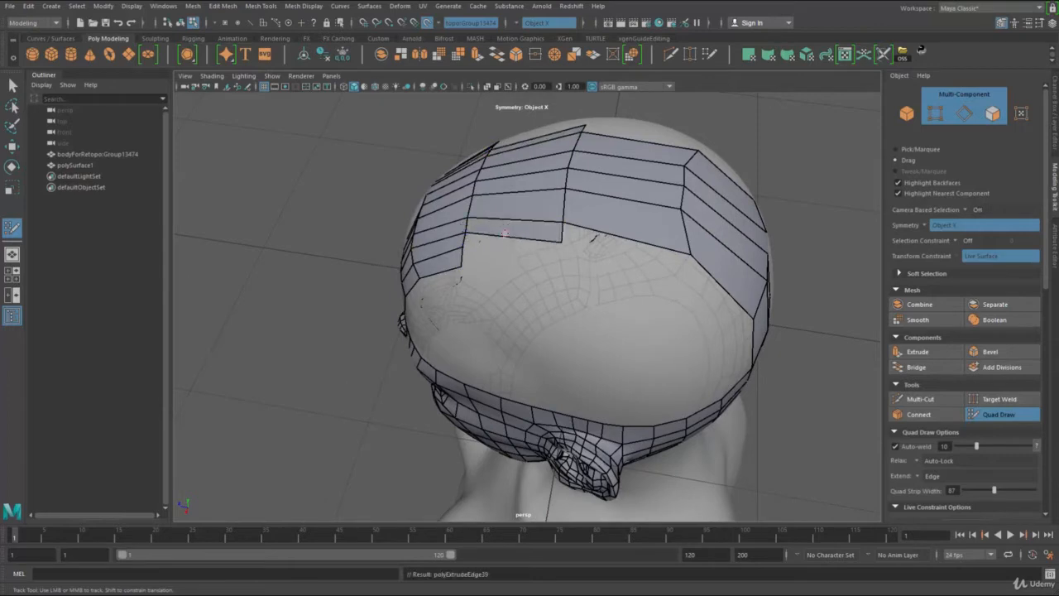
left_click_drag(562, 222, 557, 208)
left_click_drag(643, 236, 634, 259)
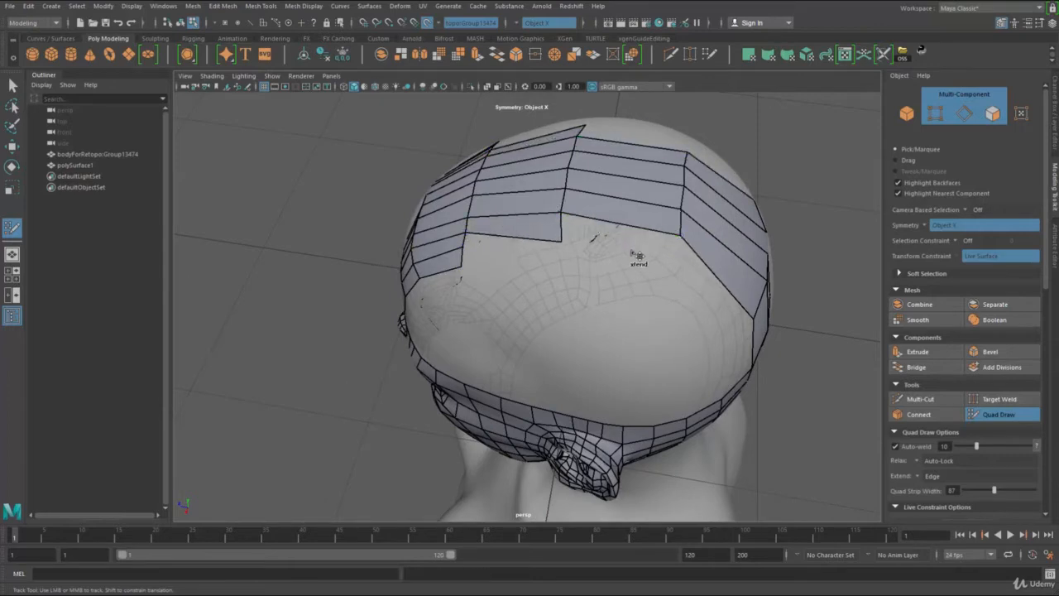
Step: Continue adding quad rows along the side of the crown toward the back of the head
key("Tab")
mouse_move(550, 258)
left_mouse_down()
mouse_move(552, 272)
mouse_move(571, 248)
mouse_move(624, 283)
left_mouse_up()
key("Tab")
left_click_drag(689, 286, 661, 282)
key("Tab")
left_click_drag(531, 261, 585, 264)
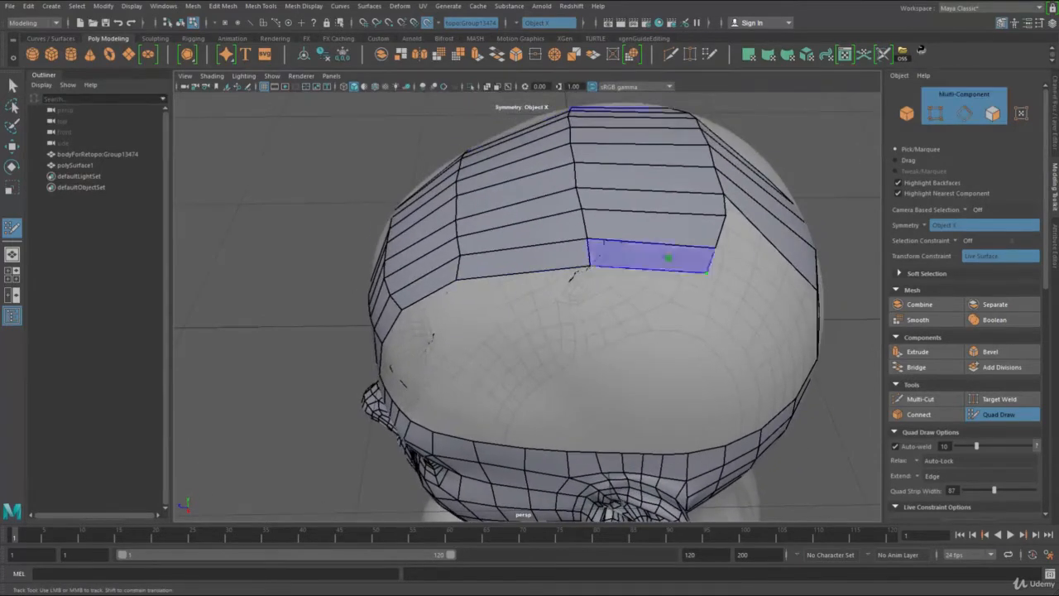
Step: Even out the vertical columns at the back of the head by shifting their vertices sideways
left_click_drag(749, 274, 564, 257, "alt")
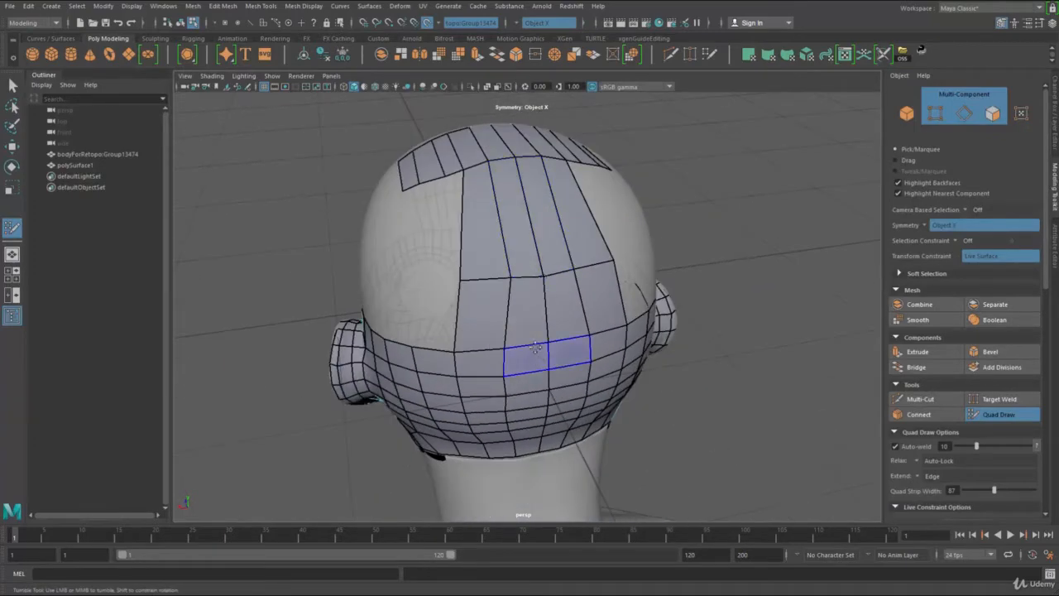
left_click_drag(509, 281, 502, 277)
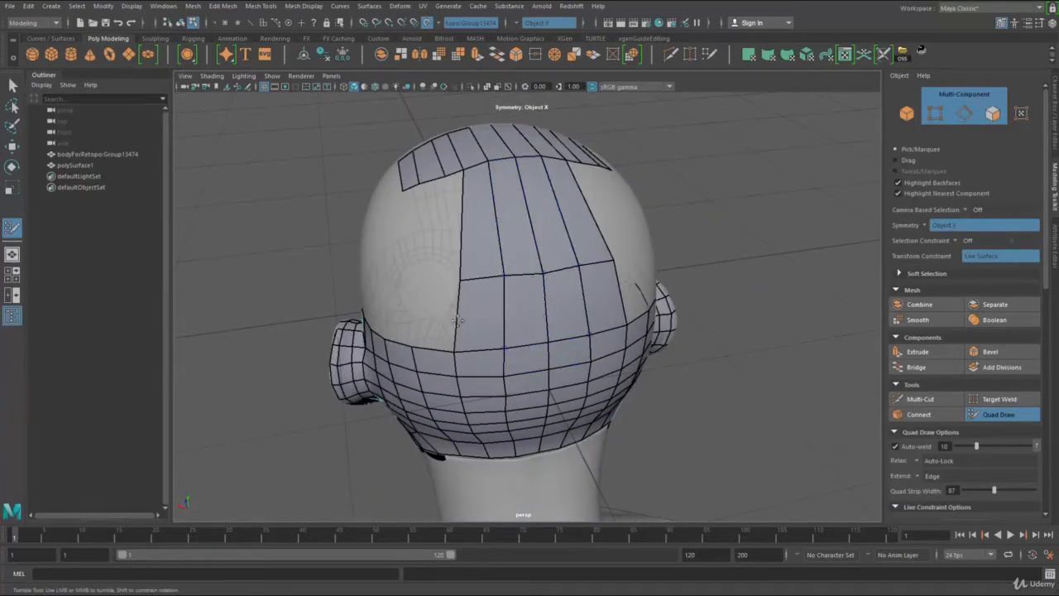
left_click_drag(458, 320, 525, 285, "alt")
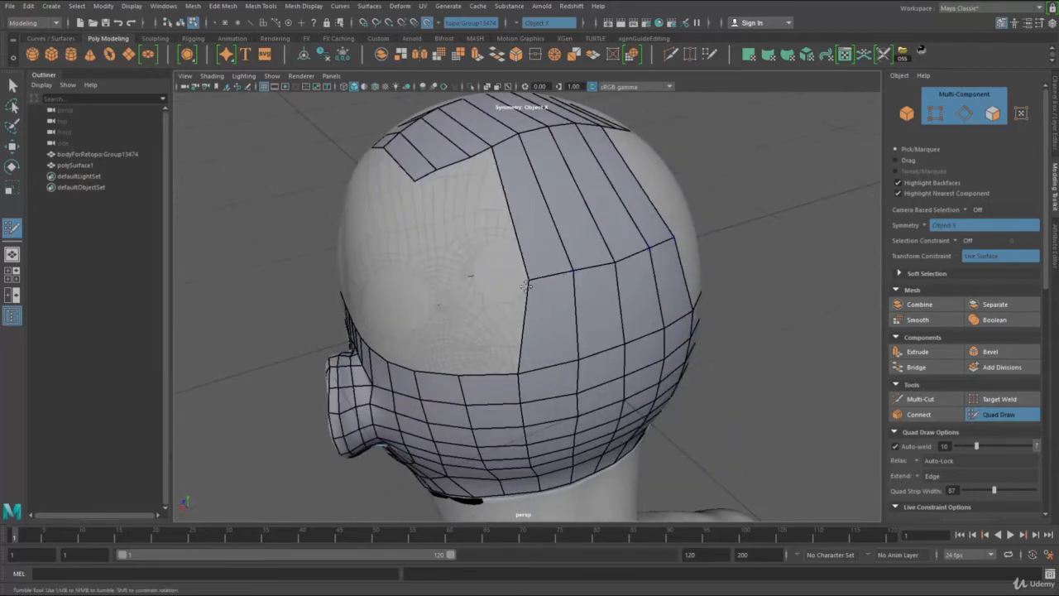
Step: Extend the side edge of the crown outward at the upper back of the head with another quad
left_click_drag(517, 374, 563, 370)
key("Tab")
mouse_move(518, 207)
left_mouse_down()
mouse_move(581, 349)
mouse_move(566, 347)
left_mouse_up()
mouse_move(496, 233)
left_mouse_down()
mouse_move(544, 362)
mouse_move(537, 352)
mouse_move(488, 357)
left_mouse_up()
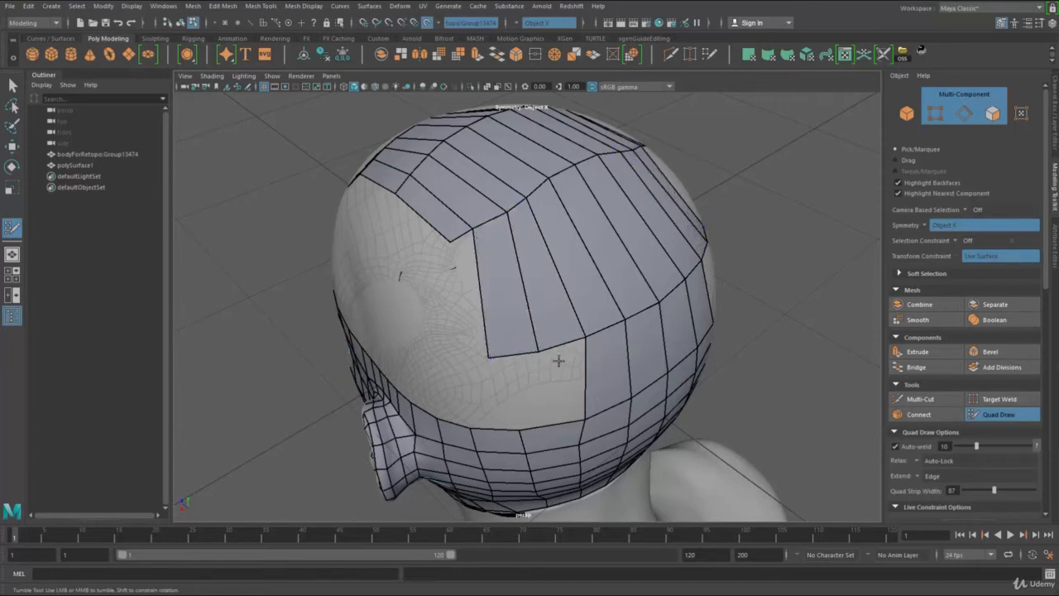
Step: Place a point beside the back column and fill the quads joining the crown strip down to the head's side border
mouse_move(562, 413)
left_mouse_down()
mouse_move(553, 424)
mouse_move(550, 364)
mouse_move(584, 237)
left_mouse_up()
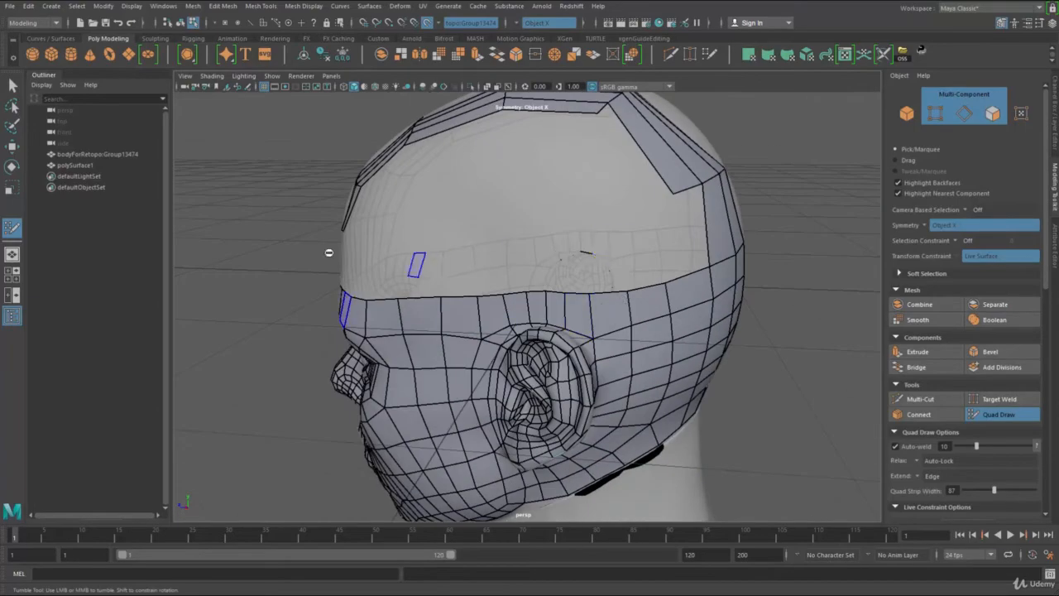
mouse_move(417, 264)
left_mouse_down("alt")
mouse_move(579, 261)
mouse_move(385, 238)
mouse_move(677, 261)
mouse_move(570, 272)
left_mouse_up("alt")
scroll(568, 275, "up", 1)
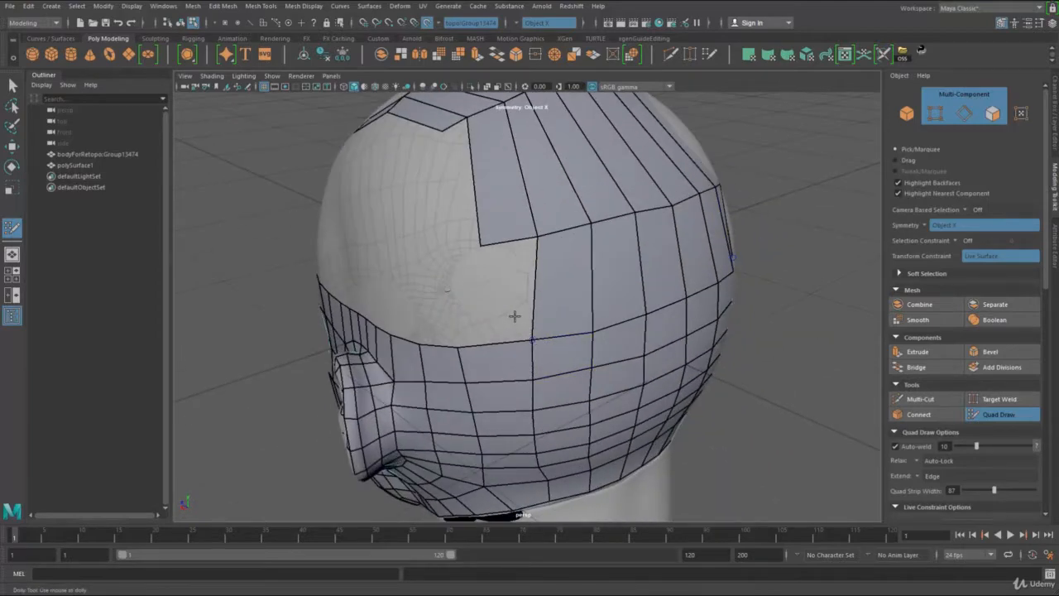
left_click(461, 345, "shift")
mouse_move(461, 347)
left_mouse_down()
mouse_move(533, 342)
mouse_move(599, 303)
left_mouse_up()
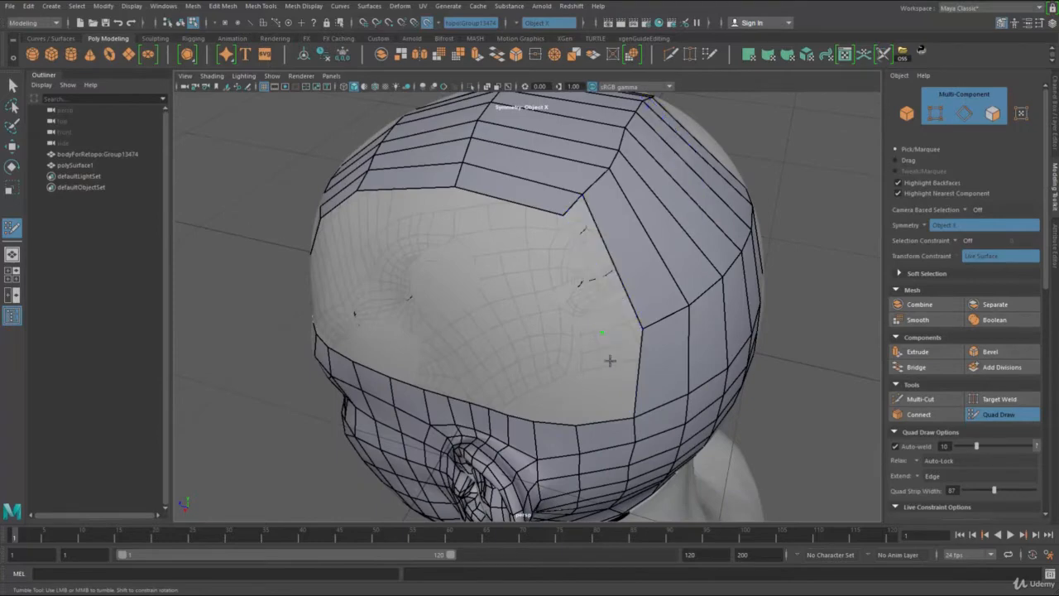
left_click(611, 342, "shift")
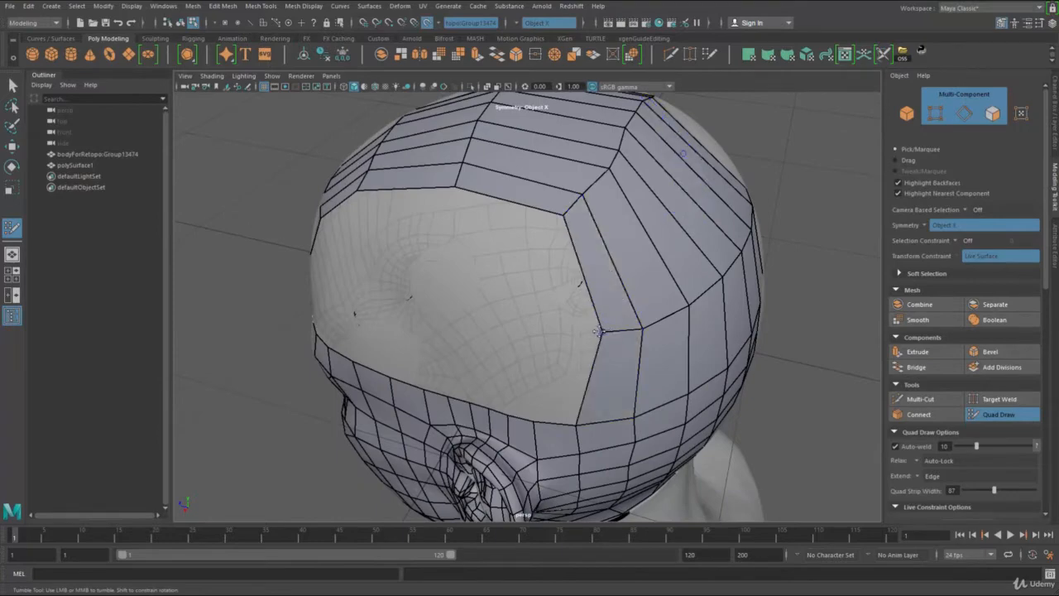
Step: Adjust the outer corner of the new column and relax the quads across the back of the head
mouse_move(602, 332)
left_mouse_down()
mouse_move(588, 309)
mouse_move(529, 345)
mouse_move(498, 282)
mouse_move(432, 243)
left_mouse_up()
mouse_move(512, 285)
left_mouse_down("alt")
mouse_move(488, 252)
mouse_move(422, 302)
mouse_move(580, 203)
left_mouse_up("alt")
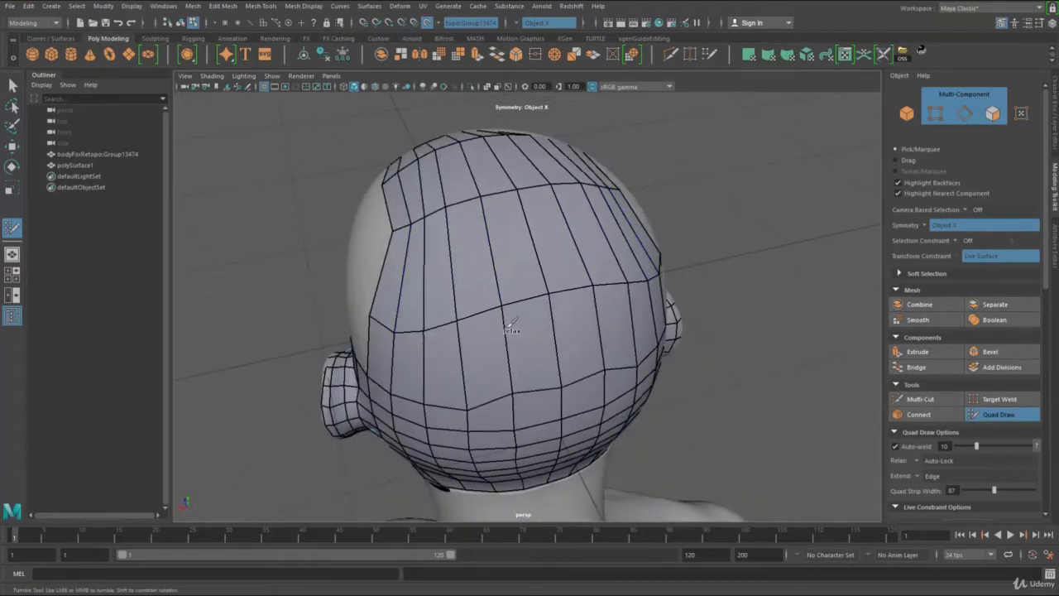
mouse_move(591, 295)
left_mouse_down("alt")
mouse_move(573, 284)
mouse_move(579, 356)
mouse_move(493, 313)
left_mouse_up("alt")
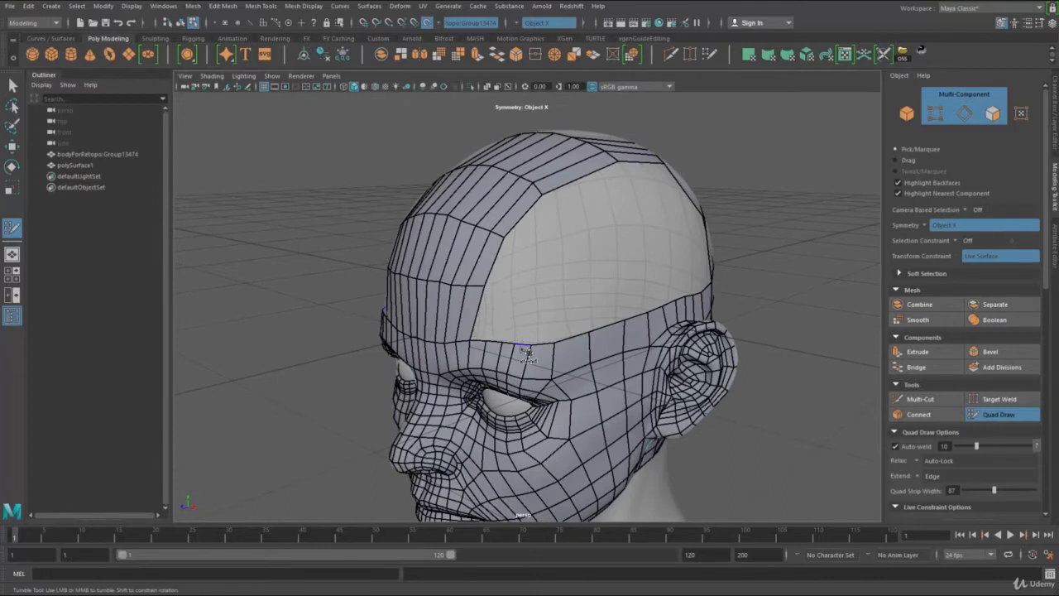
Step: Extend the border edges above the outer brow upward as a row of quads joined to the forehead column
middle_click_drag(539, 336, 546, 291)
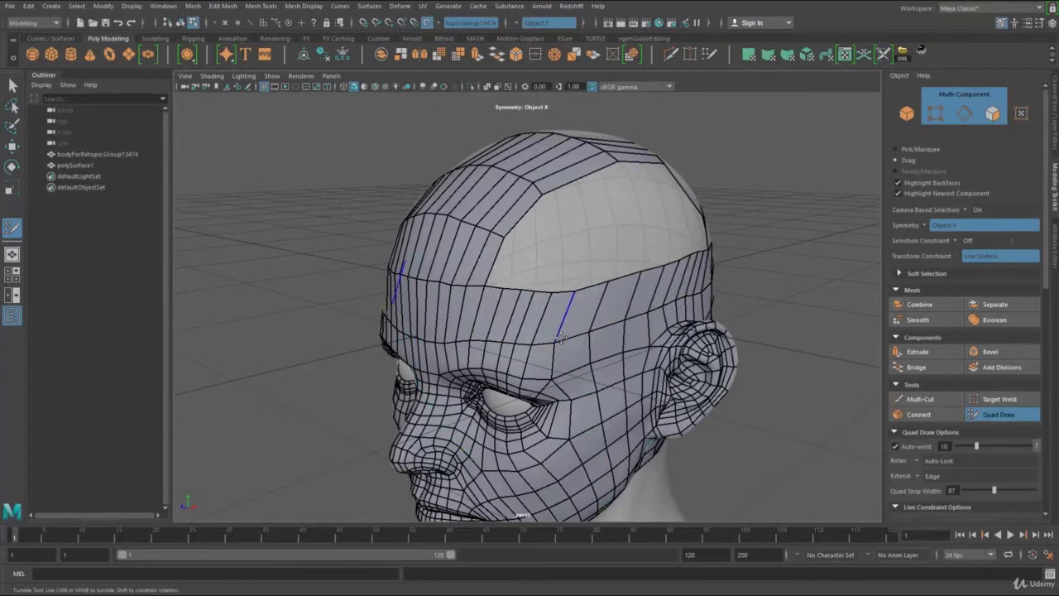
key("ctrl+z")
mouse_move(573, 322)
left_mouse_down()
mouse_move(579, 283)
mouse_move(558, 312)
left_mouse_up()
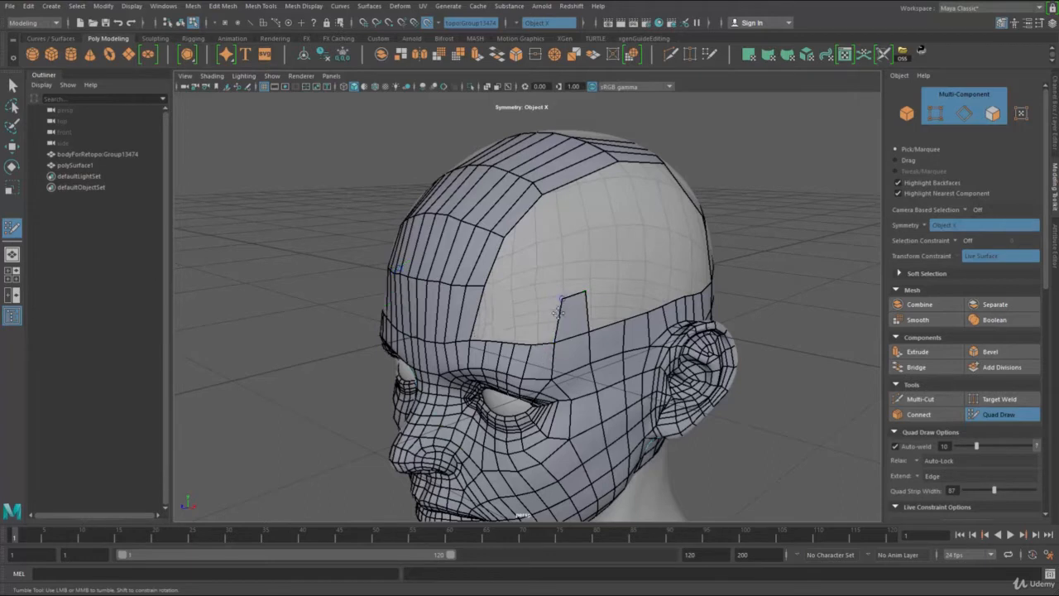
middle_click_drag(543, 348, 548, 302)
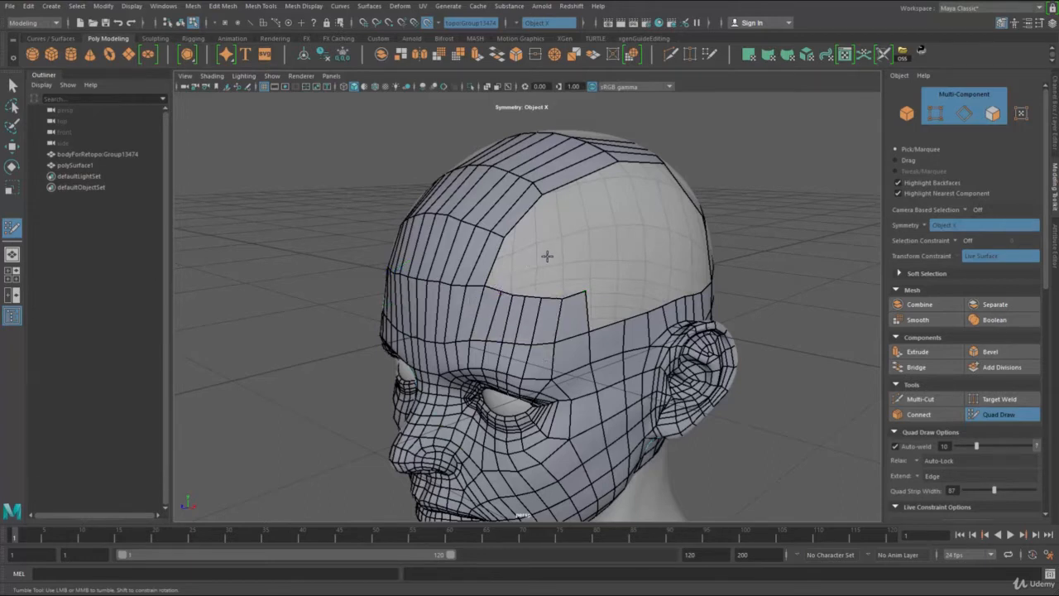
Step: Extend a second row of quads from the upper edge of the brow row, joining it to the forehead column
left_click_drag(568, 266, 485, 300, "alt")
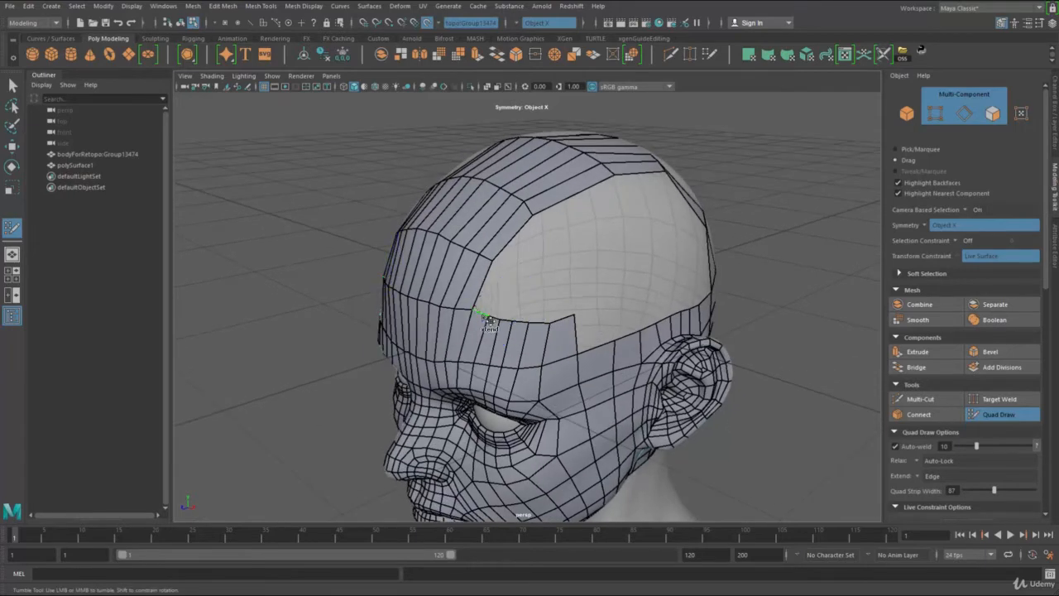
middle_click_drag(500, 295, 514, 272)
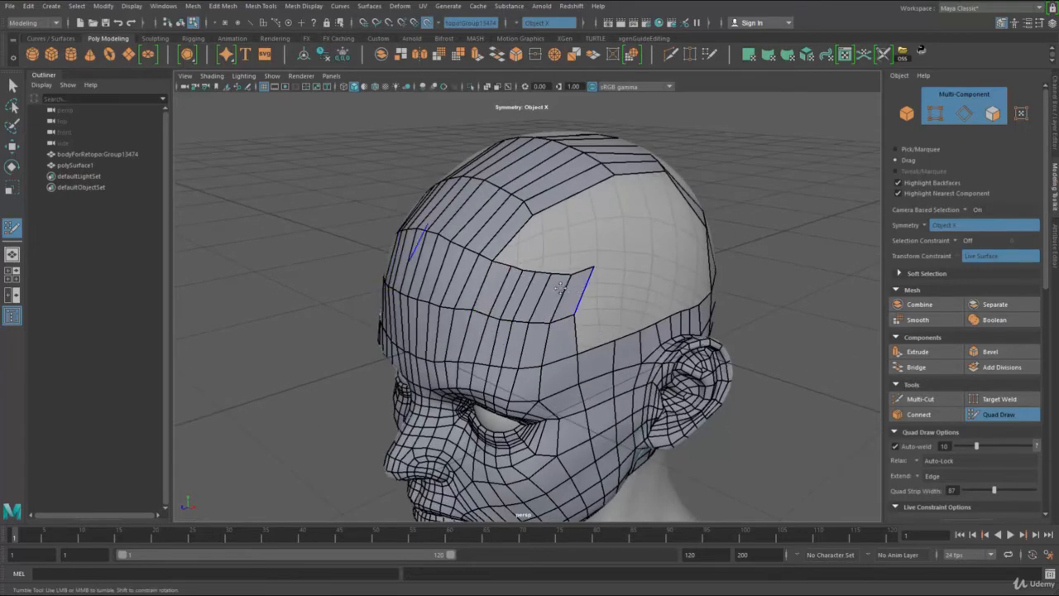
left_click_drag(578, 282, 539, 293, "alt")
right_click_drag(539, 293, 561, 294, "alt")
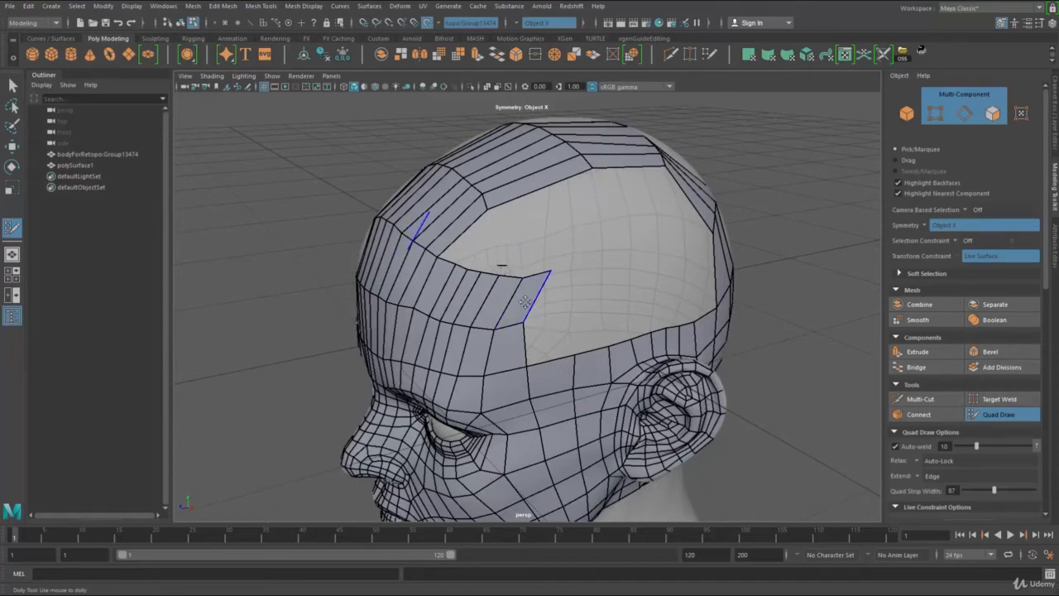
left_click_drag(540, 310, 505, 362, "alt")
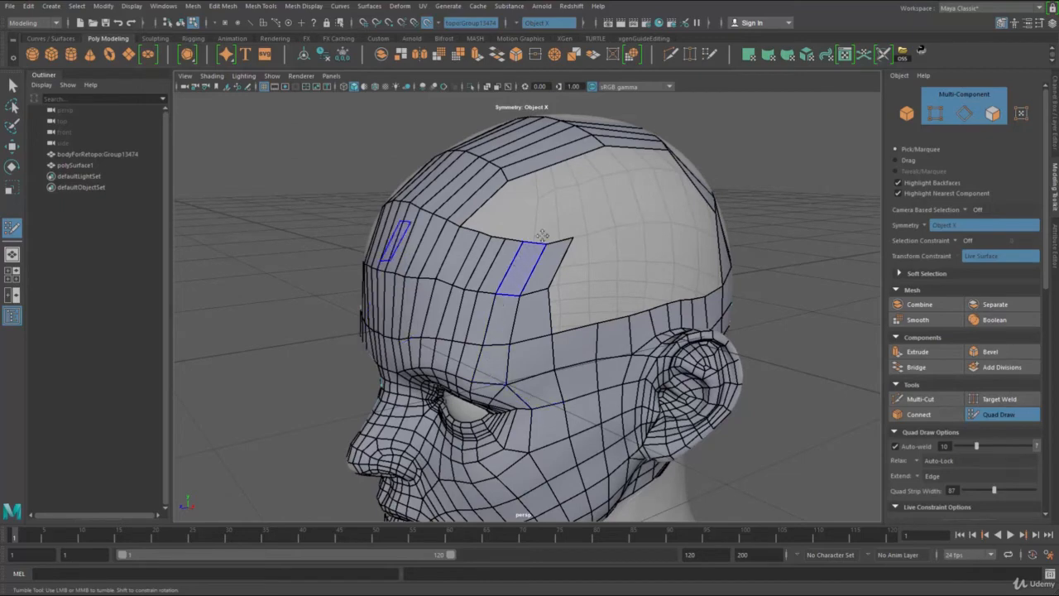
Step: Turn the outer end of the second row down to the temple border and reposition its corner vertices
left_click(546, 266, "ctrl+shift")
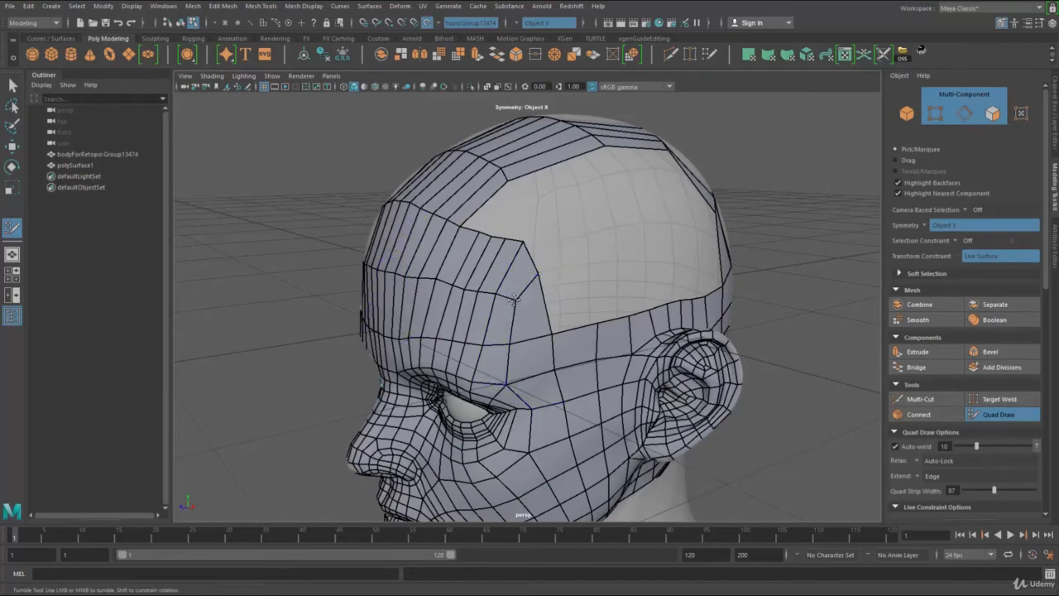
mouse_move(523, 244)
left_mouse_down()
mouse_move(526, 258)
mouse_move(509, 247)
left_mouse_up()
left_click_drag(514, 300, 543, 289)
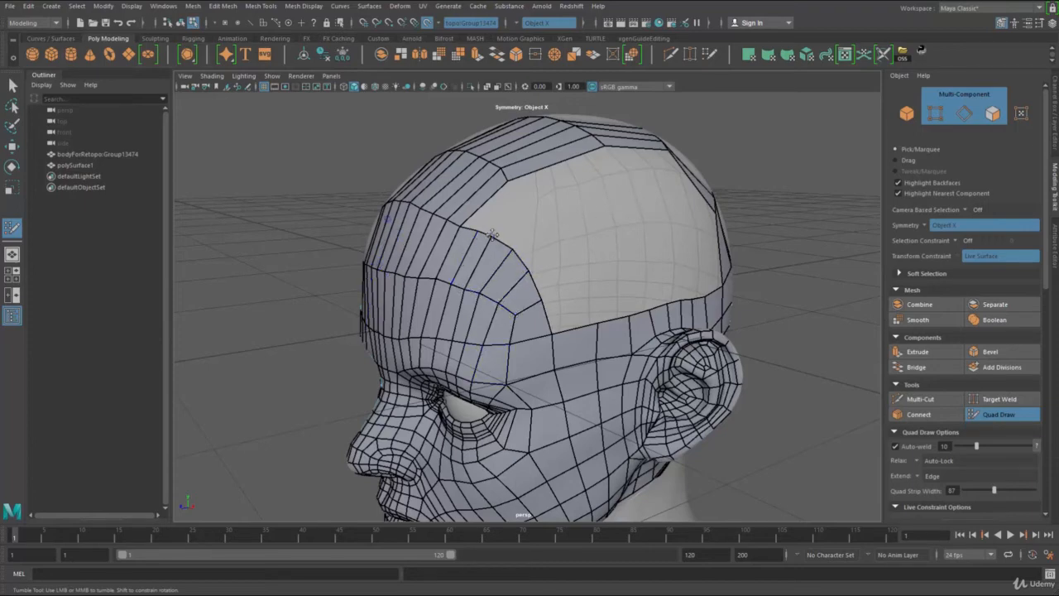
Step: Extend a third row of quads around the curved temple edge, from the crown strip down to the border before the ear
left_click_drag(526, 258, 473, 312, "alt")
right_click_drag(473, 313, 479, 314, "alt")
middle_click_drag(478, 315, 536, 263)
left_click_drag(577, 353, 576, 389)
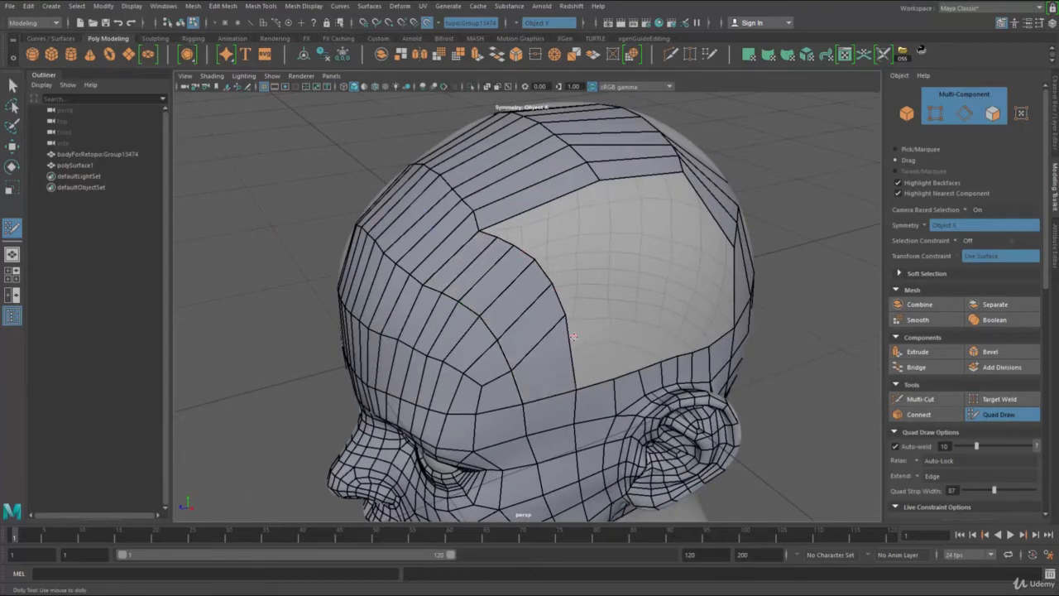
Step: Move the outer vertices of the third temple row downward to even out the quad spacing
left_click_drag(566, 315, 565, 347)
left_click_drag(552, 285, 553, 310)
left_click_drag(534, 260, 533, 286)
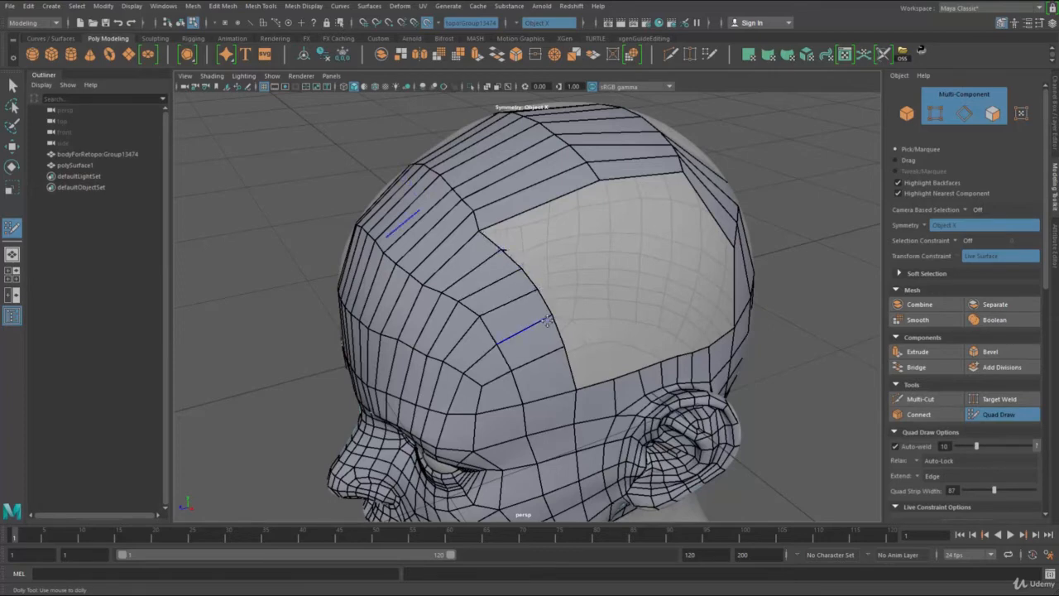
Step: Extend a quad at the upper end of the outer temple row and weld its corner to the crown strip
left_click_drag(616, 293, 580, 291, "alt")
key("Tab")
middle_click_drag(480, 270, 527, 263)
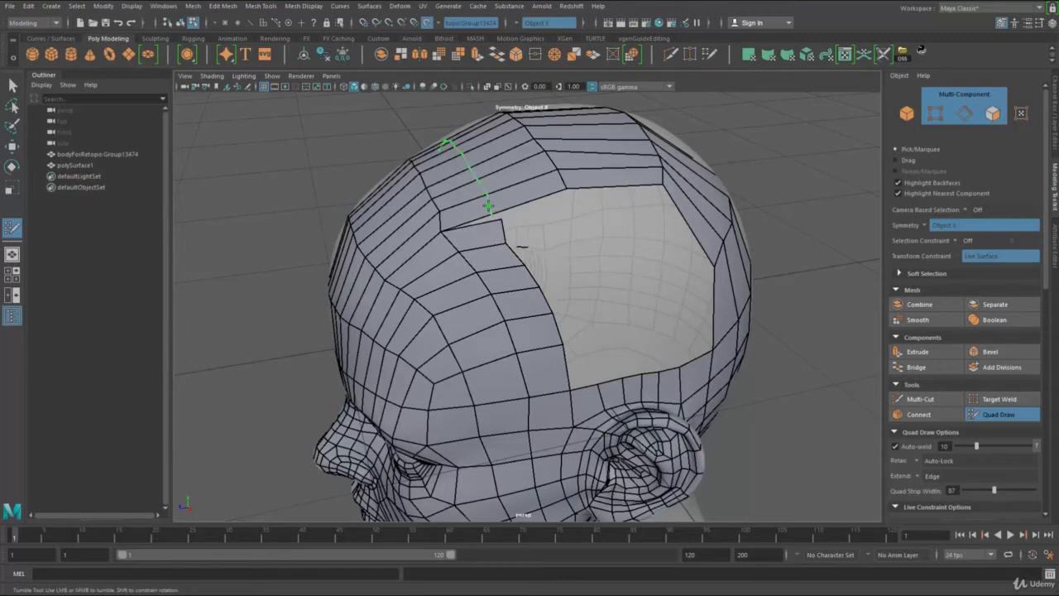
left_click(501, 221, "ctrl")
left_click_drag(499, 216, 496, 212)
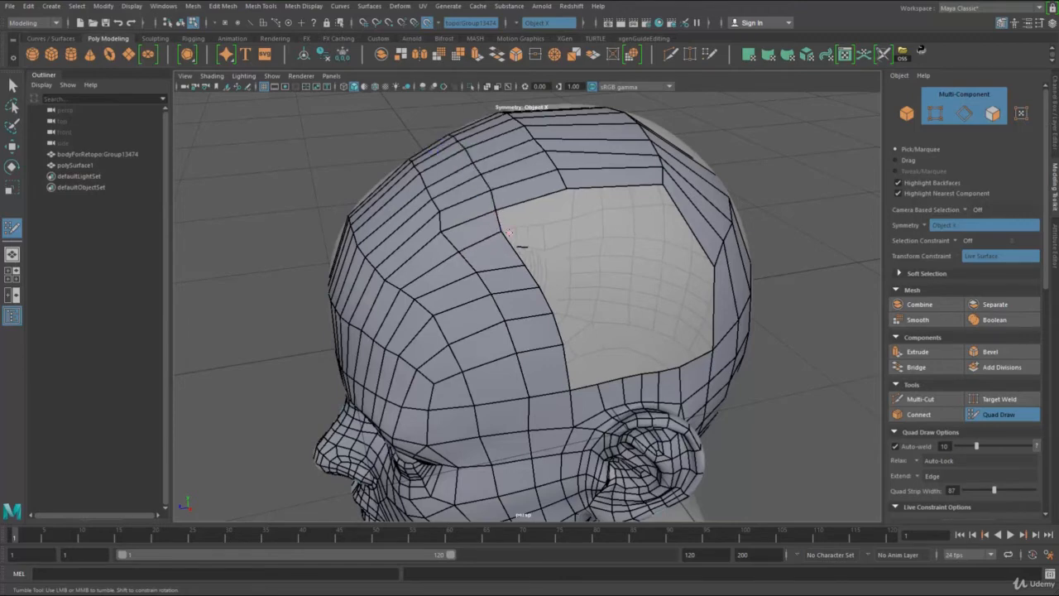
Step: Add a quad above the border behind the ear, insert an edge loop through the back quads, and weld the corner to it
left_click_drag(551, 260, 536, 247, "alt")
key("Tab")
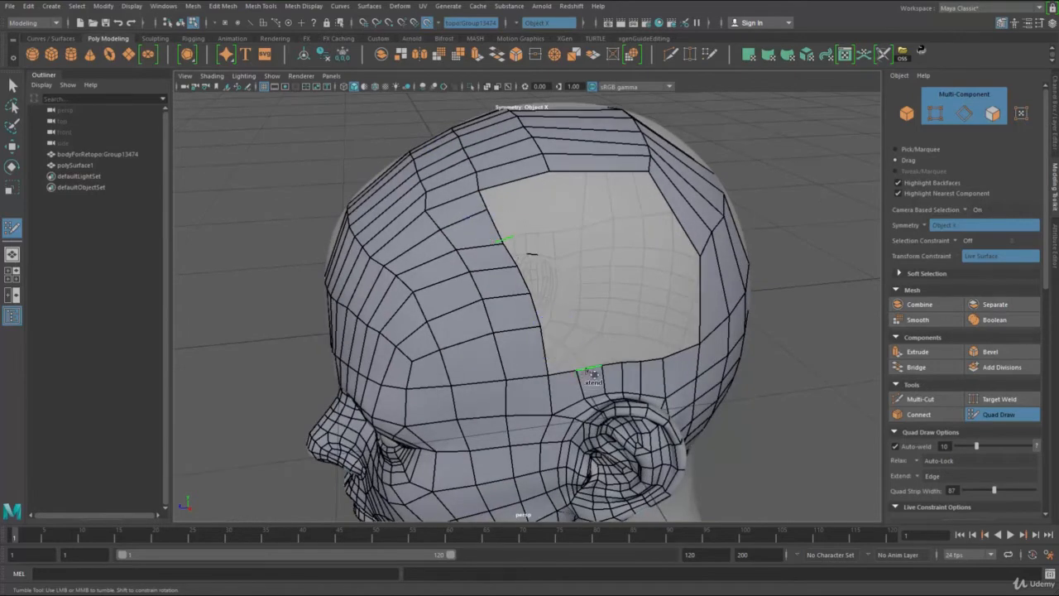
left_click_drag(592, 374, 637, 327)
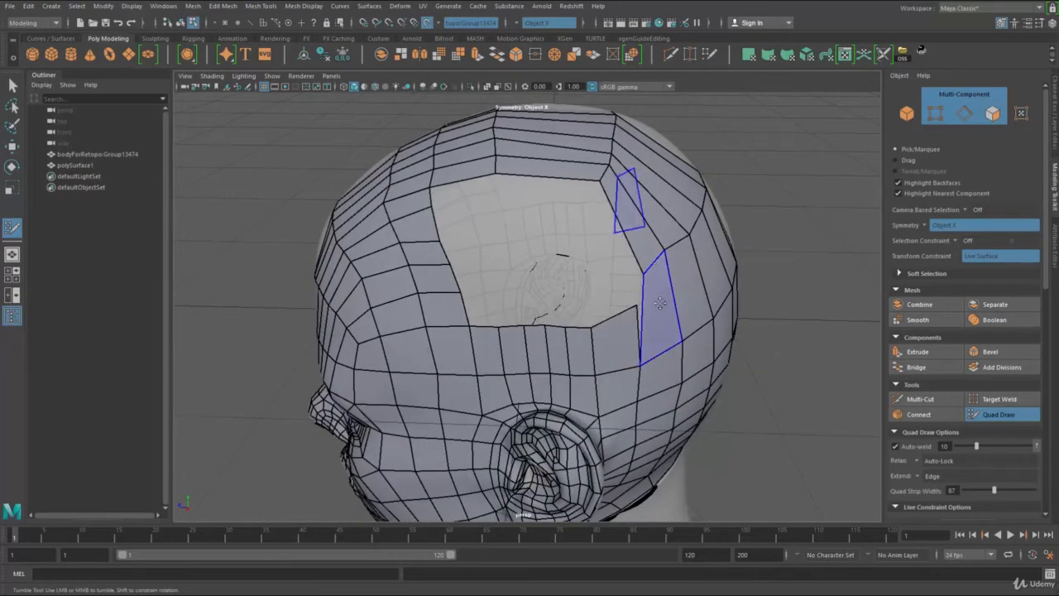
left_click(674, 294, "ctrl")
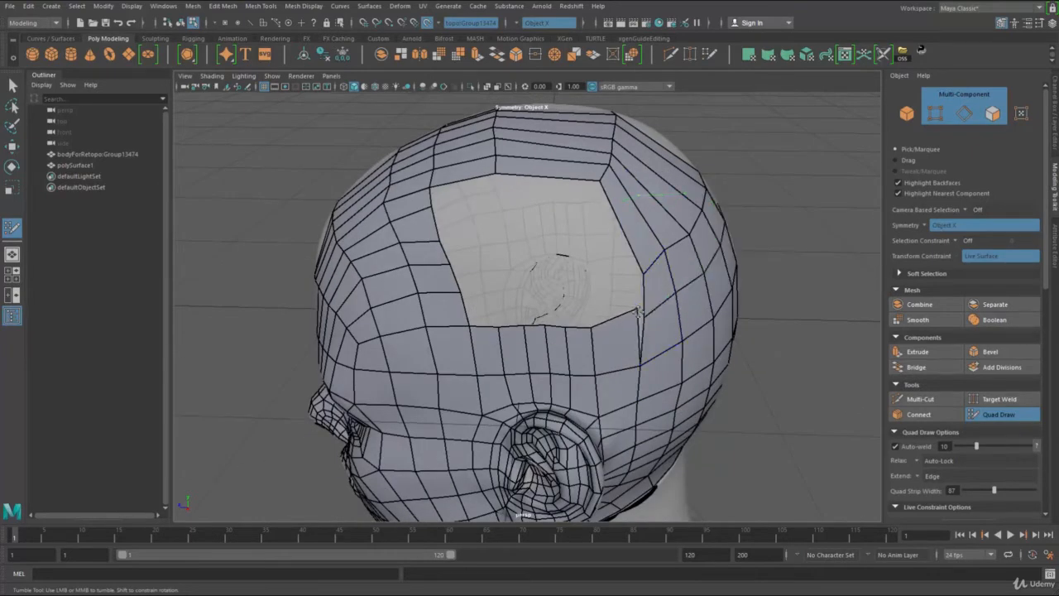
left_click_drag(638, 312, 644, 317)
Step: Extend the border above the ear upward by one row of quads and weld its front end to the temple mesh
middle_click_drag(618, 322, 616, 280)
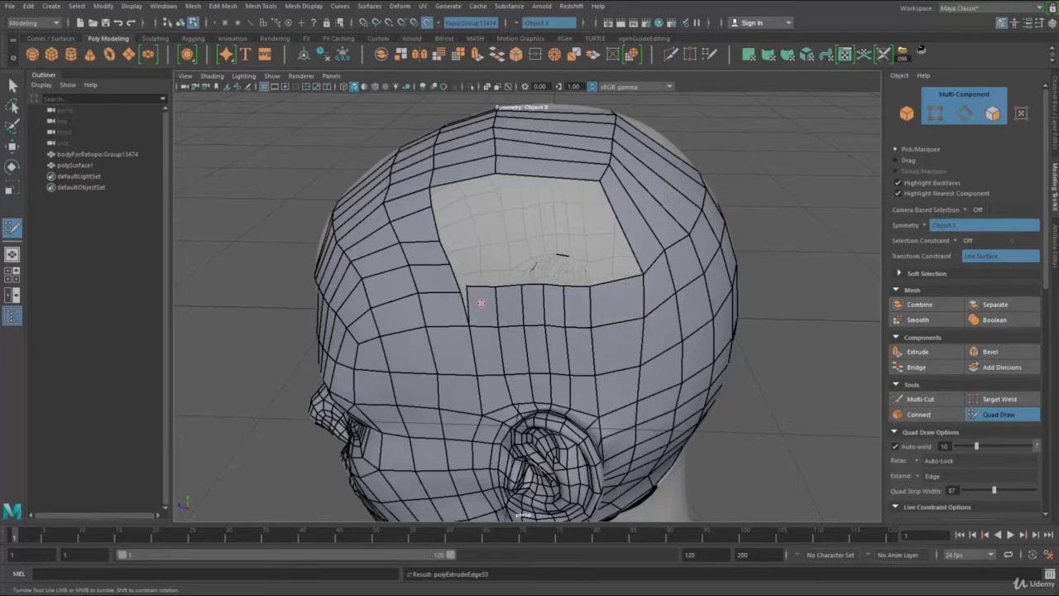
left_click_drag(484, 286, 479, 290)
Step: Insert edge loops through the crown and back-of-head quads that surround the opening above the ear
left_click_drag(516, 256, 574, 261, "alt")
left_click_drag(515, 341, 538, 239, "alt")
middle_click_drag(502, 224, 502, 257, "alt")
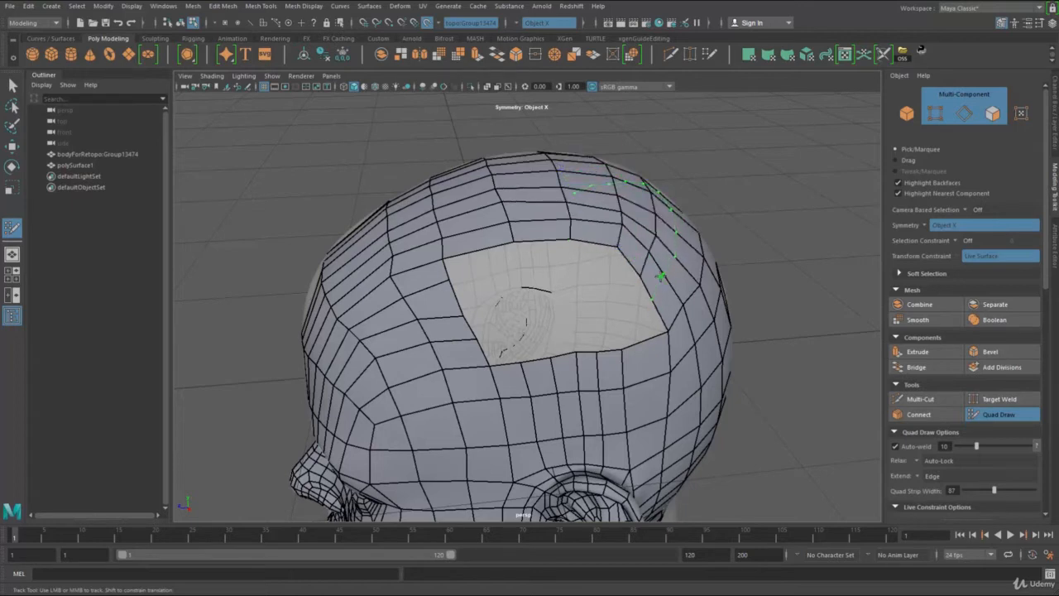
Step: Extend the front edges of the opening backward as a column of quads joined to the crown and the ear row
key("Tab")
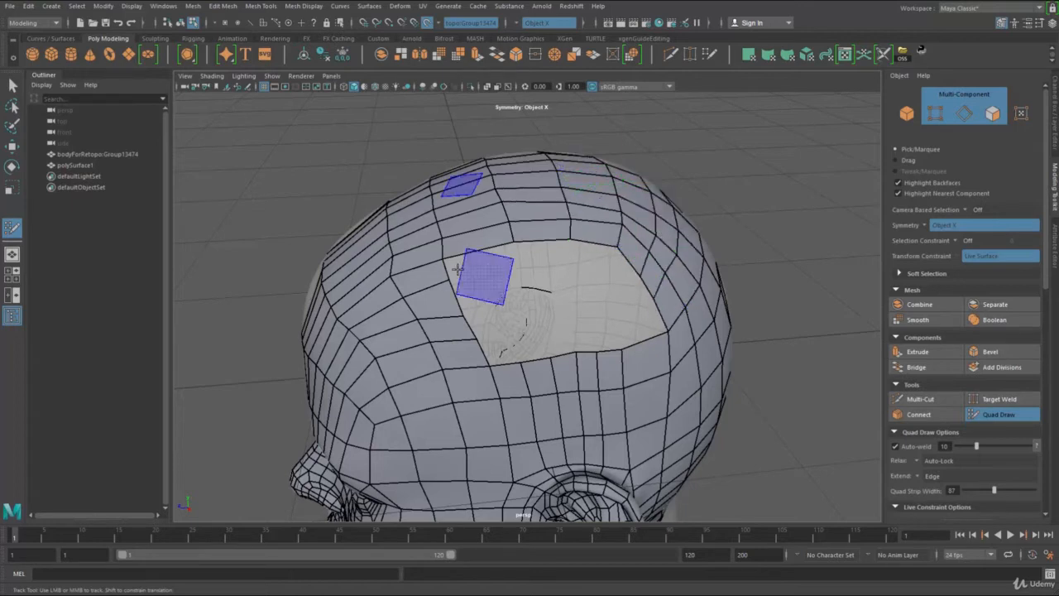
mouse_move(457, 275)
left_mouse_down()
mouse_move(518, 253)
mouse_move(508, 258)
left_mouse_up()
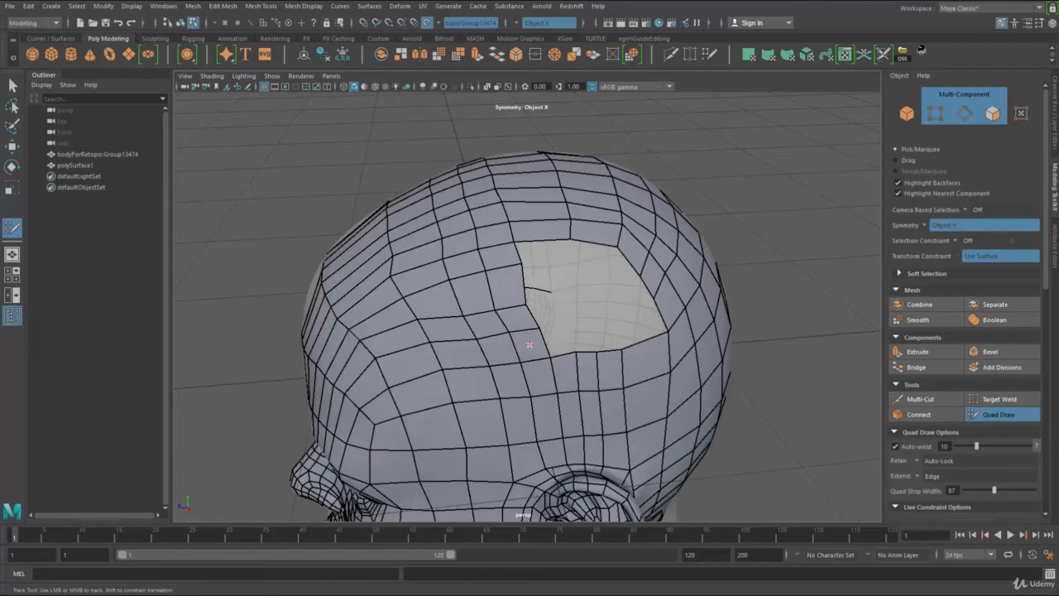
left_click_drag(529, 310, 585, 302, "alt")
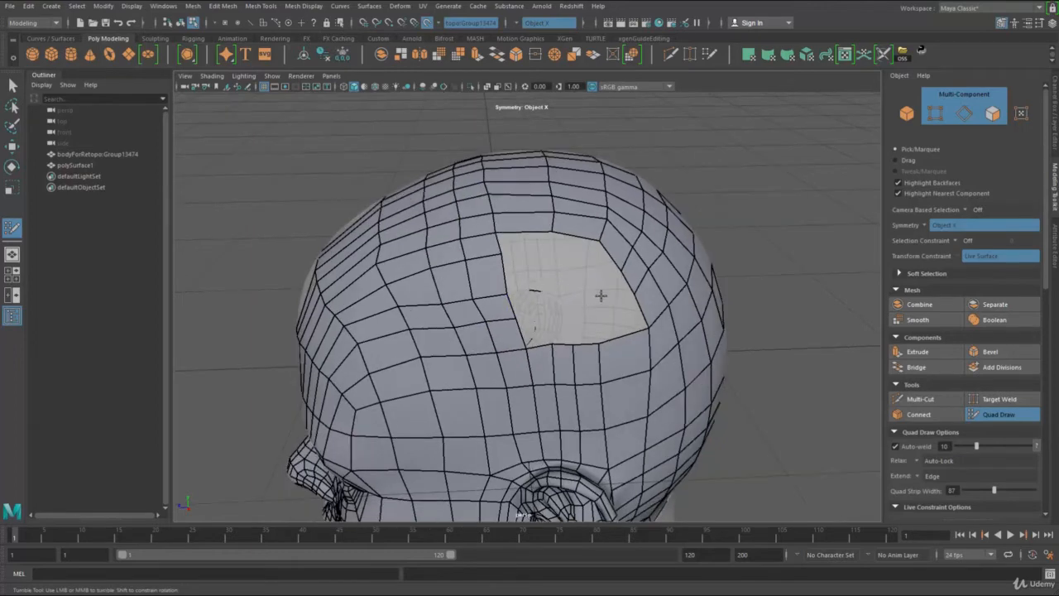
Step: Place points inside the opening, fill quads along its rear side and upper corners, and adjust the new inner vertex
left_click(597, 313)
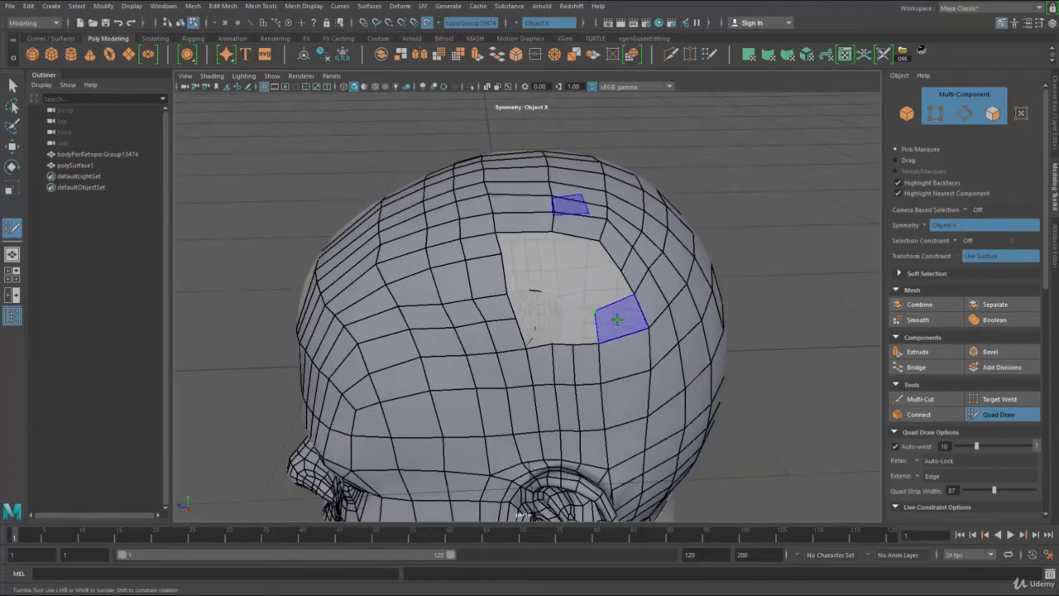
left_click(616, 322, "shift")
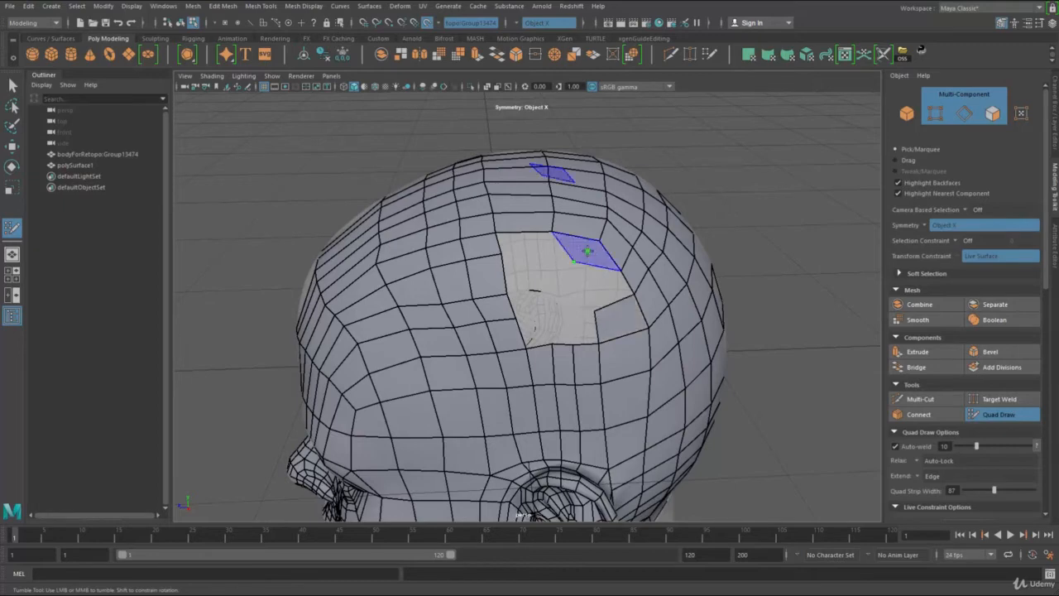
left_click(574, 260, "shift")
left_click(573, 263, "shift")
left_click_drag(573, 264, 578, 278)
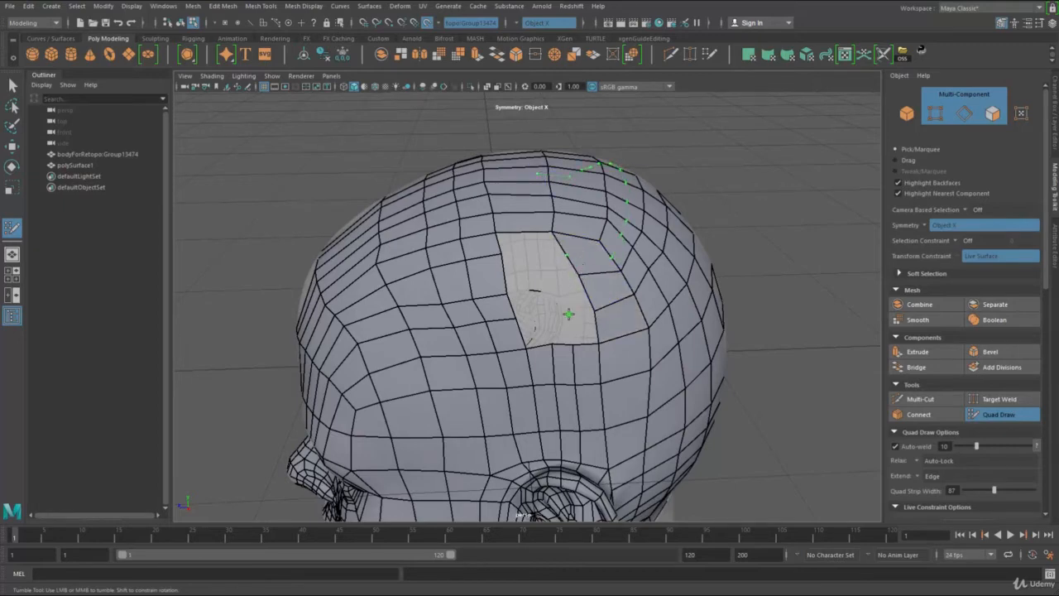
Step: Fill the remaining quads in the middle of the opening above the ear until the gap is closed
left_click(516, 275, "shift")
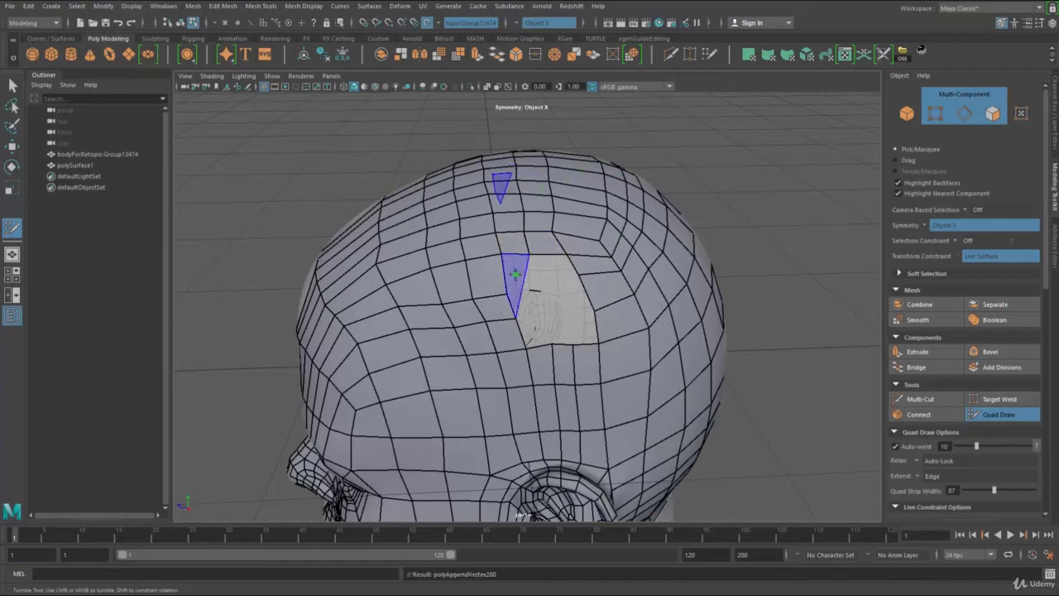
left_click(571, 275, "shift")
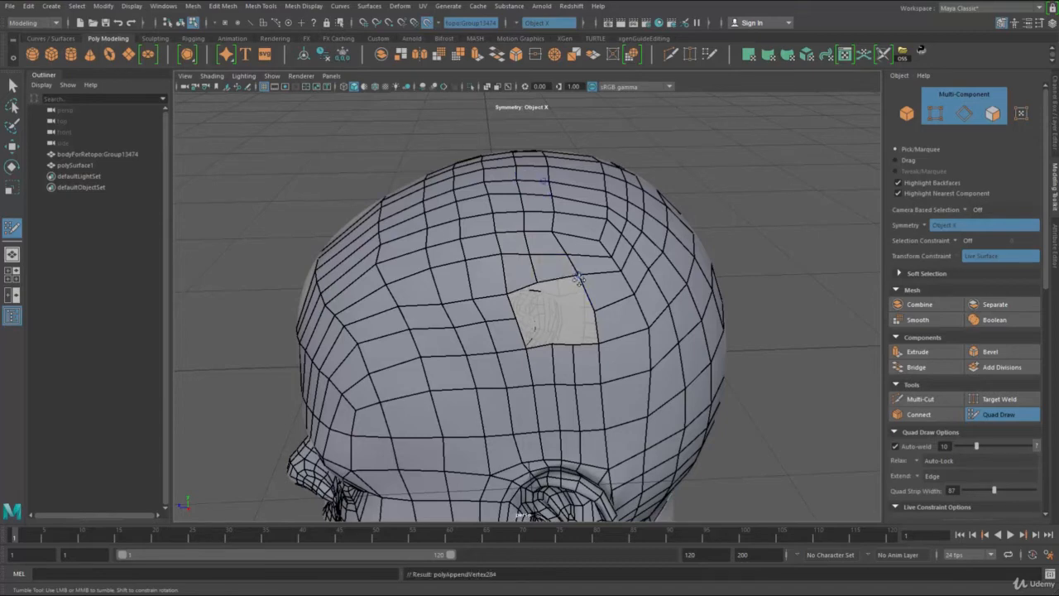
left_click(539, 329, "shift")
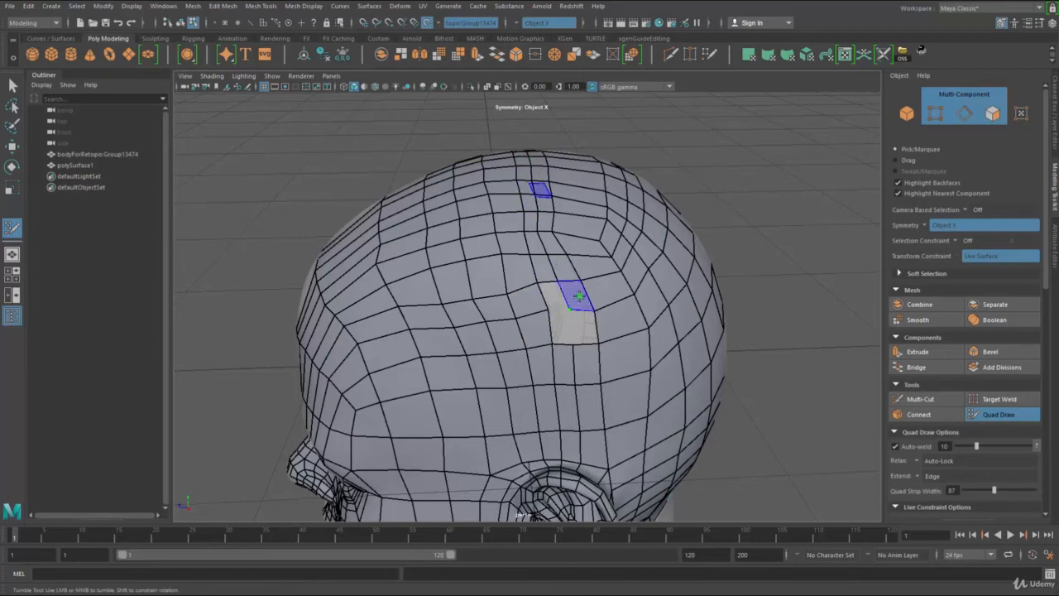
left_click(568, 298, "shift")
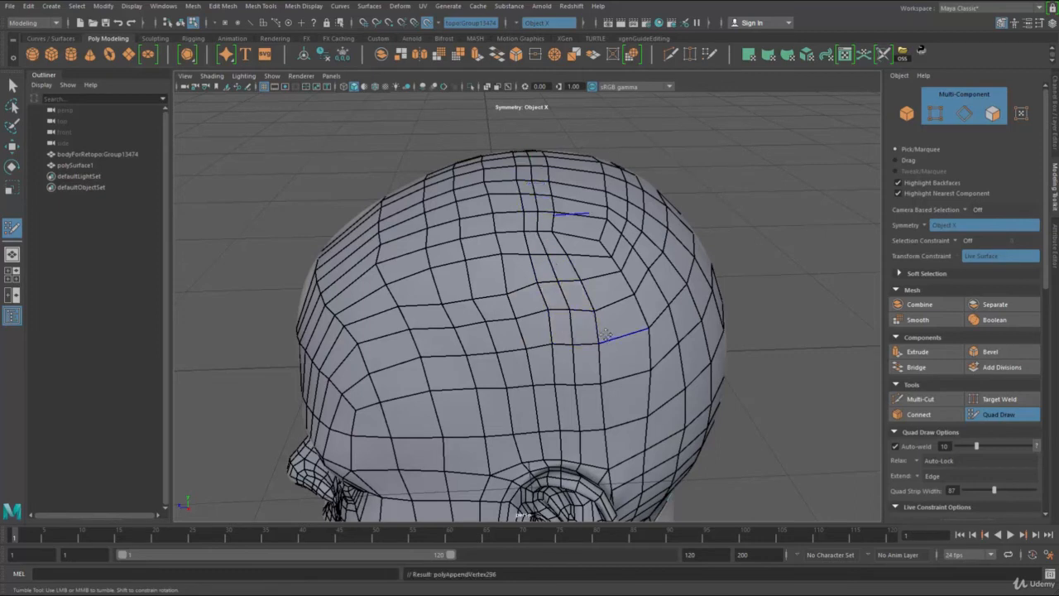
Step: Relax the newly filled quads above the ear and around the crown until they are evenly spaced
mouse_move(586, 327)
left_mouse_down("alt")
mouse_move(500, 293)
mouse_move(439, 217)
mouse_move(537, 277)
mouse_move(530, 224)
mouse_move(504, 240)
left_mouse_up("alt")
right_click_drag(505, 240, 534, 268, "alt")
mouse_move(533, 269)
left_mouse_down("alt")
mouse_move(548, 299)
mouse_move(520, 279)
left_mouse_up("alt")
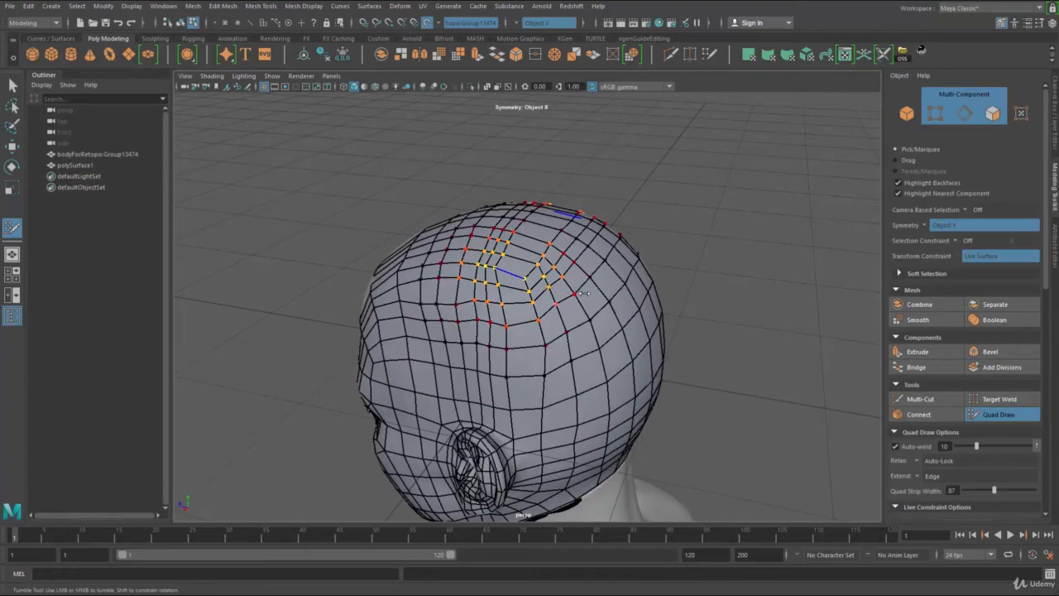
mouse_move(551, 295)
left_mouse_down("alt")
mouse_move(560, 321)
mouse_move(543, 276)
mouse_move(536, 358)
mouse_move(515, 377)
mouse_move(599, 340)
left_mouse_up("alt")
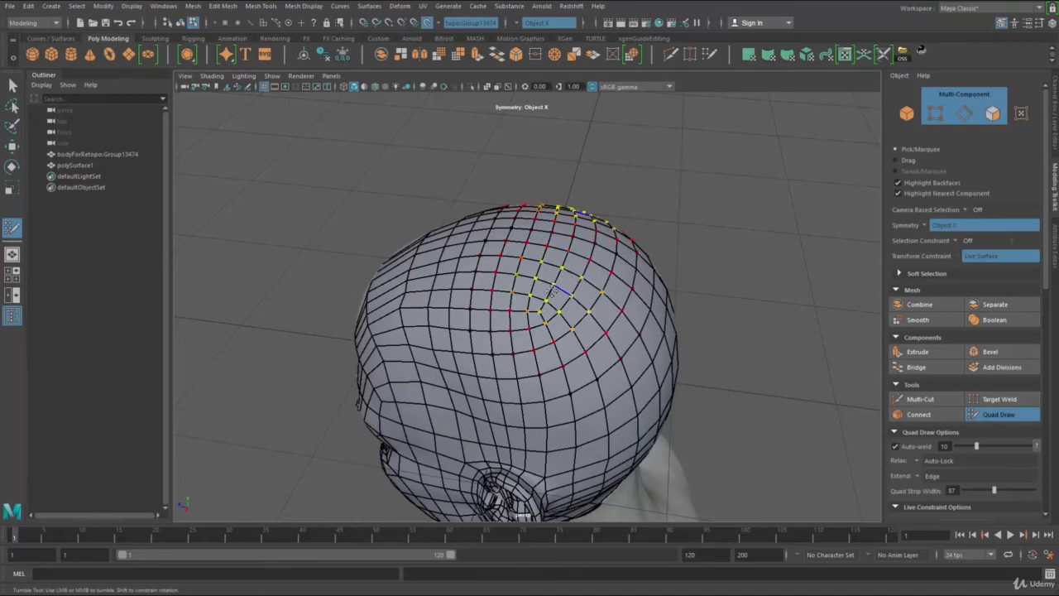
mouse_move(552, 293)
left_mouse_down("alt")
mouse_move(574, 278)
mouse_move(587, 308)
mouse_move(578, 332)
mouse_move(611, 310)
mouse_move(614, 321)
mouse_move(580, 281)
left_mouse_up("alt")
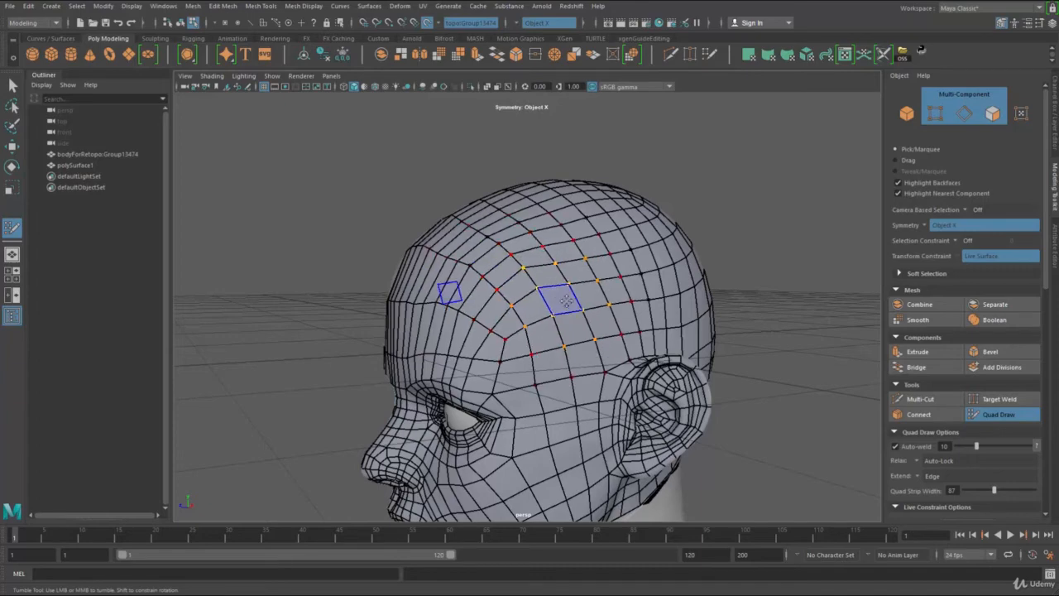
Step: Relax the quads along the temple, the side above the ear and the top of the head
left_click_drag(641, 263, 603, 294, "alt")
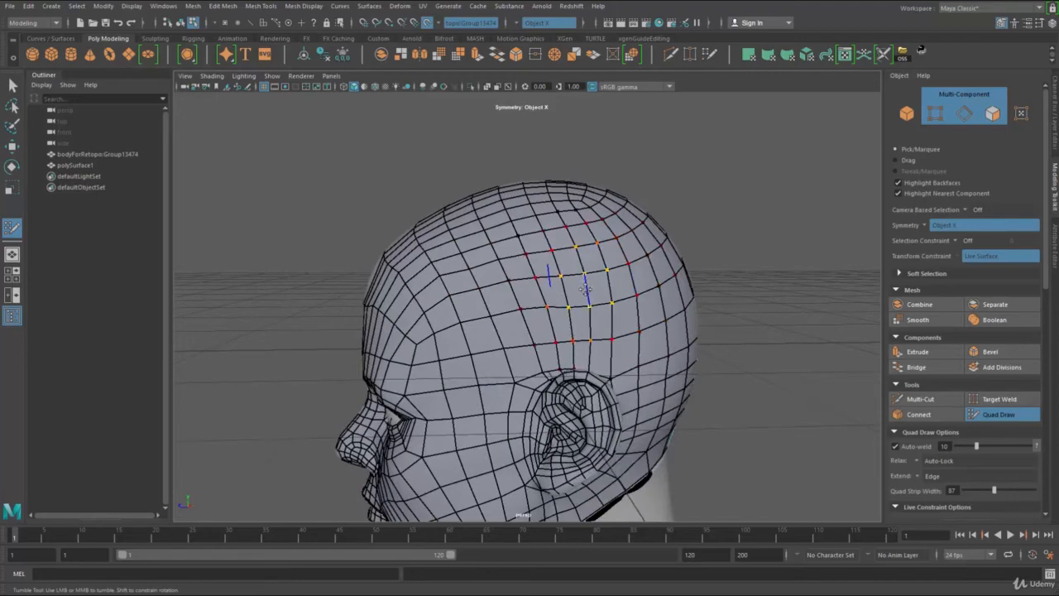
left_click_drag(618, 227, 533, 285, "alt")
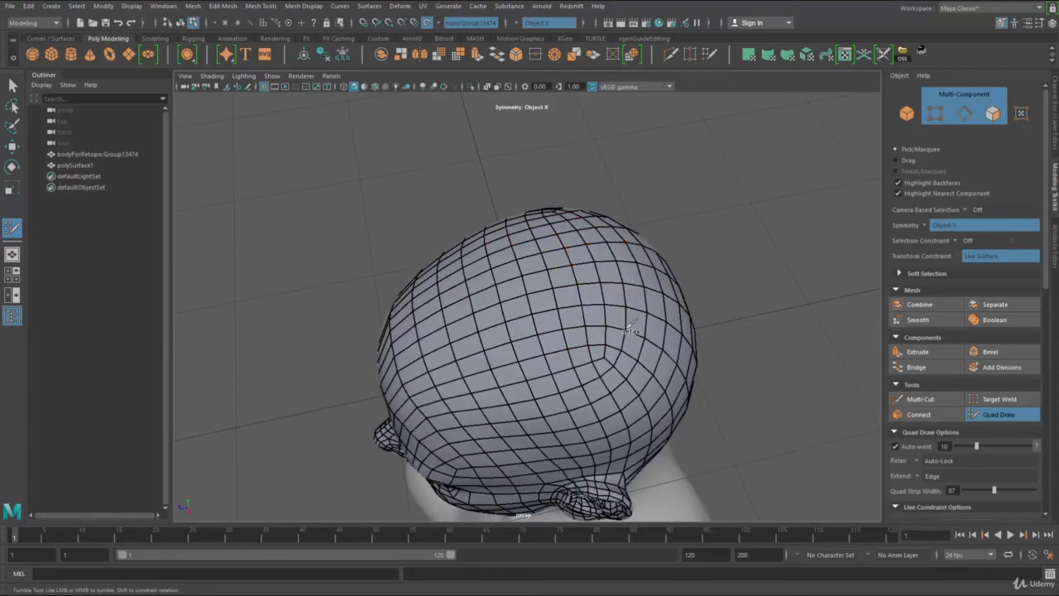
mouse_move(596, 216)
left_mouse_down("alt")
mouse_move(537, 317)
mouse_move(508, 308)
mouse_move(514, 361)
mouse_move(527, 265)
mouse_move(602, 249)
mouse_move(551, 284)
mouse_move(597, 288)
mouse_move(577, 253)
mouse_move(598, 253)
mouse_move(594, 276)
mouse_move(613, 296)
mouse_move(581, 278)
left_mouse_up("alt")
mouse_move(611, 286)
right_mouse_down("alt")
mouse_move(635, 295)
mouse_move(579, 292)
right_mouse_up("alt")
left_click_drag(519, 292, 602, 277, "alt")
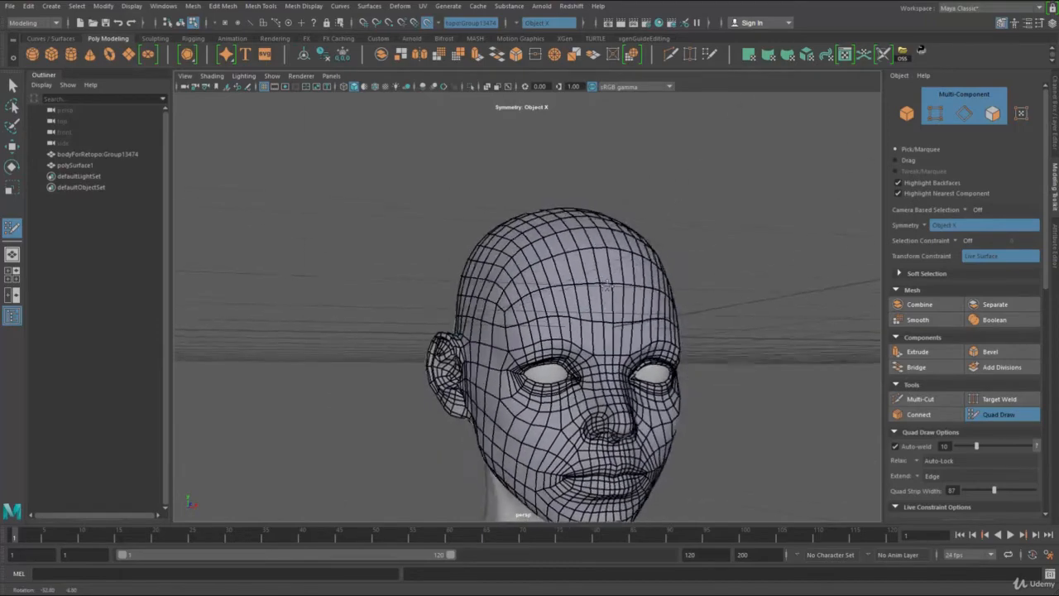
right_click_drag(567, 271, 632, 278, "alt")
mouse_move(632, 280)
left_mouse_down("shift")
mouse_move(630, 262)
mouse_move(637, 280)
mouse_move(607, 281)
left_mouse_up("shift")
Step: Restart Quad Draw on polySurface1 and insert an edge loop across the forehead
key("q")
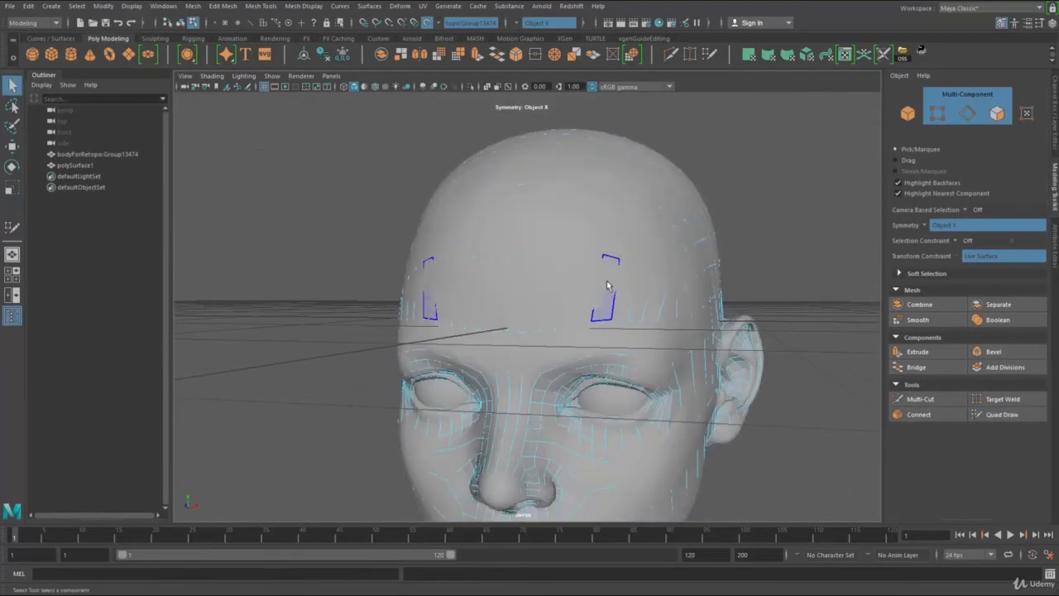
mouse_move(607, 281)
right_mouse_down()
mouse_move(674, 200)
mouse_move(652, 211)
mouse_move(657, 250)
mouse_move(603, 242)
mouse_move(652, 213)
right_mouse_up()
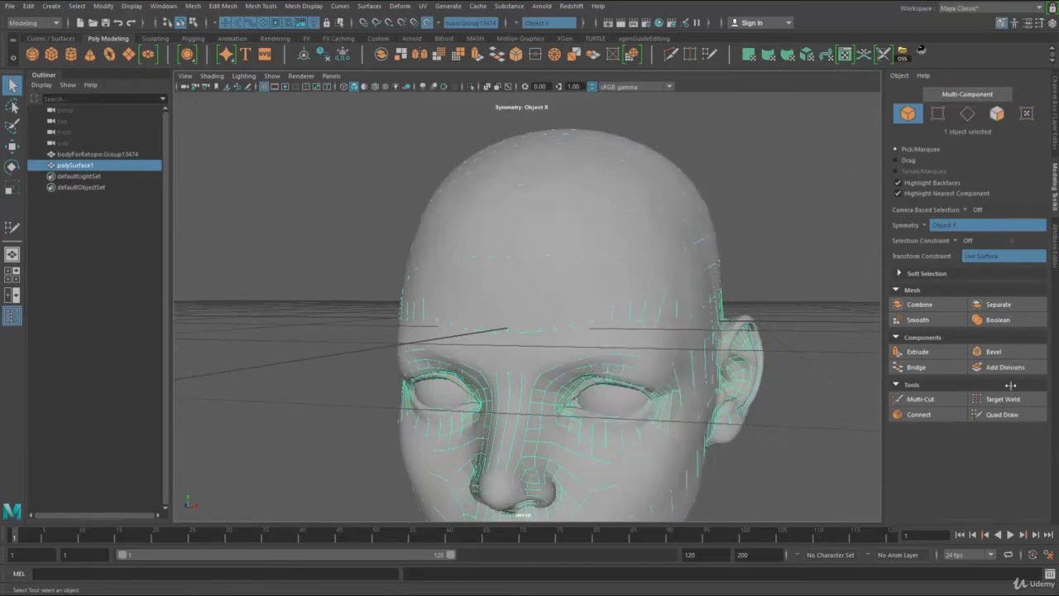
left_click(1011, 414)
left_click_drag(539, 273, 592, 287, "alt")
right_click_drag(593, 286, 606, 292, "alt")
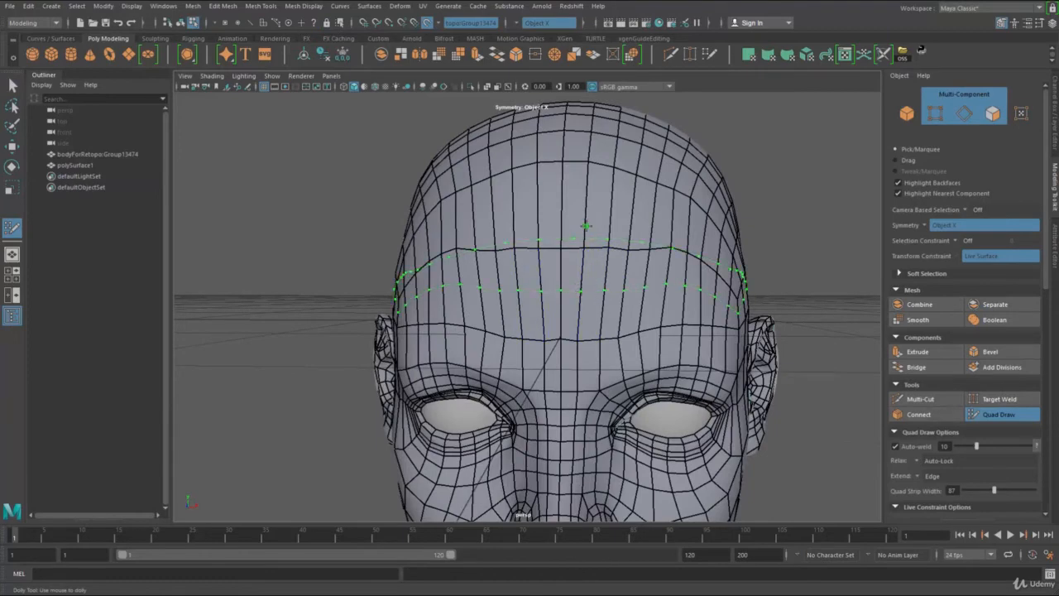
left_click_drag(584, 225, 575, 231, "alt")
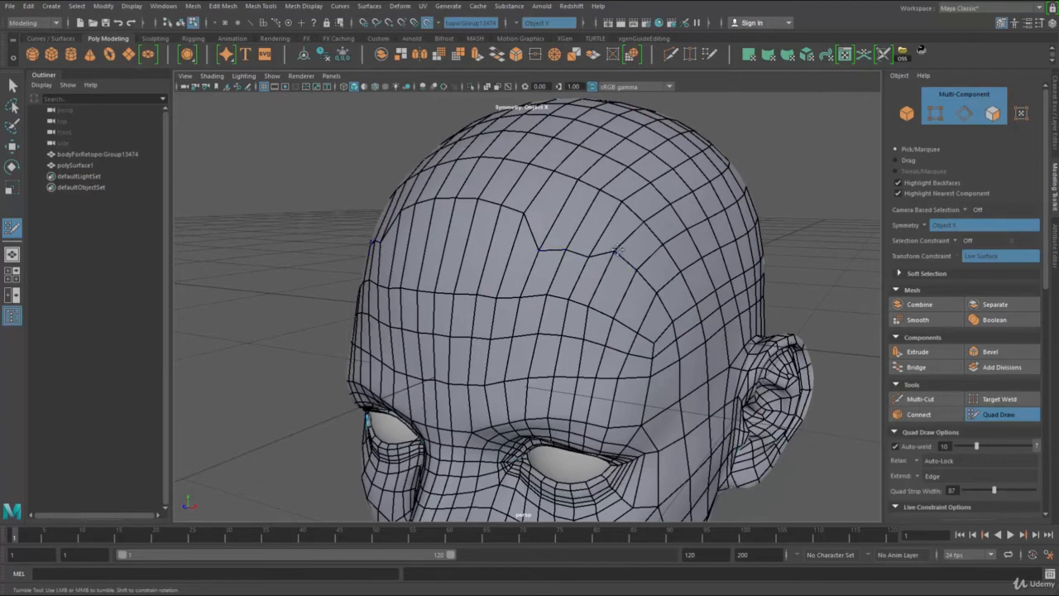
Step: Move the upper forehead edges down to narrow the tall rows of quads above the inserted loop
left_click_drag(522, 214, 498, 236)
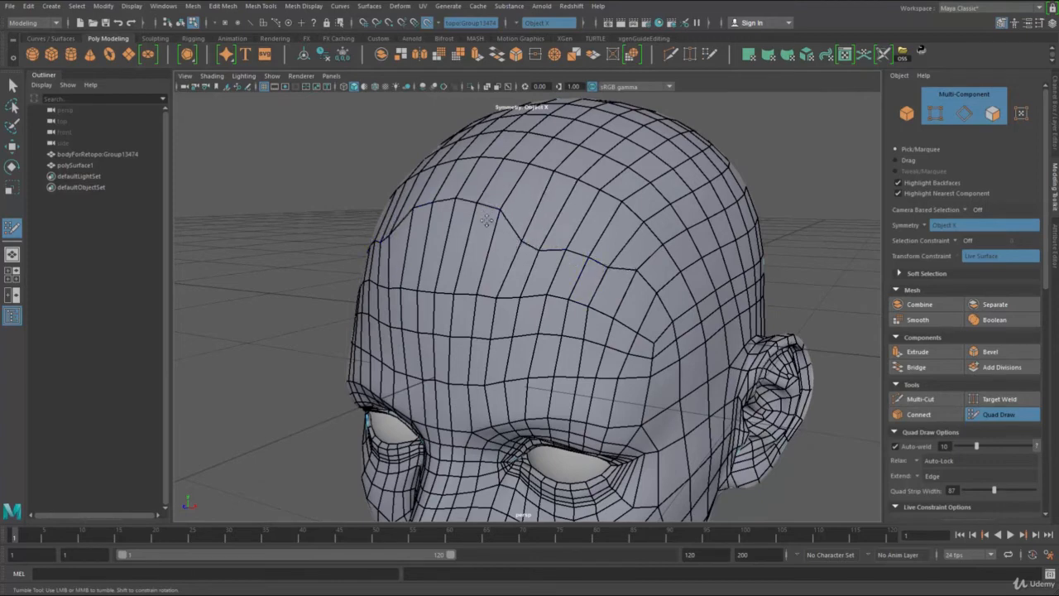
left_click_drag(477, 200, 449, 231)
left_click_drag(489, 157, 478, 196)
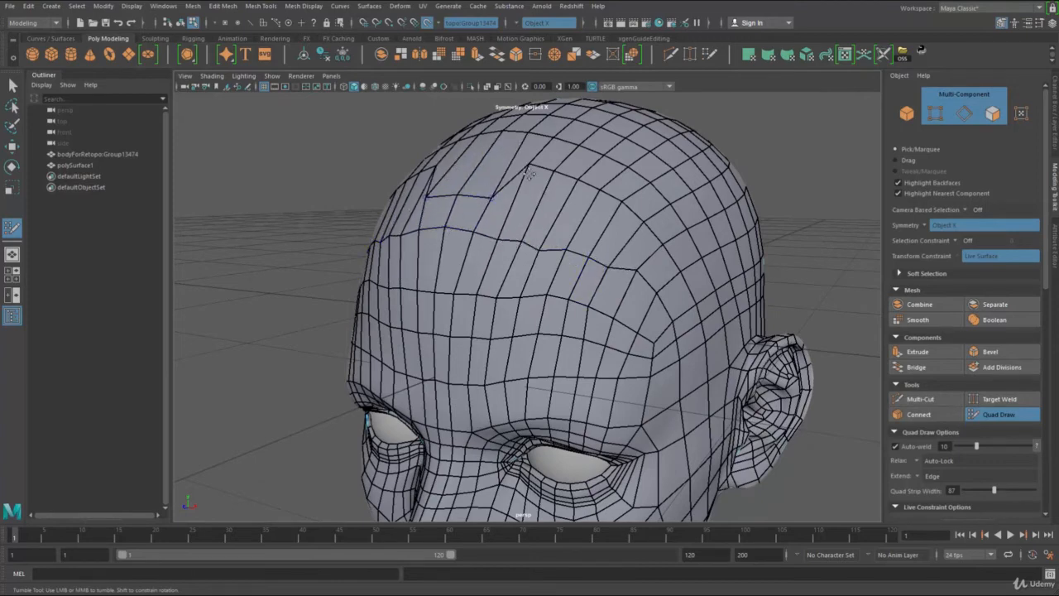
left_click_drag(531, 165, 521, 194)
Step: Relax the upper forehead and front crown quads to smooth the rows of shifted edges
mouse_move(578, 178)
left_mouse_down()
mouse_move(565, 206)
mouse_move(637, 258)
left_mouse_up()
mouse_move(569, 208)
left_mouse_down("shift")
mouse_move(542, 204)
mouse_move(660, 273)
mouse_move(654, 285)
mouse_move(501, 271)
mouse_move(472, 286)
left_mouse_up("shift")
mouse_move(521, 199)
left_mouse_down("shift")
mouse_move(574, 202)
mouse_move(637, 242)
mouse_move(633, 254)
mouse_move(608, 240)
left_mouse_up("shift")
mouse_move(518, 233)
left_mouse_down("shift")
mouse_move(438, 285)
mouse_move(629, 275)
left_mouse_up("shift")
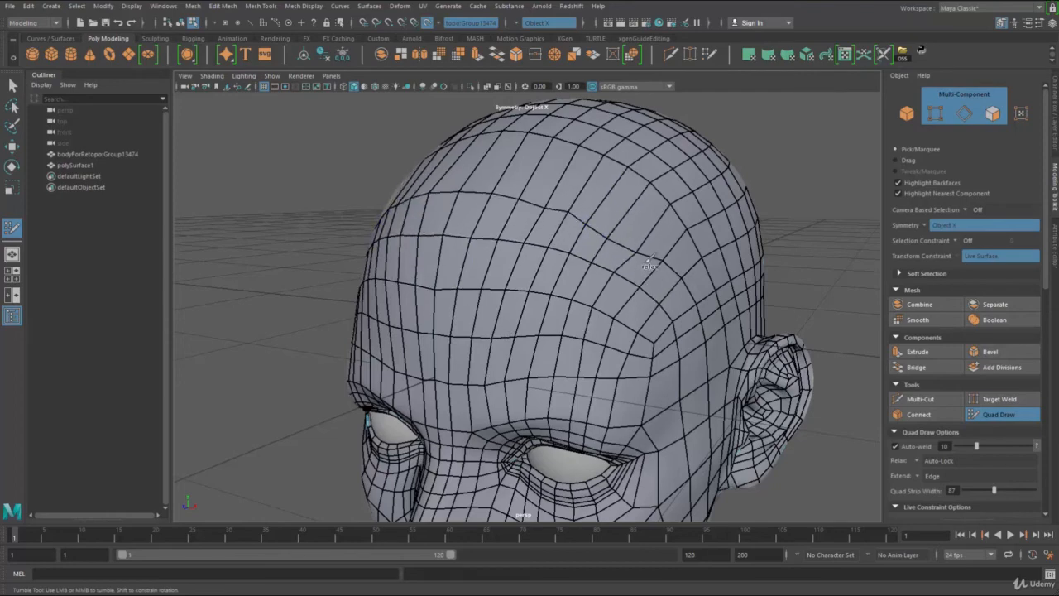
right_click_drag(627, 241, 601, 241, "alt")
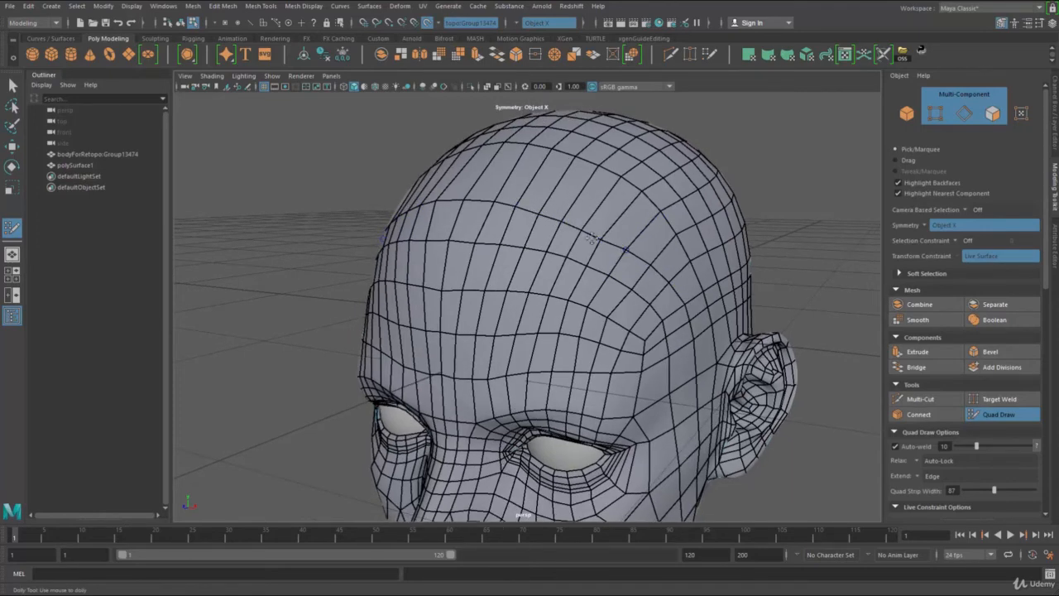
Step: Insert edge loops above the brows that run around the lower forehead and temples toward the ears
mouse_move(592, 239)
left_mouse_down("alt")
mouse_move(571, 335)
mouse_move(542, 329)
left_mouse_up("alt")
right_click_drag(542, 329, 588, 333, "alt")
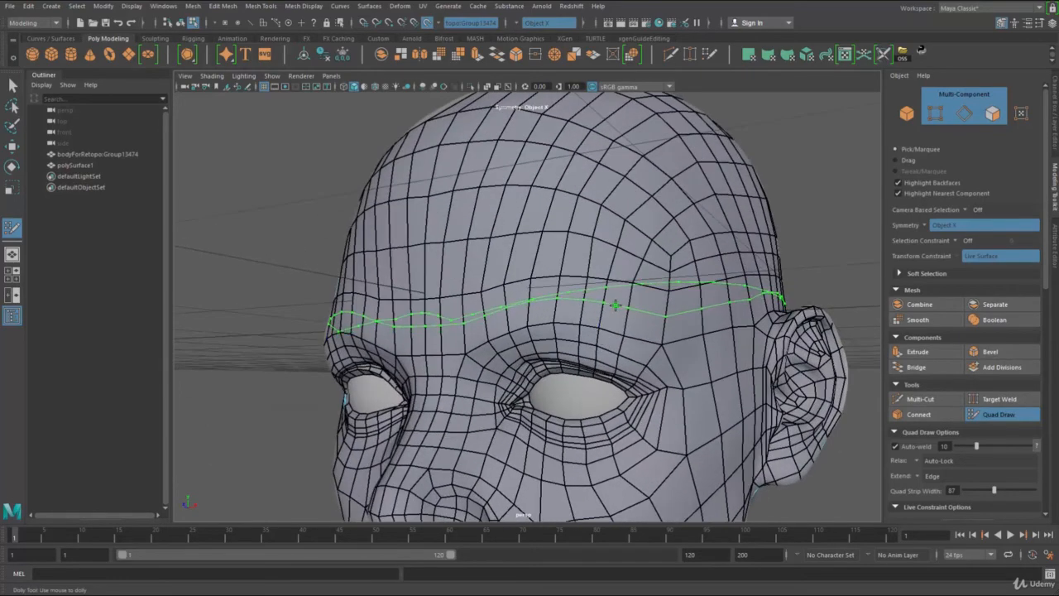
left_click_drag(627, 319, 633, 312, "alt")
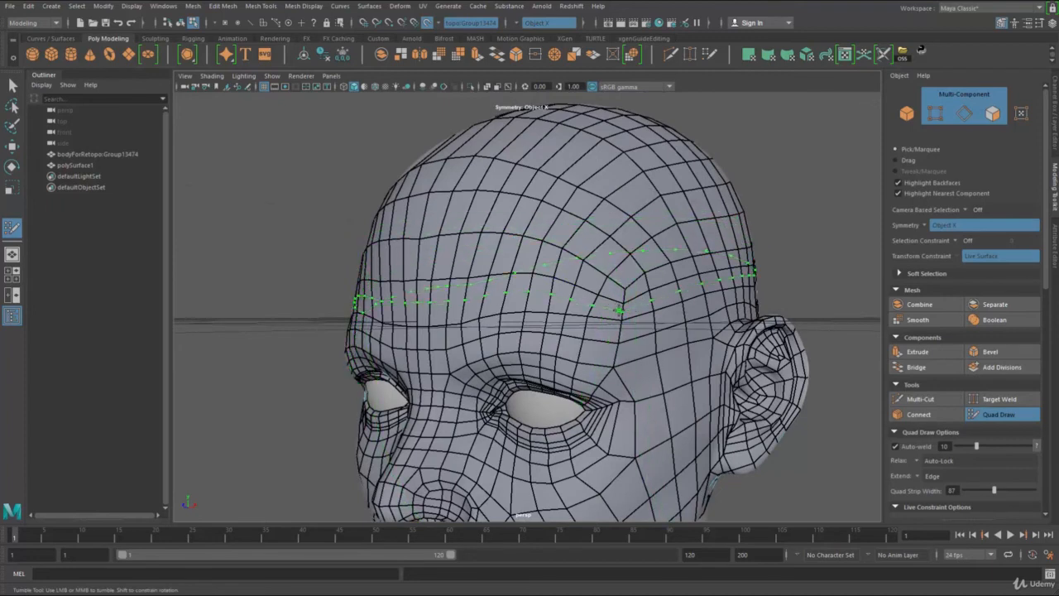
mouse_move(453, 249)
left_mouse_down("shift")
mouse_move(434, 263)
mouse_move(522, 274)
mouse_move(451, 277)
left_mouse_up("shift")
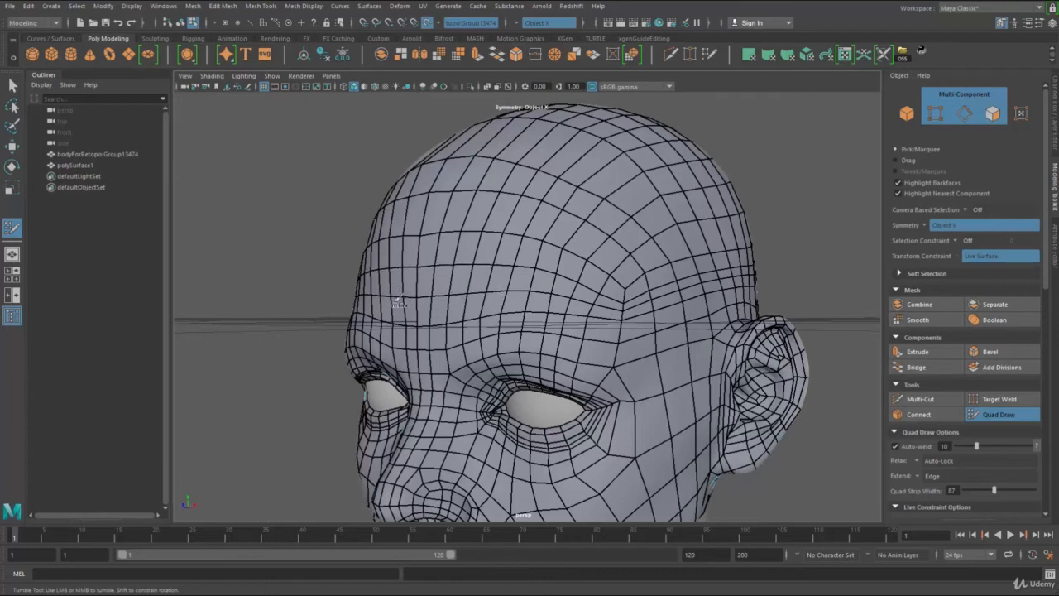
Step: Relax the forehead and temple quads around the new loops above the brows
mouse_move(626, 289)
left_mouse_down("shift")
mouse_move(631, 273)
mouse_move(597, 198)
mouse_move(422, 174)
mouse_move(471, 149)
mouse_move(633, 217)
left_mouse_up("shift")
mouse_move(629, 285)
left_mouse_down("shift")
mouse_move(677, 291)
mouse_move(502, 239)
mouse_move(524, 220)
mouse_move(485, 312)
mouse_move(548, 346)
mouse_move(604, 319)
mouse_move(600, 343)
mouse_move(568, 307)
mouse_move(495, 316)
left_mouse_up("shift")
mouse_move(466, 266)
left_mouse_down("shift")
mouse_move(621, 287)
mouse_move(550, 308)
left_mouse_up("shift")
mouse_move(551, 308)
left_mouse_down("alt")
mouse_move(631, 287)
mouse_move(736, 293)
mouse_move(481, 302)
left_mouse_up("alt")
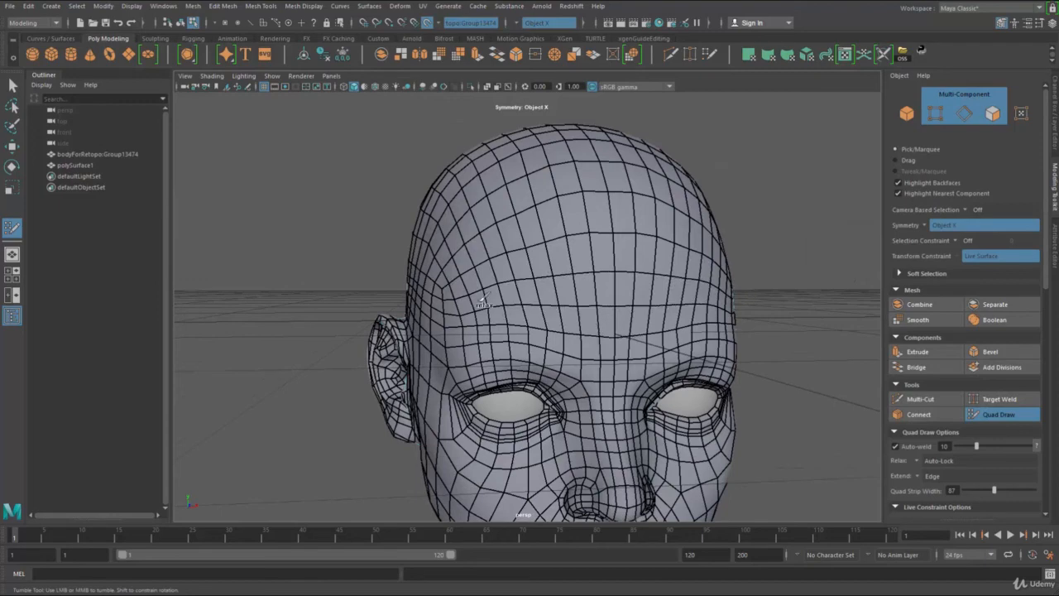
left_click_drag(596, 257, 620, 270, "alt")
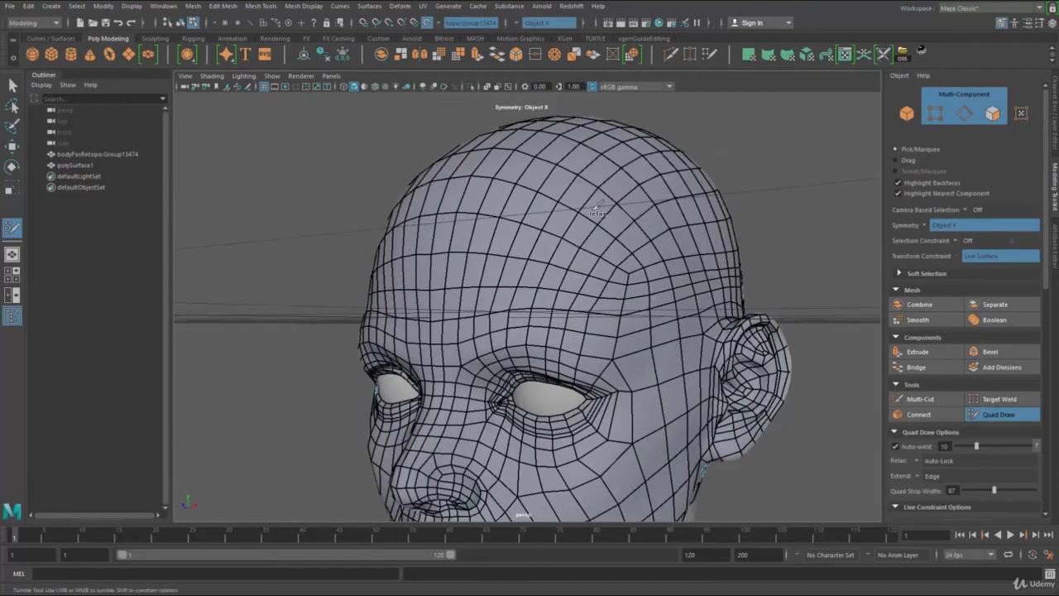
Step: Relax the quads on the side above the ear, the back of the head and the crown
left_click_drag(705, 303, 540, 280, "alt")
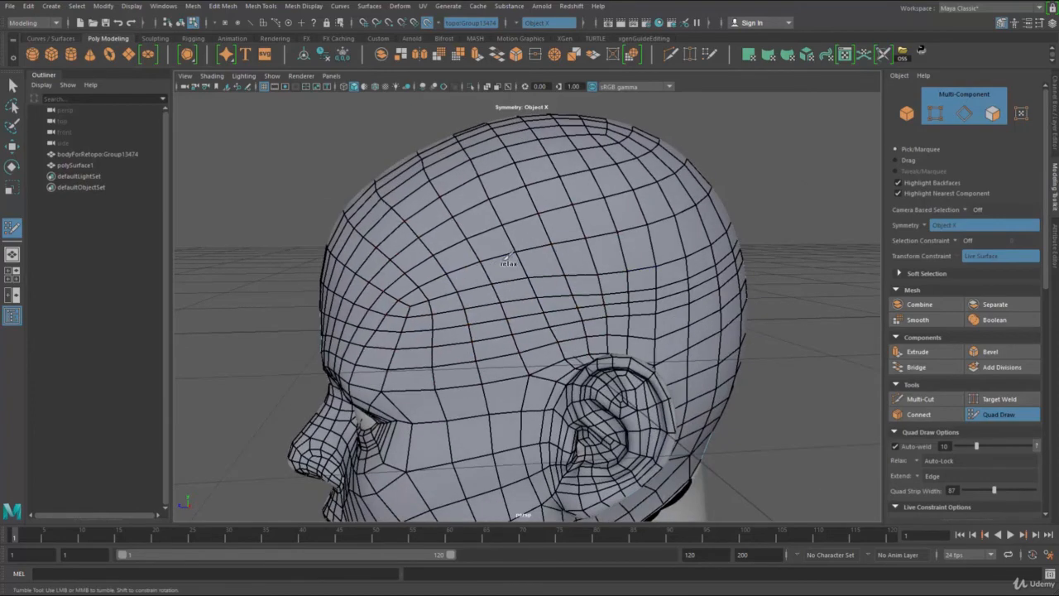
left_click_drag(702, 213, 539, 277, "alt")
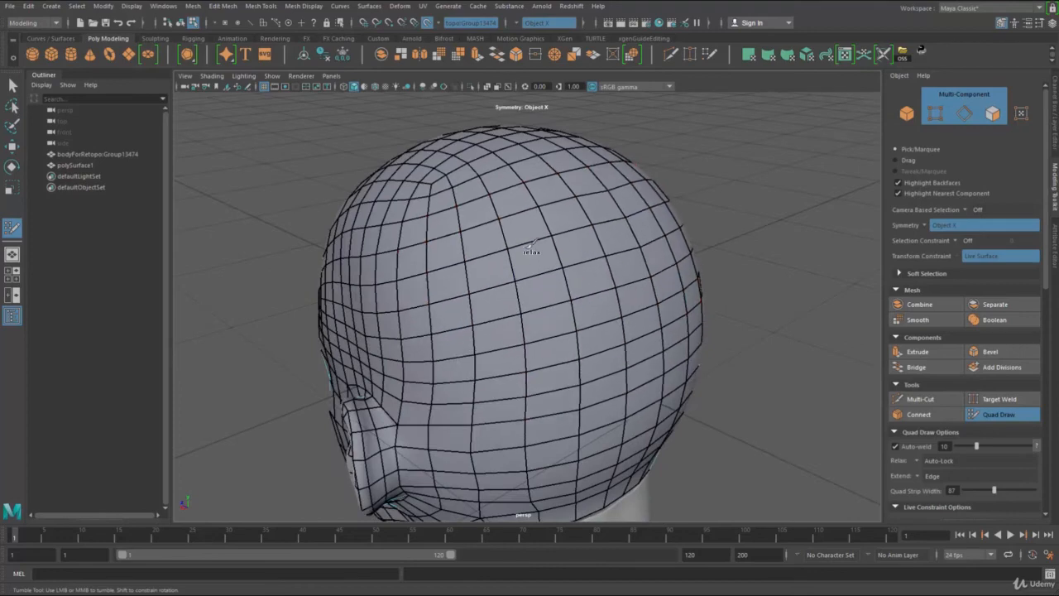
left_click_drag(504, 256, 595, 211, "alt")
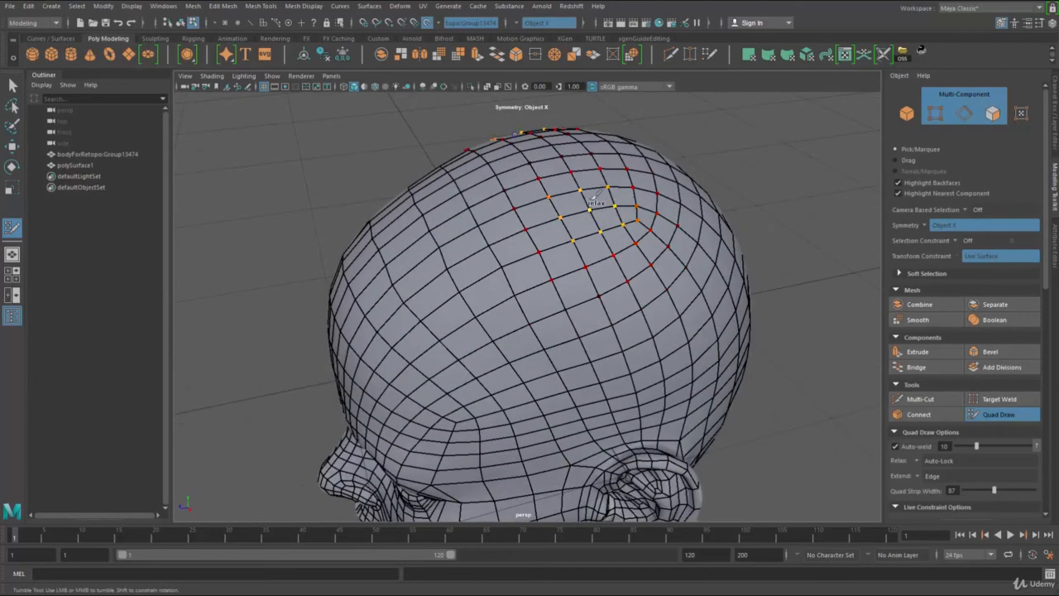
left_click_drag(555, 241, 536, 241, "alt")
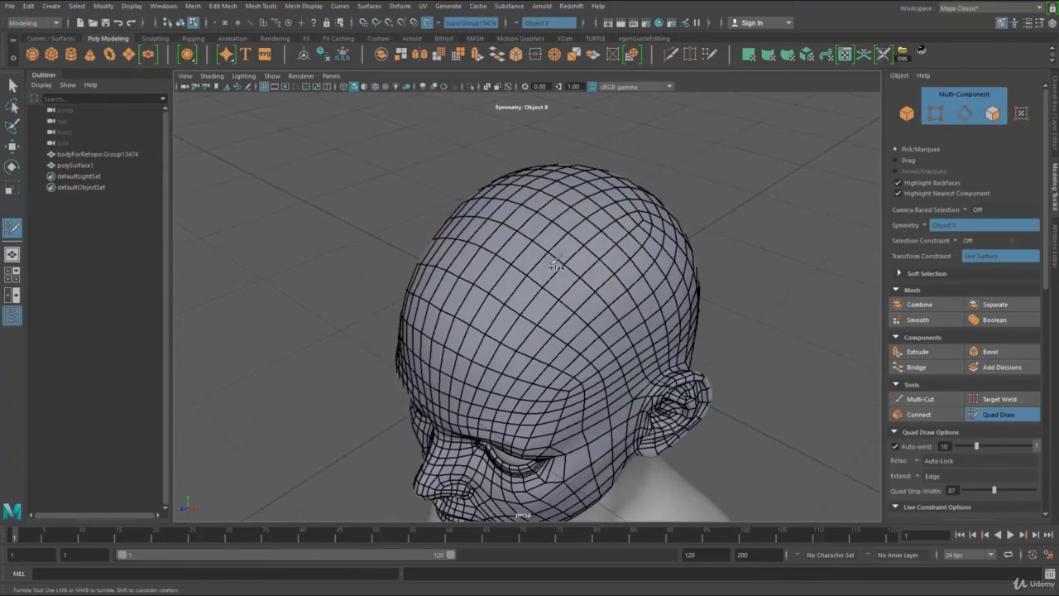
Step: Smooth the remaining uneven quads on the top of the head and between the eye's outer corner and the ear
left_click_drag(565, 287, 604, 282, "alt")
right_click_drag(509, 290, 550, 295, "alt")
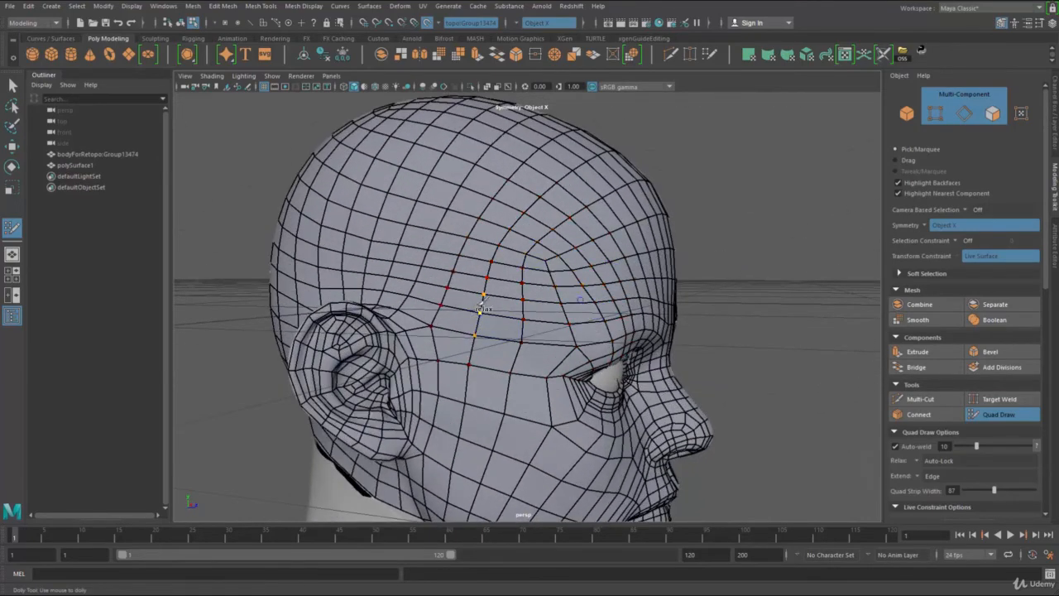
left_click_drag(533, 273, 388, 306, "alt")
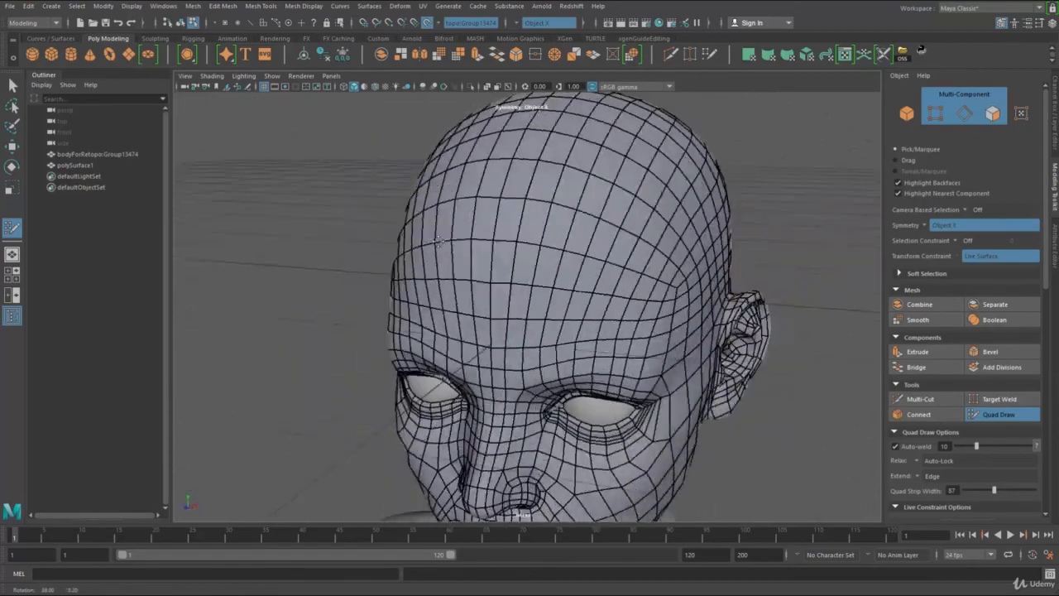
right_click_drag(397, 248, 296, 152, "alt")
left_click_drag(488, 306, 411, 254, "alt")
right_click_drag(411, 254, 513, 278, "alt")
left_click_drag(496, 277, 550, 286, "alt")
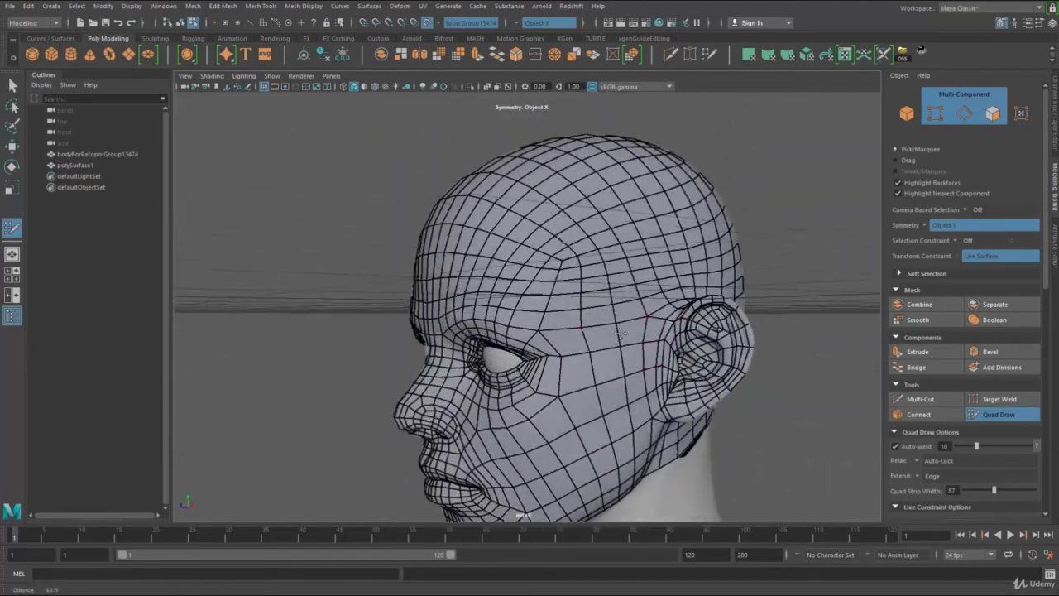
right_click_drag(538, 269, 574, 260, "alt")
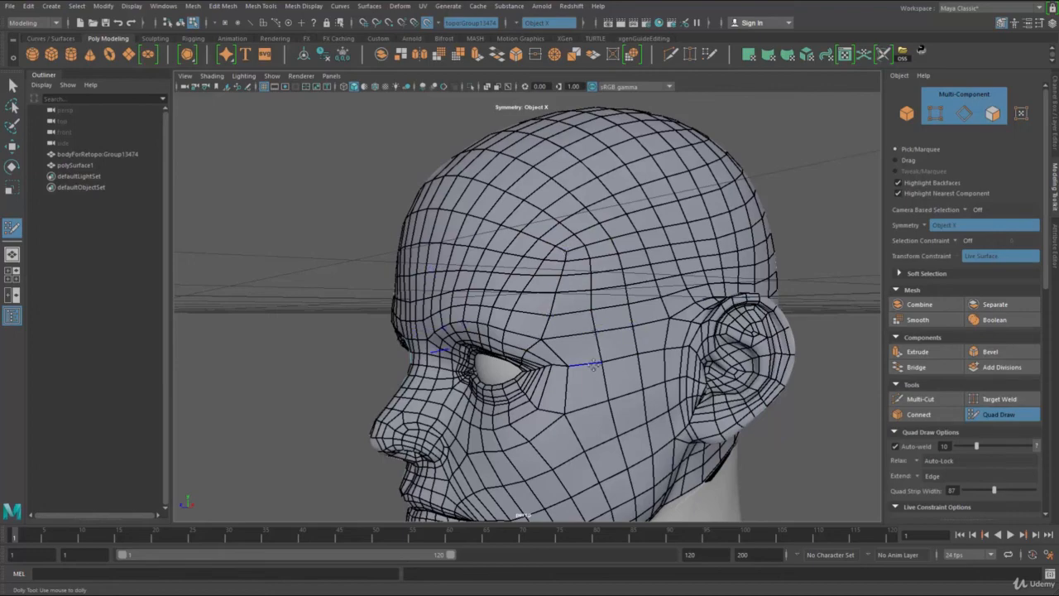
Step: Exit Quad Draw and select the polySurface1 head mesh in object mode
right_click_drag(585, 302, 383, 276, "alt")
left_click_drag(383, 277, 619, 317, "alt")
right_click_drag(620, 317, 662, 323, "alt")
left_click_drag(662, 323, 367, 339, "alt")
right_click_drag(366, 338, 283, 219, "alt")
mouse_move(283, 219)
left_mouse_down("alt")
mouse_move(405, 353)
mouse_move(587, 367)
mouse_move(390, 293)
mouse_move(408, 341)
mouse_move(600, 299)
mouse_move(643, 267)
mouse_move(589, 255)
left_mouse_up("alt")
key("q")
key("F8")
left_click(646, 248)
right_click_drag(645, 248, 465, 245, "alt")
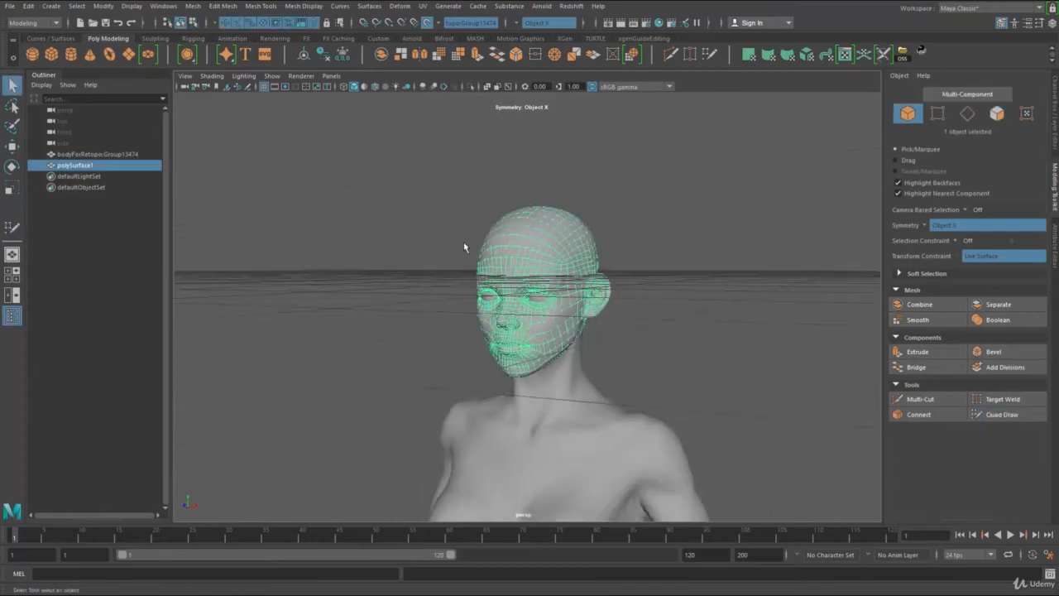
Step: Examine the retopologized head on the full body from several angles and distances
mouse_move(466, 246)
left_mouse_down("alt")
mouse_move(626, 237)
mouse_move(480, 242)
left_mouse_up("alt")
right_click_drag(480, 242, 693, 326, "alt")
left_click_drag(692, 326, 509, 242, "alt")
right_click_drag(510, 242, 350, 177, "alt")
left_click_drag(350, 177, 537, 251, "alt")
right_click_drag(523, 331, 475, 334, "alt")
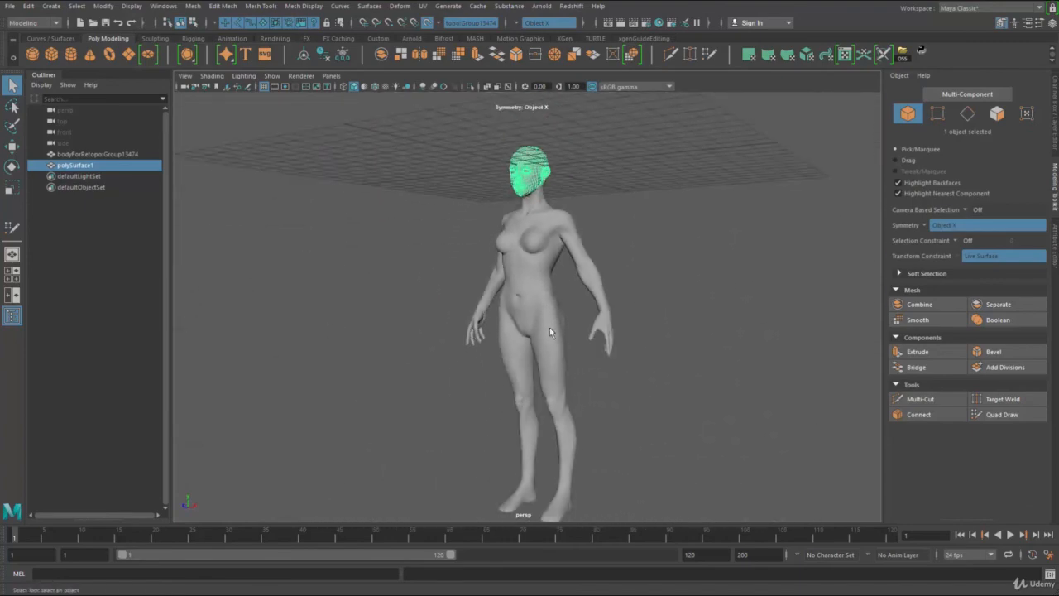
left_click_drag(549, 331, 568, 350, "alt")
middle_click_drag(568, 350, 579, 430, "alt")
right_click_drag(579, 431, 698, 364, "alt")
left_click_drag(697, 364, 682, 344, "alt")
middle_click_drag(682, 344, 678, 322, "alt")
right_click_drag(678, 322, 715, 324, "alt")
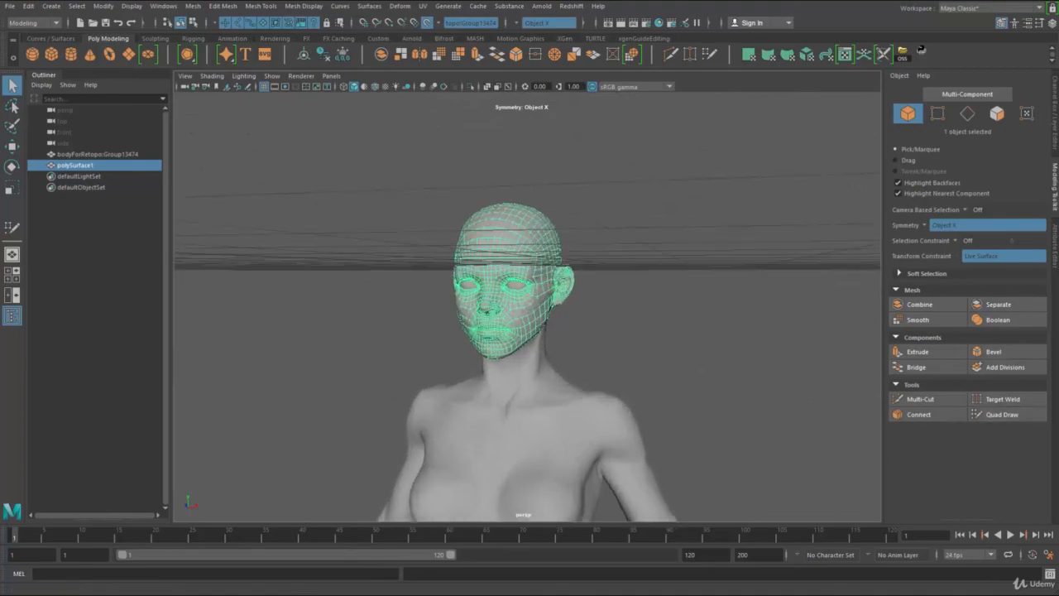